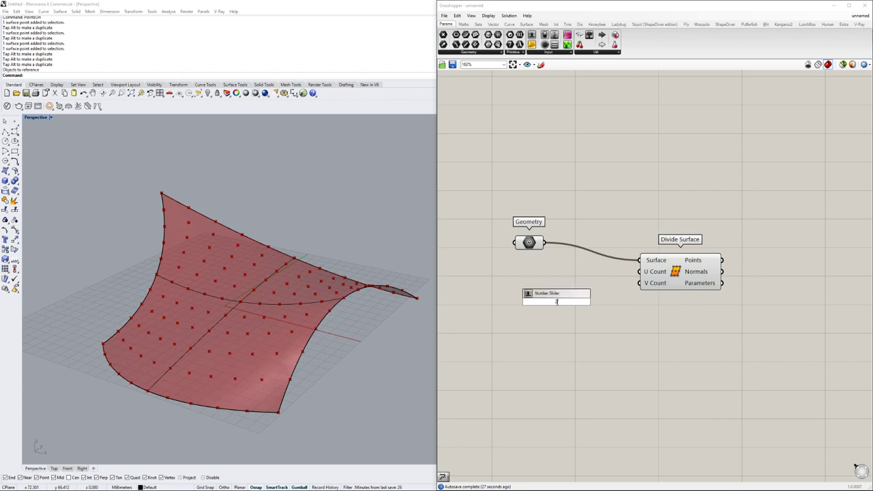
# Add a number slider with value 11 for Divide Surface's U Count and connect a copy of it to V Count.
pyautogui.press('Return')
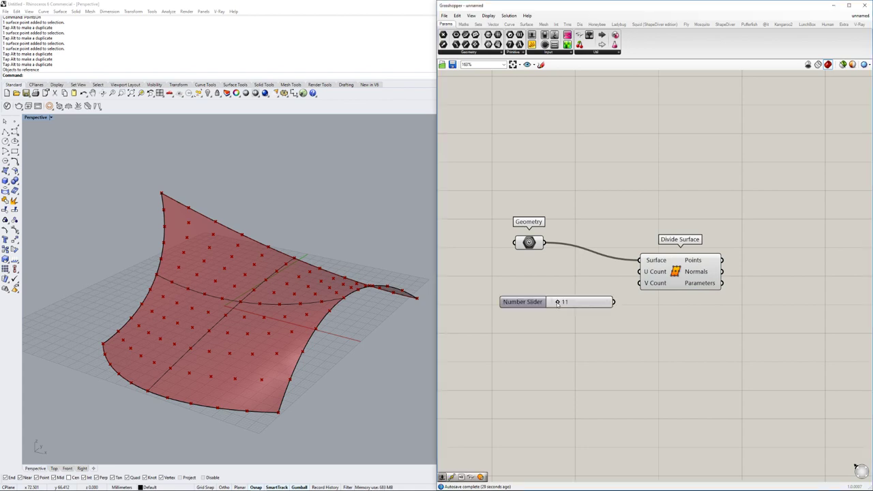
pyautogui.moveTo(578, 306); pyautogui.dragTo(640, 283)
pyautogui.hotkey('ctrl', 'c')
pyautogui.hotkey('ctrl', 'v')
pyautogui.moveTo(283, 357)
pyautogui.mouseDown(button='right')
pyautogui.moveTo(308, 328)
pyautogui.moveTo(285, 359)
pyautogui.mouseUp(button='right')
# Sketch nine black crosses in three rows of three on the canvas below the Divide Surface definition.
pyautogui.click(540, 64)
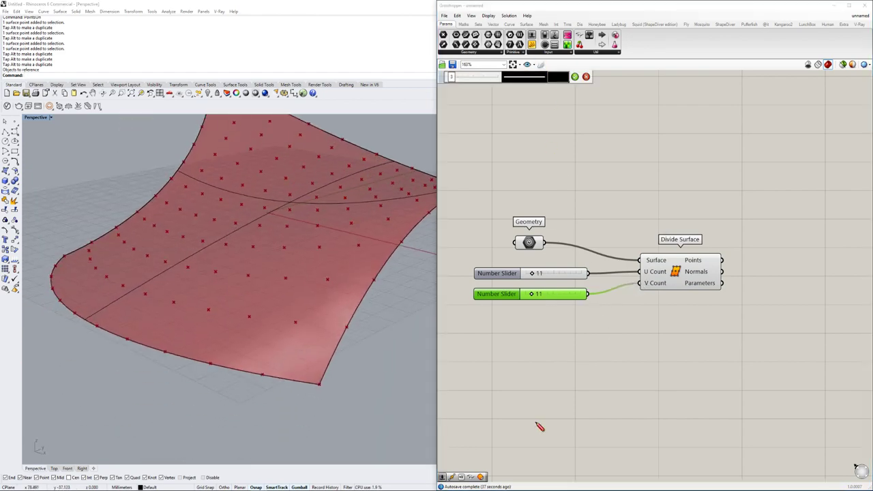
pyautogui.moveTo(536, 382); pyautogui.dragTo(549, 389)
pyautogui.moveTo(546, 379); pyautogui.dragTo(540, 390)
pyautogui.moveTo(598, 387)
pyautogui.mouseDown()
pyautogui.moveTo(605, 395)
pyautogui.moveTo(606, 384)
pyautogui.moveTo(671, 384)
pyautogui.moveTo(658, 395)
pyautogui.mouseUp()
pyautogui.moveTo(613, 358); pyautogui.dragTo(616, 372)
pyautogui.moveTo(604, 370); pyautogui.dragTo(622, 361)
pyautogui.moveTo(551, 353)
pyautogui.mouseDown()
pyautogui.moveTo(562, 368)
pyautogui.moveTo(563, 356)
pyautogui.mouseUp()
pyautogui.moveTo(570, 324); pyautogui.dragTo(574, 335)
pyautogui.moveTo(567, 334)
pyautogui.mouseDown()
pyautogui.moveTo(581, 327)
pyautogui.moveTo(623, 340)
pyautogui.moveTo(629, 330)
pyautogui.mouseUp()
pyautogui.moveTo(672, 334); pyautogui.dragTo(678, 351)
pyautogui.moveTo(671, 351)
pyautogui.mouseDown()
pyautogui.moveTo(685, 341)
pyautogui.moveTo(668, 378)
pyautogui.mouseUp()
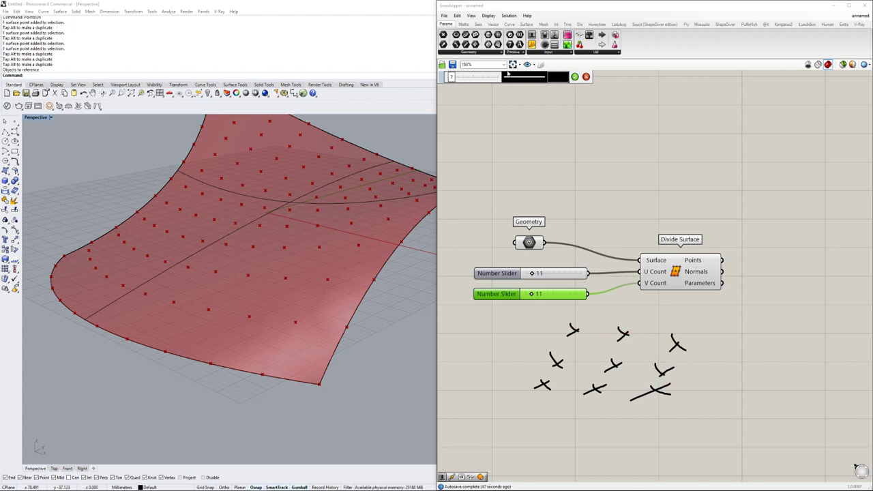
pyautogui.click(575, 77)
# Sketch a red loop around each of the three rows of crosses.
pyautogui.click(527, 65)
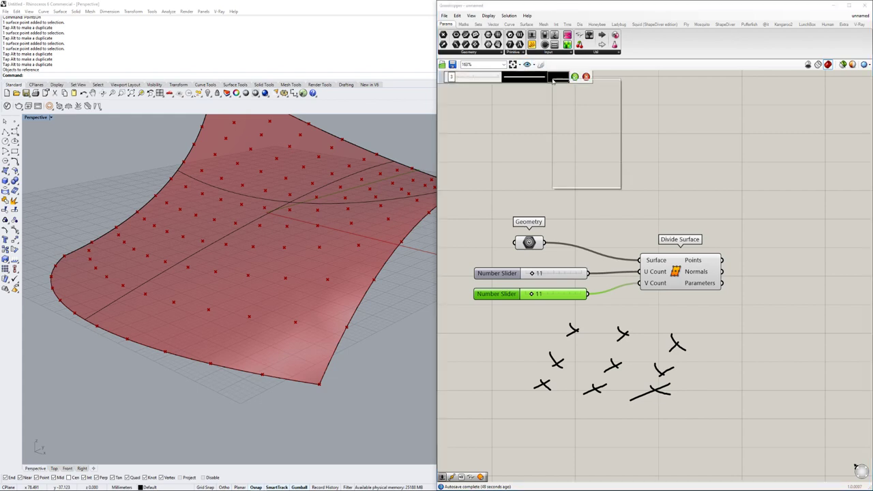
pyautogui.click(558, 76)
pyautogui.moveTo(550, 360)
pyautogui.mouseDown()
pyautogui.moveTo(674, 356)
pyautogui.moveTo(583, 375)
pyautogui.moveTo(546, 360)
pyautogui.mouseUp()
pyautogui.moveTo(563, 318)
pyautogui.mouseDown()
pyautogui.moveTo(713, 327)
pyautogui.moveTo(585, 353)
pyautogui.moveTo(558, 326)
pyautogui.mouseUp()
pyautogui.moveTo(570, 375)
pyautogui.mouseDown()
pyautogui.moveTo(657, 373)
pyautogui.moveTo(532, 395)
pyautogui.moveTo(581, 372)
pyautogui.mouseUp()
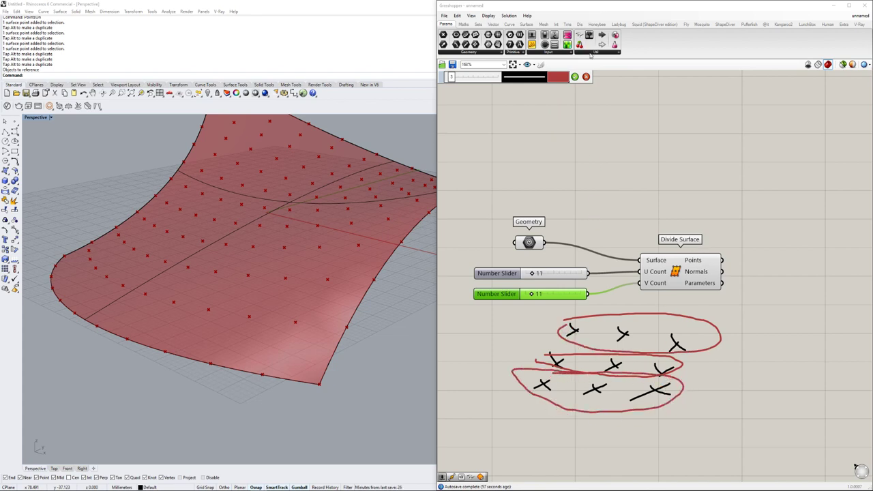
pyautogui.click(575, 76)
pyautogui.scroll(3, 716, 382)
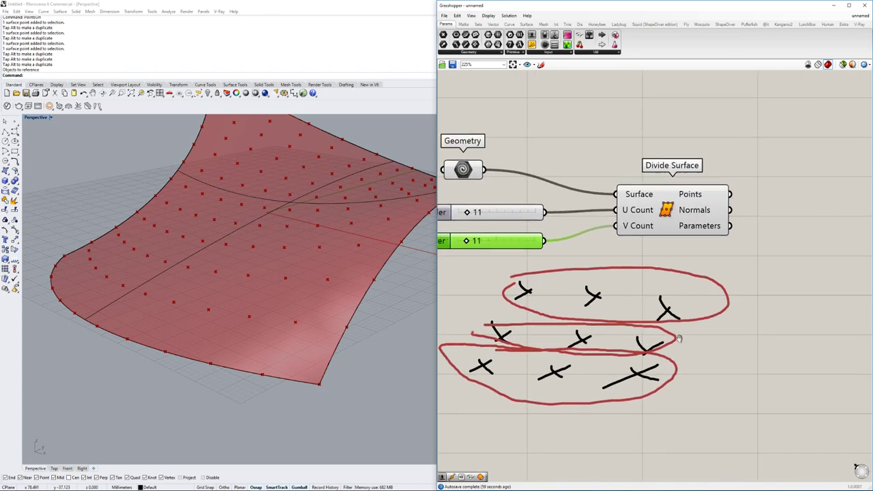
pyautogui.click(541, 65)
pyautogui.click(560, 76)
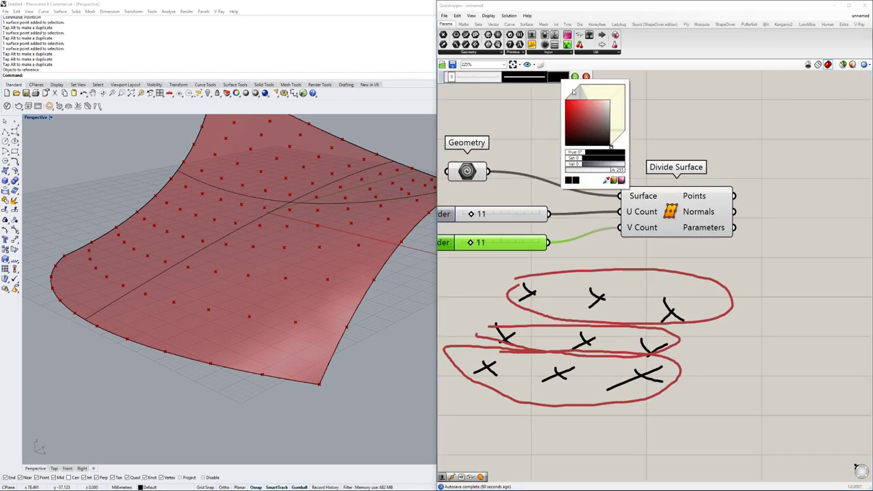
pyautogui.click(97, 490)
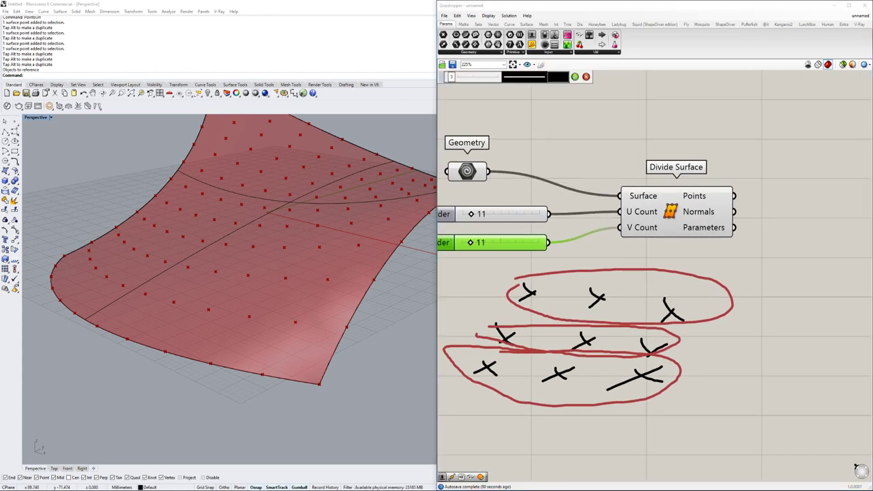
pyautogui.click(128, 468)
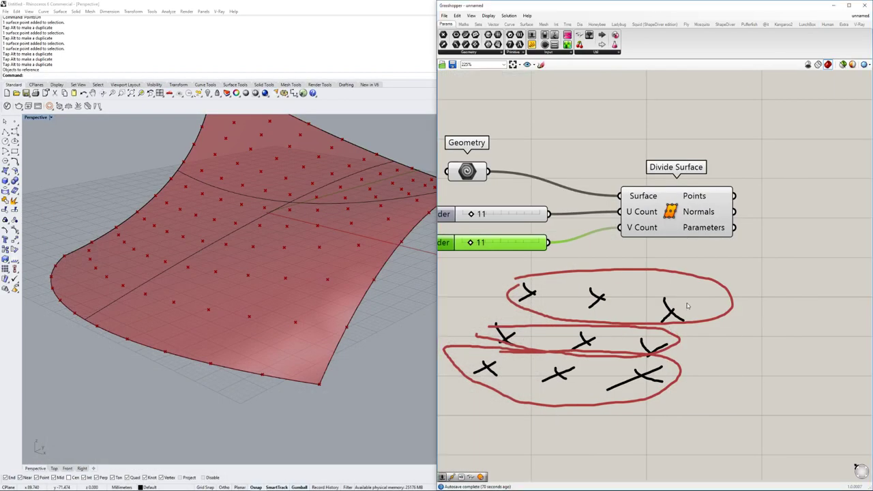
pyautogui.rightClick(688, 305)
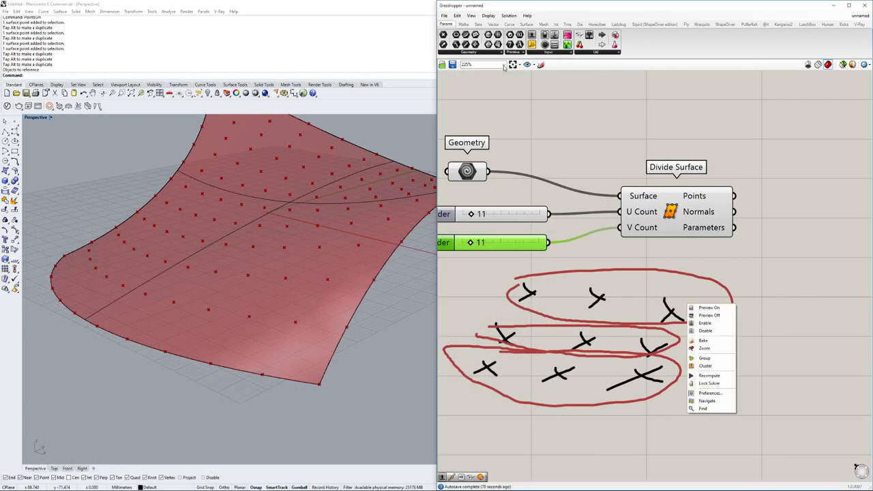
# Write the digits 1, 0, 1, 0 in cyan in a column beside the rows of crosses.
pyautogui.click(540, 64)
pyautogui.click(549, 77)
pyautogui.moveTo(611, 145); pyautogui.dragTo(583, 99)
pyautogui.moveTo(747, 304)
pyautogui.mouseDown()
pyautogui.moveTo(766, 320)
pyautogui.moveTo(749, 350)
pyautogui.moveTo(765, 347)
pyautogui.mouseUp()
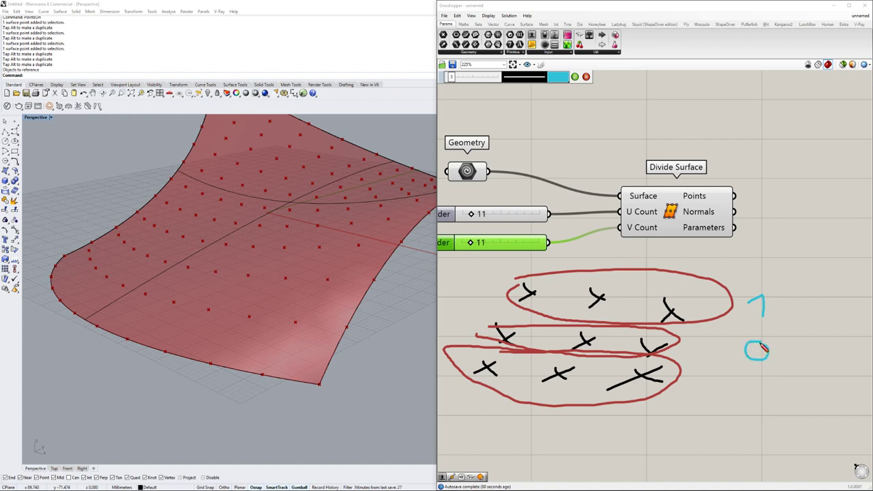
pyautogui.moveTo(737, 393)
pyautogui.mouseDown()
pyautogui.moveTo(755, 411)
pyautogui.moveTo(720, 433)
pyautogui.moveTo(733, 436)
pyautogui.mouseUp()
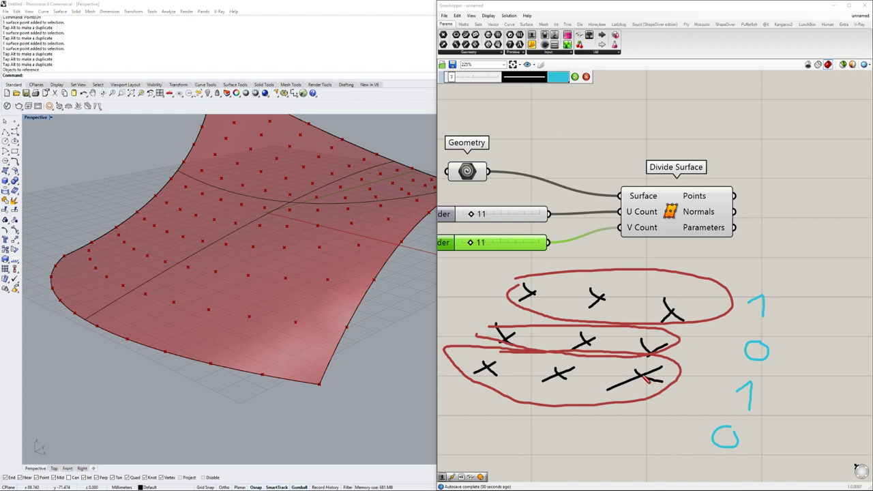
# Sketch cyan arrows on the crosses, alternating up and down from one cross to its neighbour.
pyautogui.moveTo(642, 377); pyautogui.dragTo(648, 405)
pyautogui.moveTo(488, 374)
pyautogui.mouseDown()
pyautogui.moveTo(488, 403)
pyautogui.moveTo(497, 393)
pyautogui.mouseUp()
pyautogui.moveTo(563, 369)
pyautogui.mouseDown()
pyautogui.moveTo(560, 345)
pyautogui.moveTo(569, 347)
pyautogui.mouseUp()
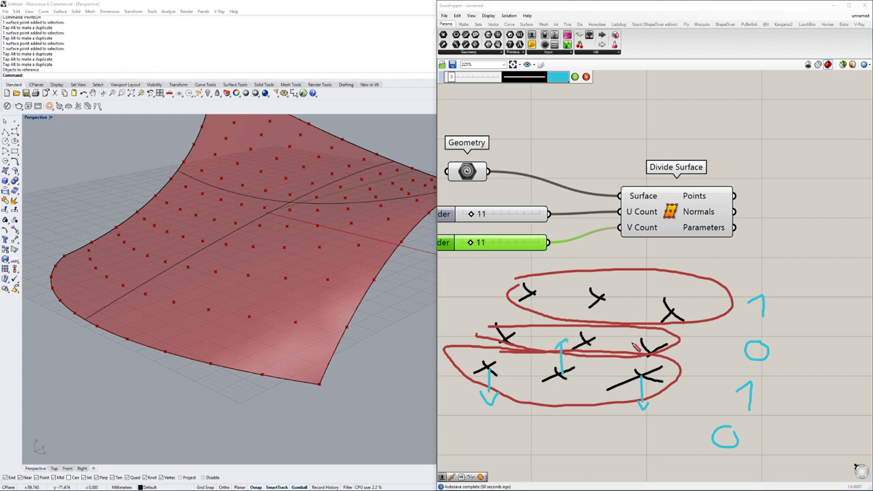
pyautogui.moveTo(653, 350); pyautogui.dragTo(658, 321)
pyautogui.moveTo(590, 346); pyautogui.dragTo(594, 372)
pyautogui.moveTo(505, 339)
pyautogui.mouseDown()
pyautogui.moveTo(530, 267)
pyautogui.moveTo(537, 273)
pyautogui.mouseUp()
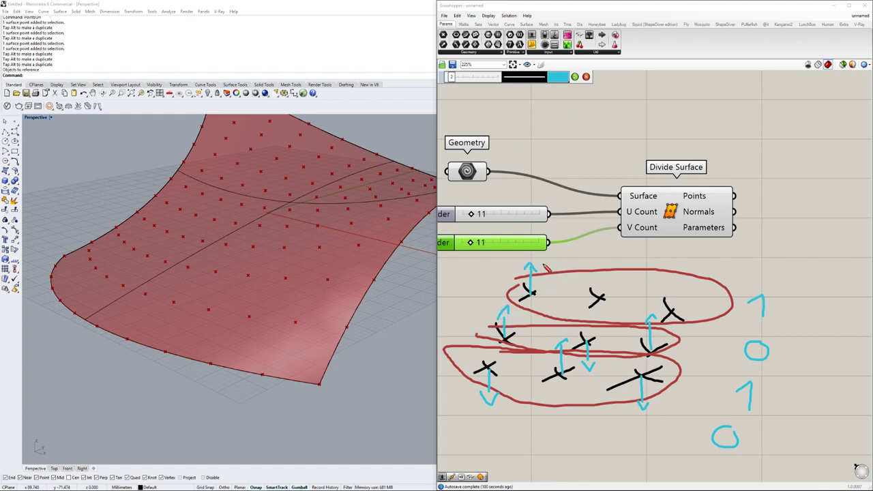
pyautogui.moveTo(531, 285)
pyautogui.mouseDown()
pyautogui.moveTo(539, 273)
pyautogui.moveTo(532, 334)
pyautogui.moveTo(540, 320)
pyautogui.mouseUp()
pyautogui.moveTo(597, 300); pyautogui.dragTo(594, 266)
pyautogui.moveTo(586, 274); pyautogui.dragTo(603, 272)
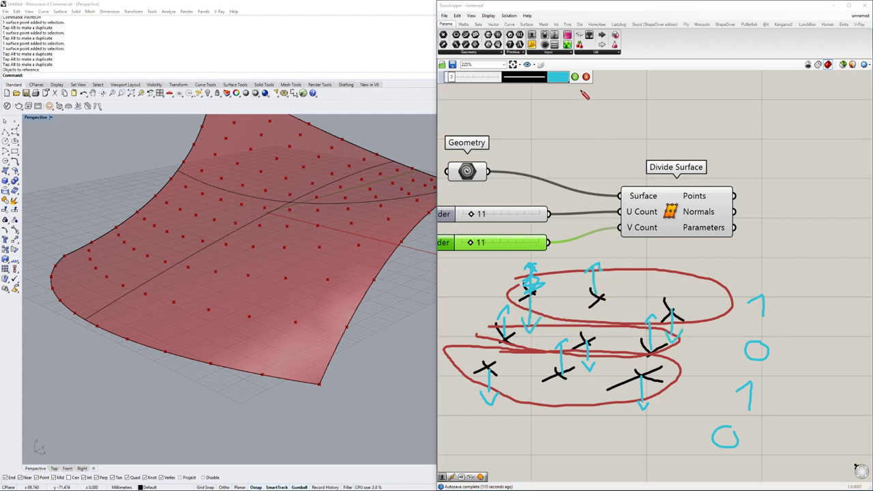
pyautogui.click(575, 77)
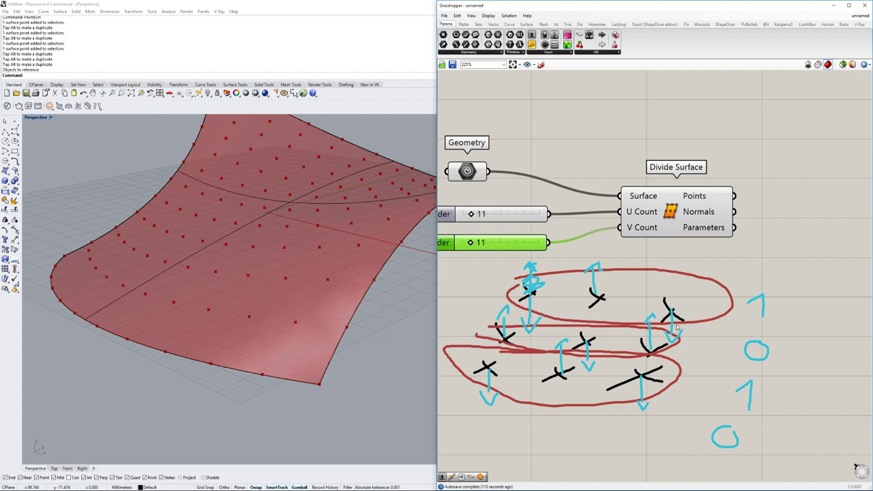
# Sketch light red wavy curves through the arrow tips along the rows and columns of crosses.
pyautogui.moveTo(678, 326); pyautogui.dragTo(674, 302, button='right')
pyautogui.click(540, 65)
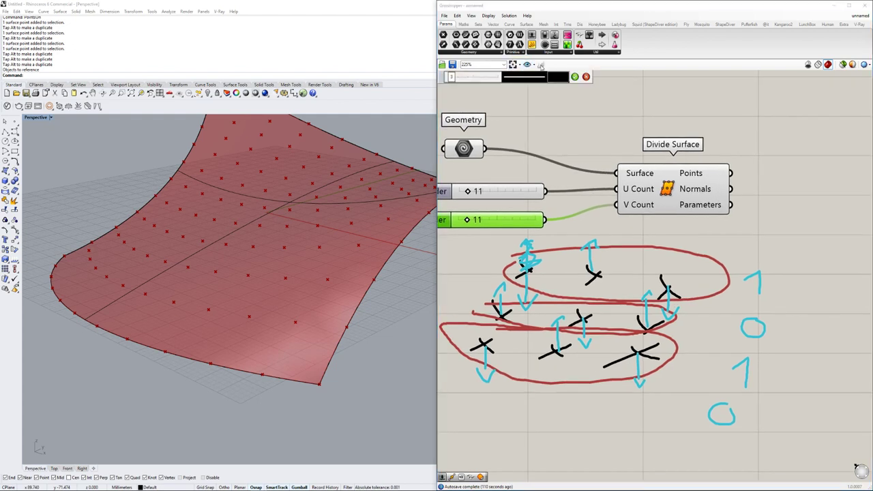
pyautogui.click(558, 77)
pyautogui.click(577, 99)
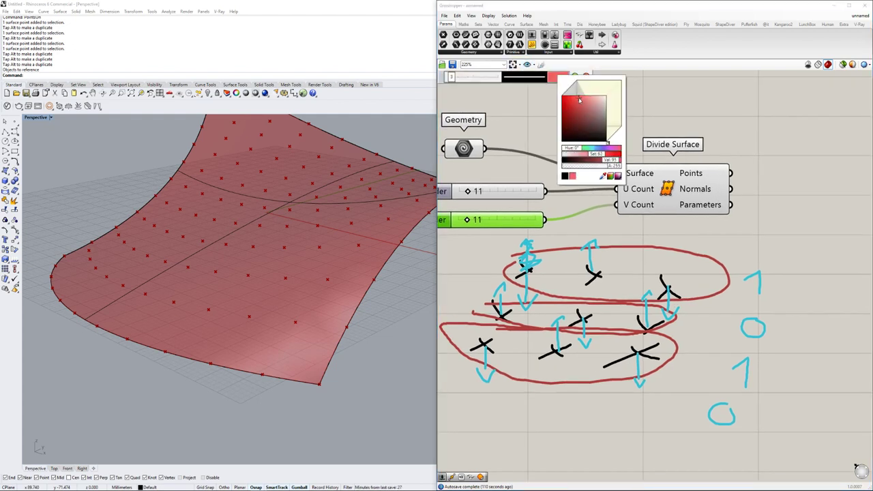
pyautogui.moveTo(486, 372)
pyautogui.mouseDown()
pyautogui.moveTo(498, 368)
pyautogui.moveTo(492, 295)
pyautogui.moveTo(535, 303)
pyautogui.moveTo(557, 270)
pyautogui.mouseUp()
pyautogui.moveTo(480, 380)
pyautogui.mouseDown()
pyautogui.moveTo(576, 326)
pyautogui.moveTo(648, 382)
pyautogui.moveTo(570, 364)
pyautogui.mouseUp()
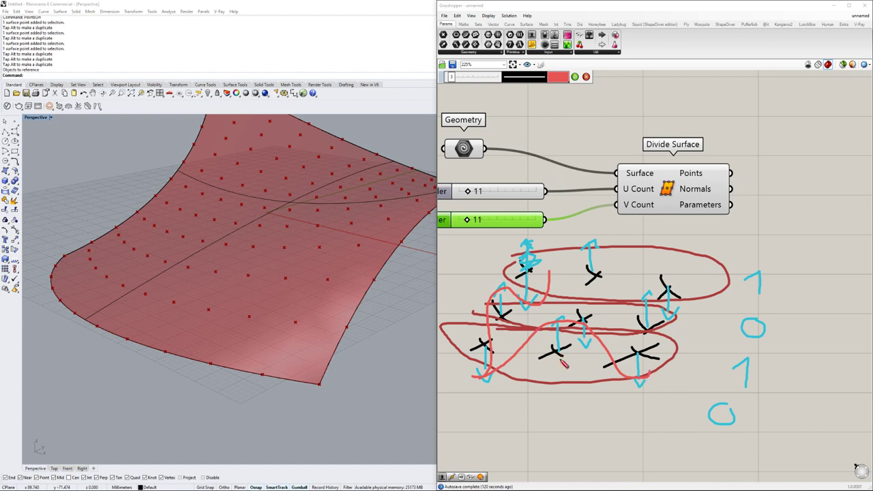
pyautogui.moveTo(555, 329)
pyautogui.mouseDown()
pyautogui.moveTo(592, 341)
pyautogui.moveTo(579, 253)
pyautogui.moveTo(604, 240)
pyautogui.mouseUp()
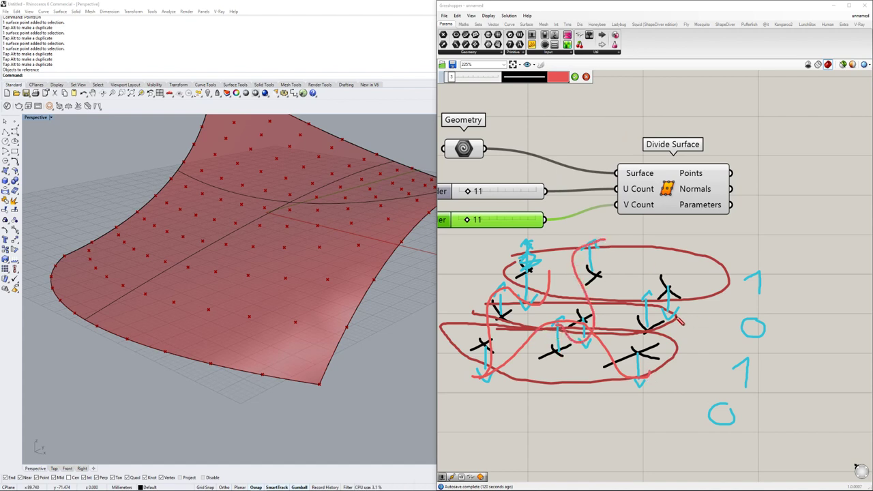
pyautogui.moveTo(644, 379)
pyautogui.mouseDown()
pyautogui.moveTo(656, 370)
pyautogui.moveTo(638, 300)
pyautogui.moveTo(693, 319)
pyautogui.moveTo(682, 300)
pyautogui.mouseUp()
pyautogui.moveTo(506, 295)
pyautogui.mouseDown()
pyautogui.moveTo(555, 315)
pyautogui.moveTo(617, 317)
pyautogui.moveTo(653, 298)
pyautogui.mouseUp()
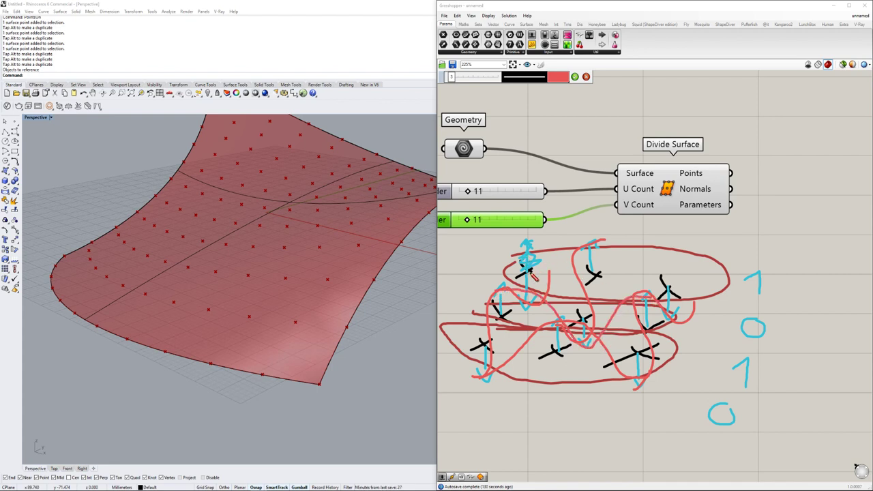
pyautogui.moveTo(551, 284)
pyautogui.mouseDown()
pyautogui.moveTo(600, 240)
pyautogui.moveTo(714, 302)
pyautogui.mouseUp()
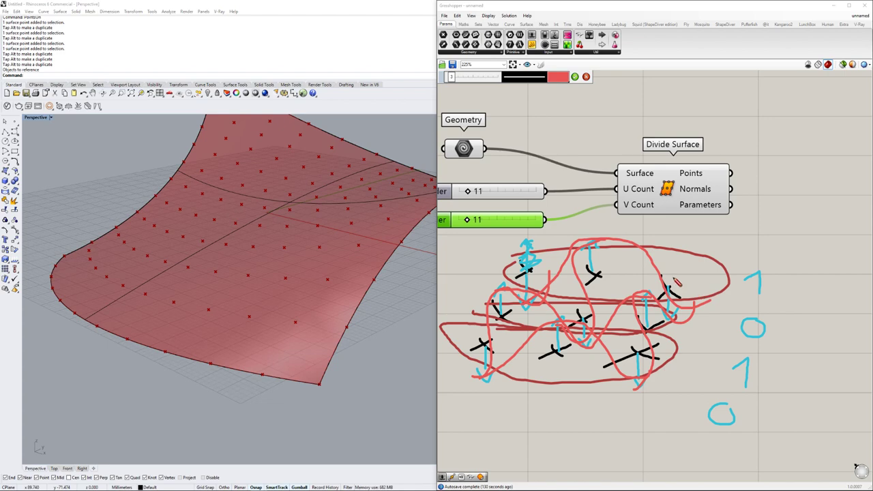
# Move the Geometry, slider and Divide Surface components together up and away from the sketches.
pyautogui.scroll(-5, 687, 212)
pyautogui.scroll(3, 634, 255)
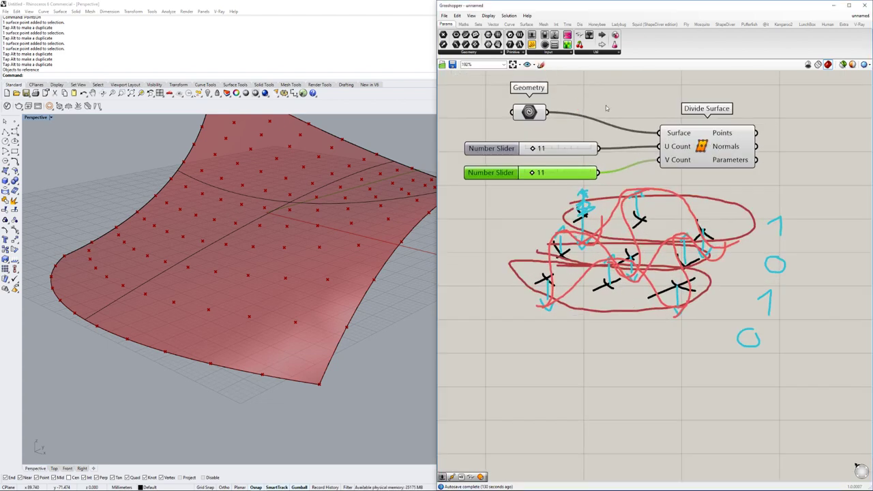
pyautogui.scroll(1, 632, 257)
pyautogui.scroll(-3, 632, 257)
pyautogui.moveTo(684, 205); pyautogui.dragTo(532, 248)
pyautogui.moveTo(695, 189); pyautogui.dragTo(644, 221, button='right')
pyautogui.click(680, 252)
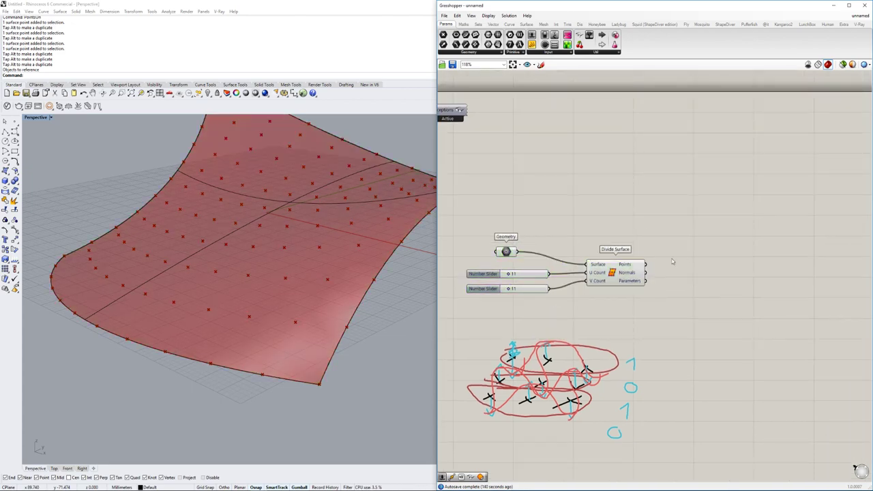
# Add a Panel, connect Divide Surface's Points output to it, and enlarge it to show full coordinate rows.
pyautogui.scroll(3, 668, 264)
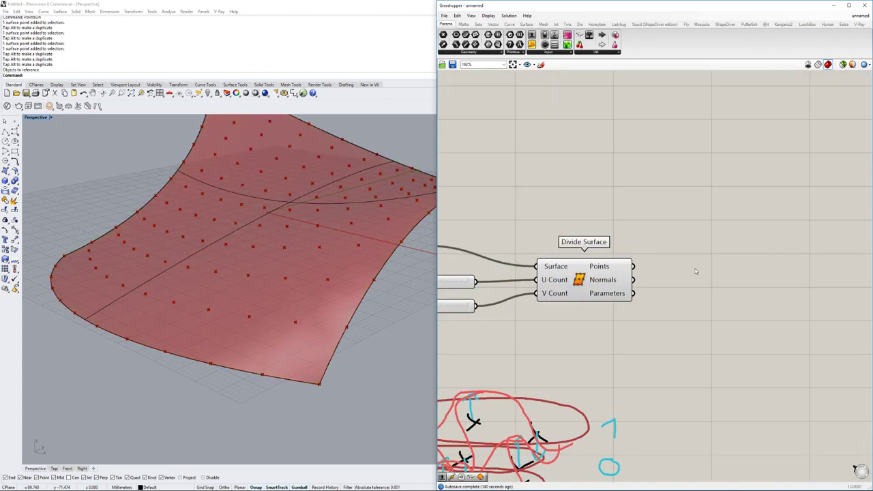
pyautogui.doubleClick(724, 287)
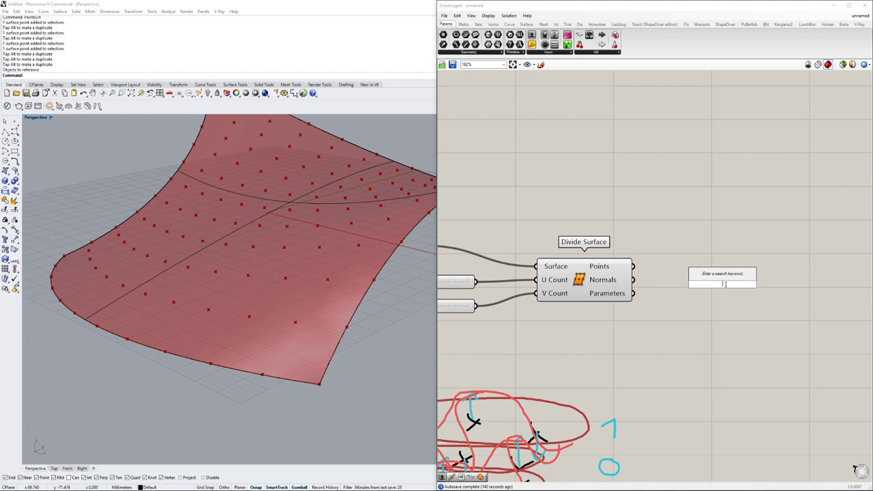
pyautogui.doubleClick(687, 220)
pyautogui.write('//')
pyautogui.click(684, 212)
pyautogui.moveTo(691, 215); pyautogui.dragTo(771, 194)
pyautogui.moveTo(636, 268); pyautogui.dragTo(714, 207)
pyautogui.moveTo(720, 212); pyautogui.dragTo(670, 220, button='right')
pyautogui.moveTo(769, 242); pyautogui.dragTo(871, 296)
pyautogui.moveTo(765, 281); pyautogui.dragTo(667, 314, button='right')
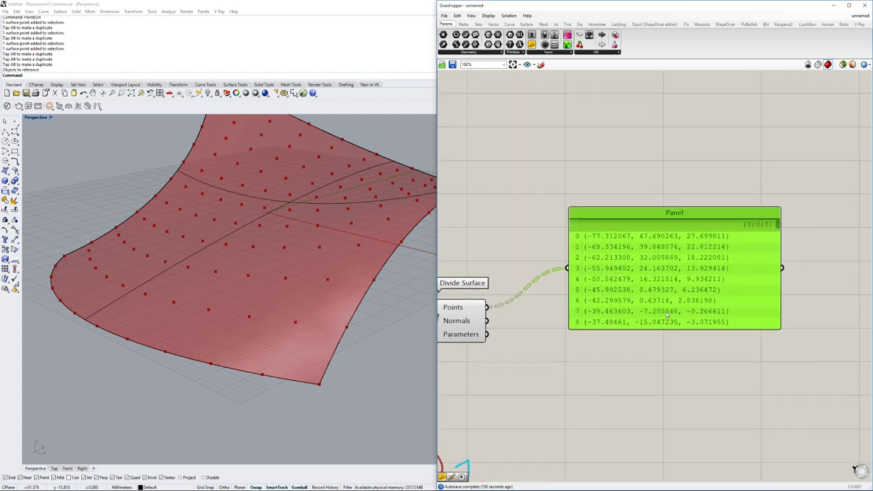
# Look through the point lists of the first branches in the Panel and move it farther up from Divide Surface.
pyautogui.scroll(-2, 668, 314)
pyautogui.scroll(-4, 716, 272)
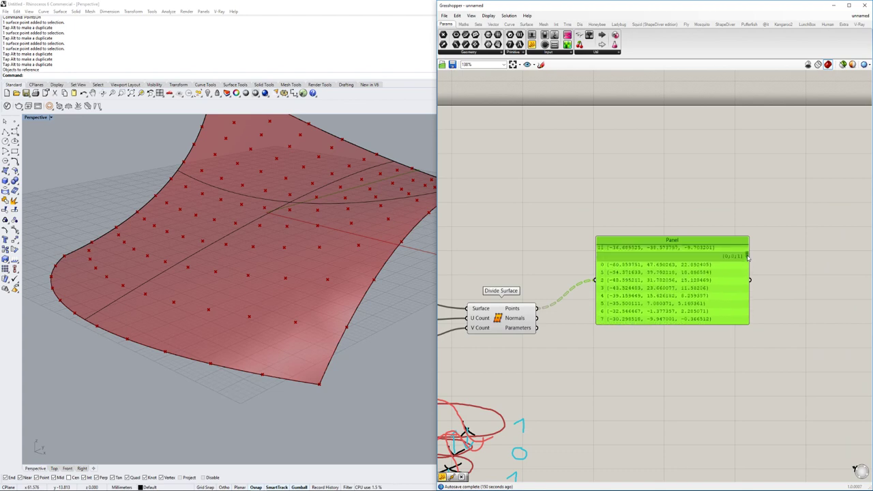
pyautogui.scroll(-5, 749, 259)
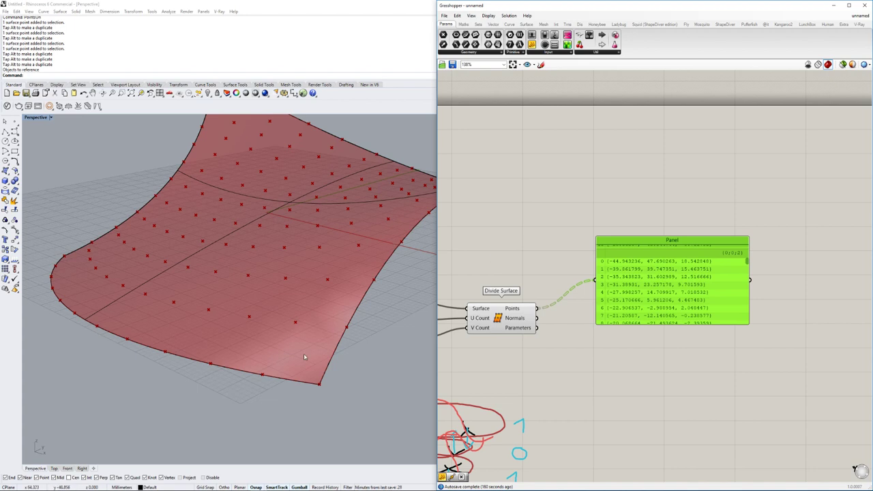
pyautogui.moveTo(672, 240); pyautogui.dragTo(748, 166)
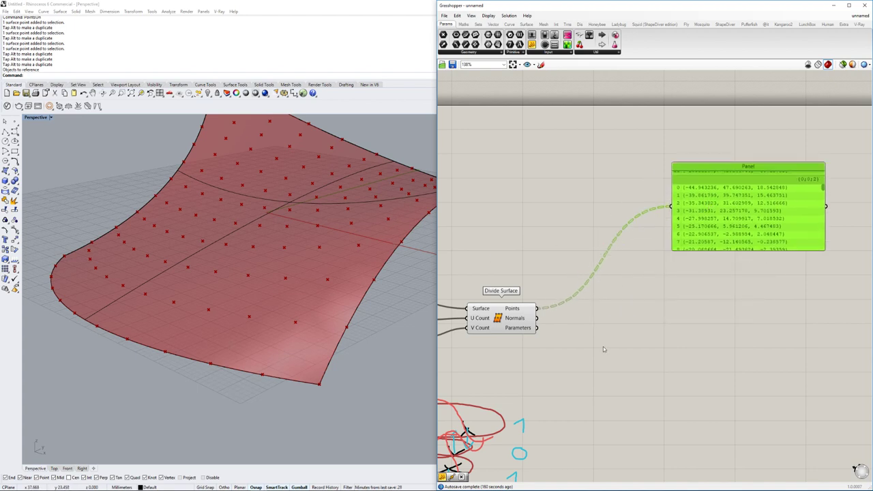
# Add a Tree Branch component and place it beside Divide Surface, below the Panel.
pyautogui.doubleClick(603, 346)
pyautogui.write('tree')
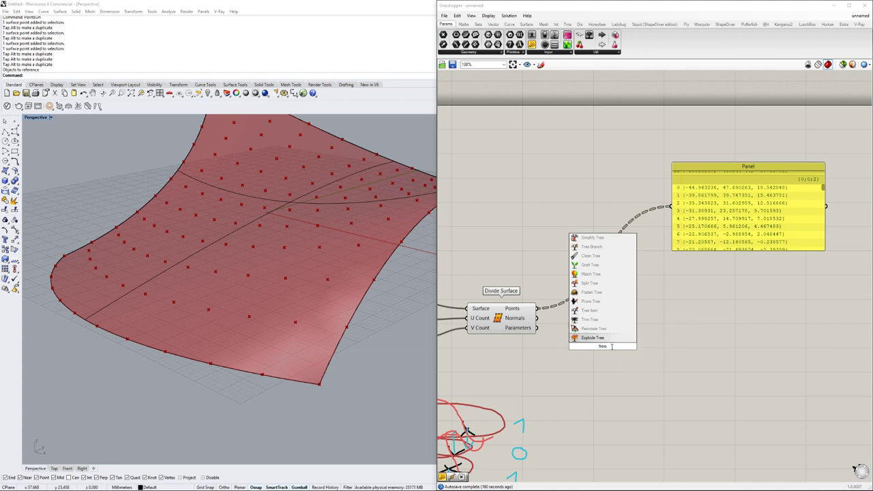
pyautogui.write('tree br')
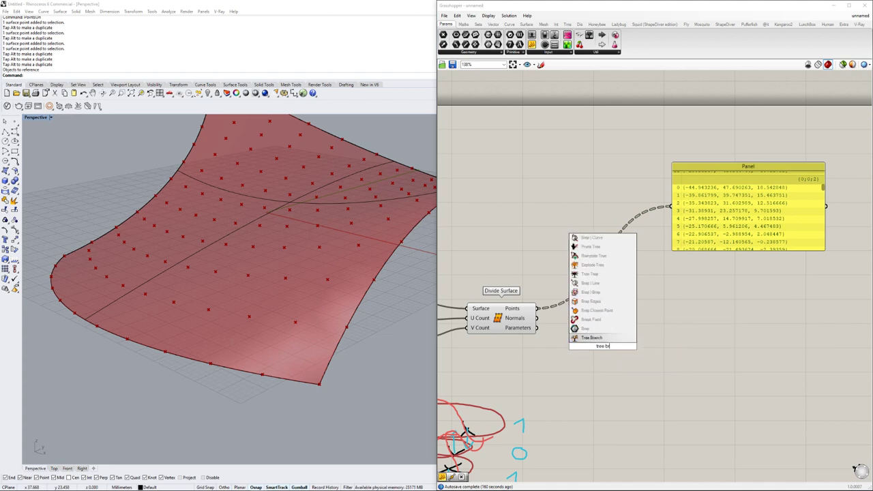
pyautogui.press('Return')
pyautogui.moveTo(587, 351); pyautogui.dragTo(653, 327)
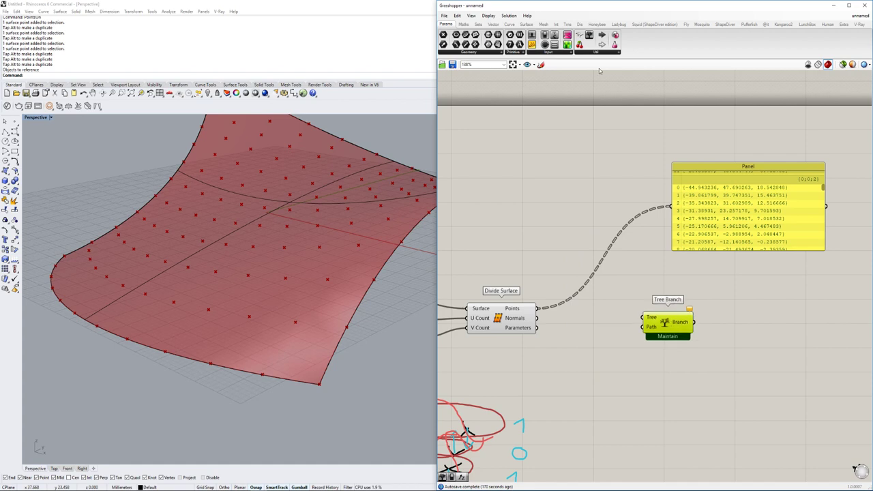
# Add a Param Viewer above Divide Surface and connect the Points output to it.
pyautogui.click(598, 53)
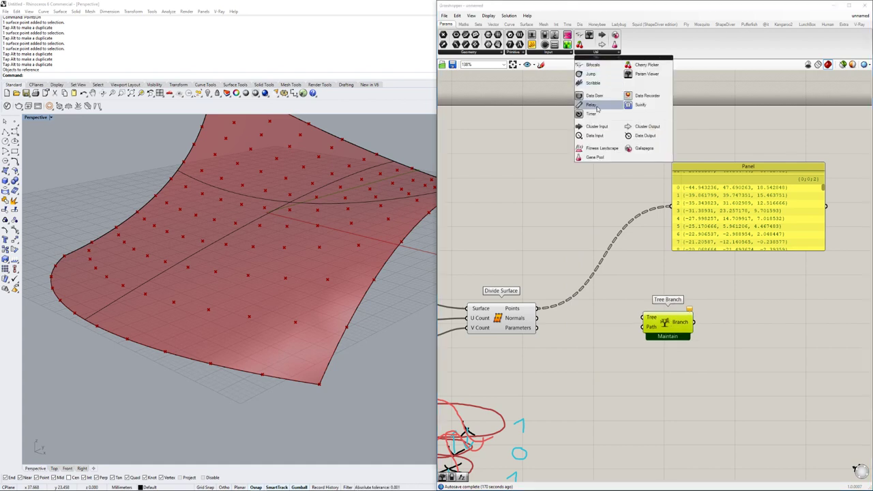
pyautogui.moveTo(643, 74); pyautogui.dragTo(581, 259)
pyautogui.moveTo(545, 304); pyautogui.dragTo(549, 244)
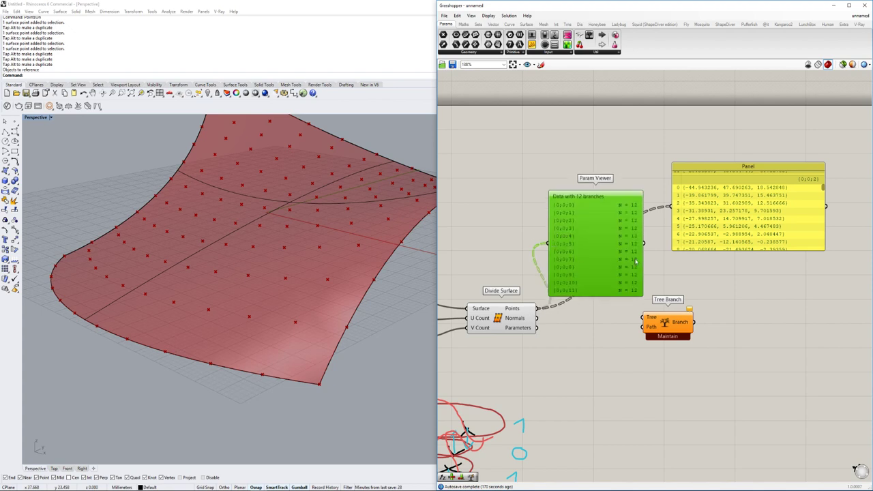
# Move the Tree Branch aside and add a Dispatch component below it.
pyautogui.moveTo(684, 334); pyautogui.dragTo(624, 318, button='right')
pyautogui.click(674, 301)
pyautogui.moveTo(671, 301); pyautogui.dragTo(698, 297)
pyautogui.doubleClick(636, 343)
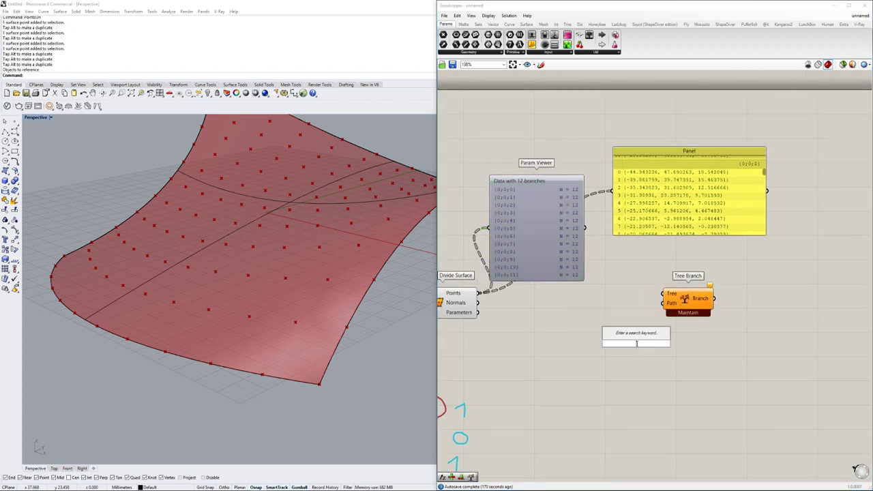
pyautogui.write('dispatch')
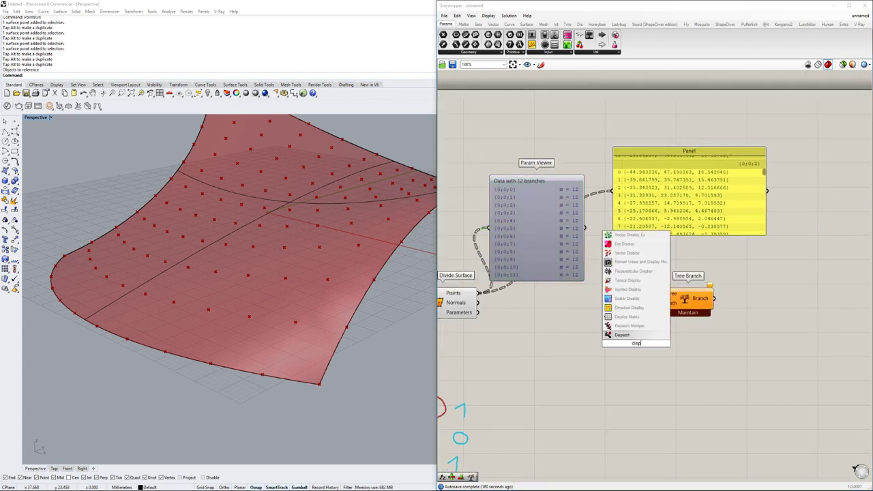
pyautogui.press('Return')
pyautogui.scroll(4, 648, 348)
pyautogui.scroll(2, 648, 348)
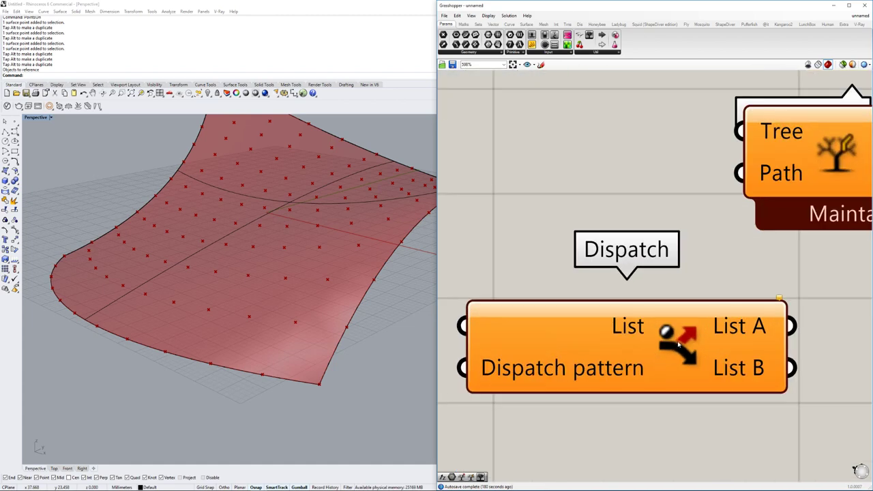
pyautogui.scroll(-5, 669, 339)
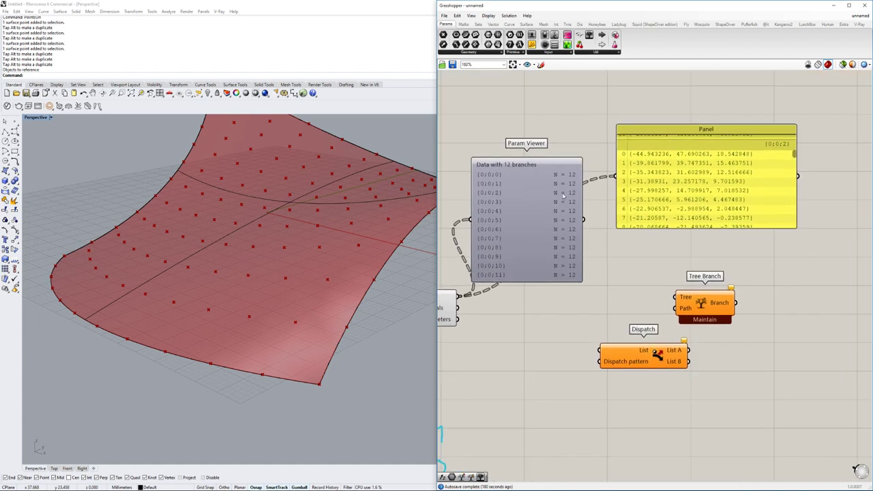
# Connect the Param Viewer's output to Dispatch's List input and Dispatch's List A to the Tree Branch's Path input.
pyautogui.moveTo(585, 222); pyautogui.dragTo(599, 349)
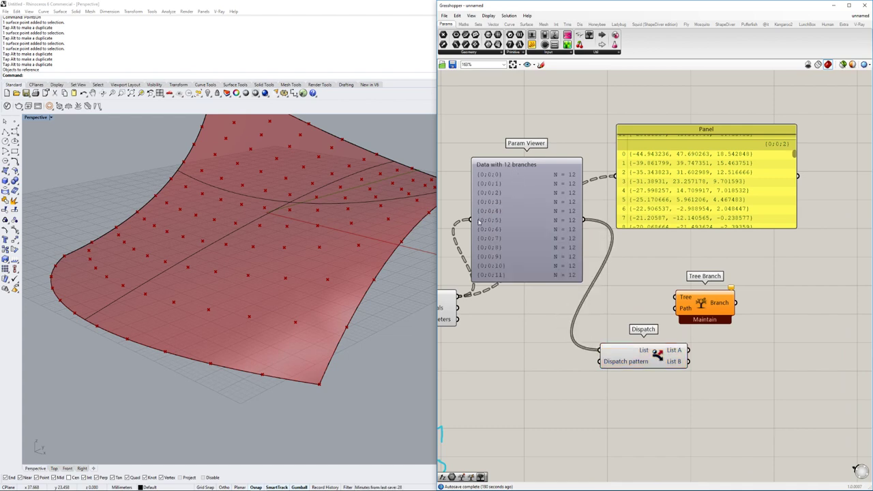
pyautogui.moveTo(669, 335); pyautogui.dragTo(629, 334, button='right')
pyautogui.moveTo(656, 321); pyautogui.dragTo(704, 322)
pyautogui.moveTo(650, 350); pyautogui.dragTo(685, 311)
# Connect Divide Surface's Points output to the Tree Branch's Tree input and check the selected rows on the surface.
pyautogui.scroll(-4, 688, 313)
pyautogui.moveTo(688, 314); pyautogui.dragTo(707, 308, button='right')
pyautogui.scroll(4, 698, 321)
pyautogui.scroll(-2, 709, 283)
pyautogui.moveTo(709, 284); pyautogui.dragTo(517, 282)
pyautogui.moveTo(747, 300); pyautogui.dragTo(704, 301, button='right')
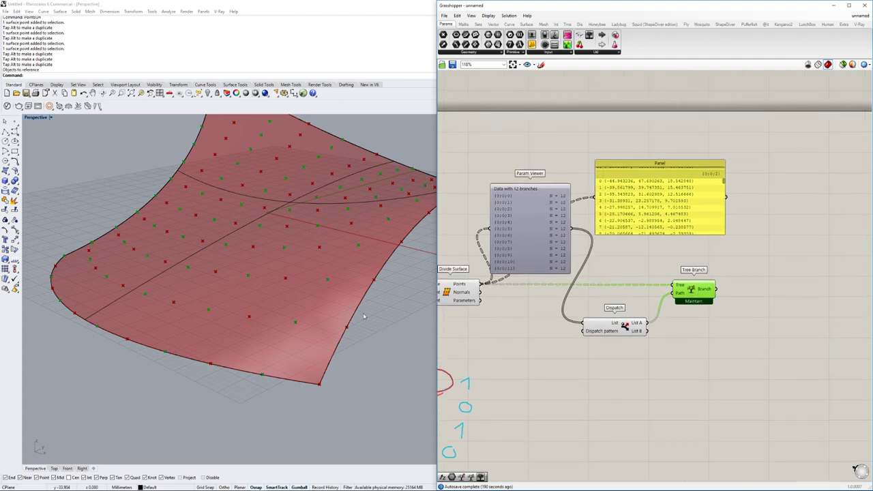
pyautogui.moveTo(322, 257); pyautogui.dragTo(280, 394, button='right')
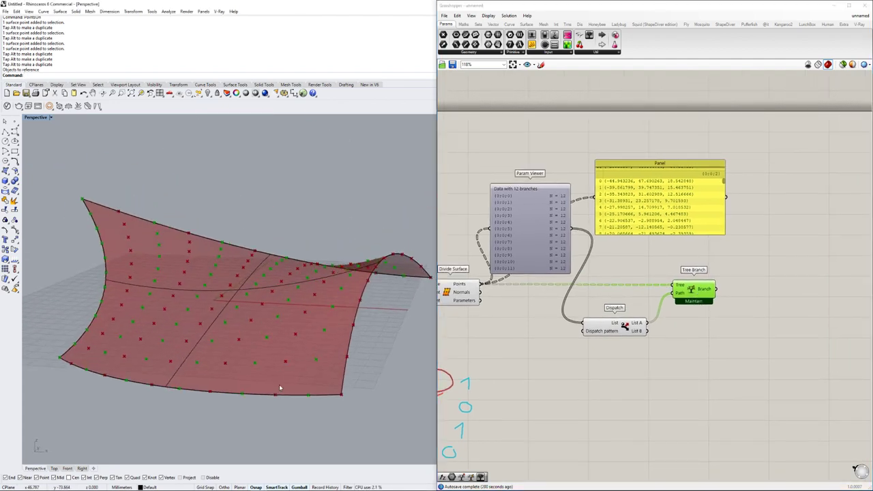
# Duplicate the Tree Branch below the original and feed its Path input from Dispatch's List B.
pyautogui.moveTo(702, 340); pyautogui.dragTo(683, 332, button='right')
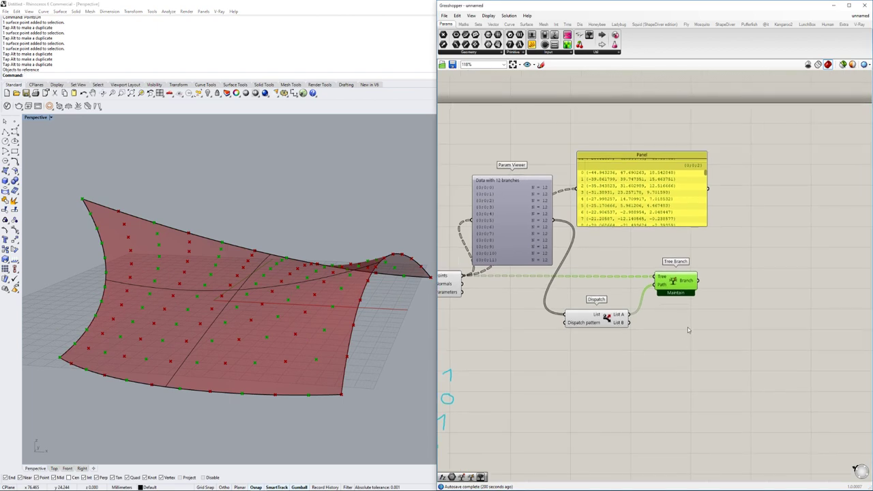
pyautogui.keyDown('alt'); pyautogui.moveTo(688, 289); pyautogui.dragTo(694, 347); pyautogui.keyUp('alt')
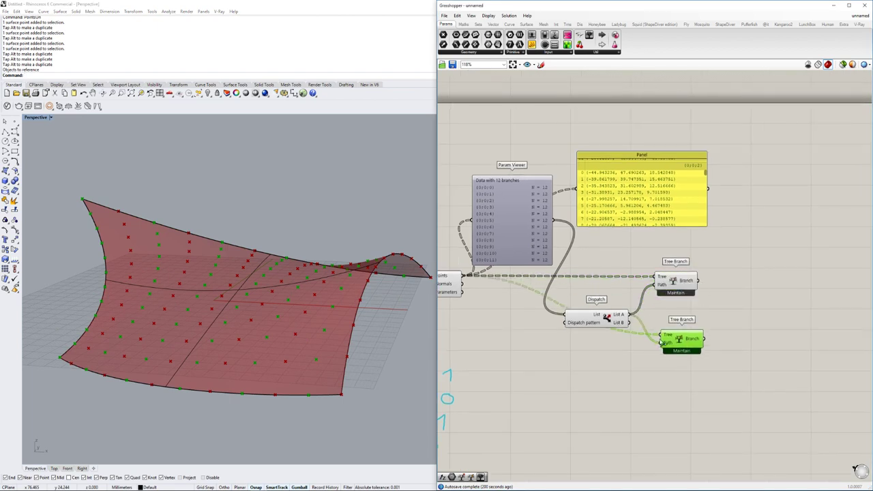
pyautogui.moveTo(630, 323); pyautogui.dragTo(667, 344)
# Compare the surface rows returned by the two Tree Branch components, highlighting them alternately.
pyautogui.click(686, 287)
pyautogui.click(680, 343)
pyautogui.click(673, 277)
pyautogui.click(681, 343)
pyautogui.click(675, 281)
pyautogui.click(675, 341)
pyautogui.scroll(-1, 614, 291)
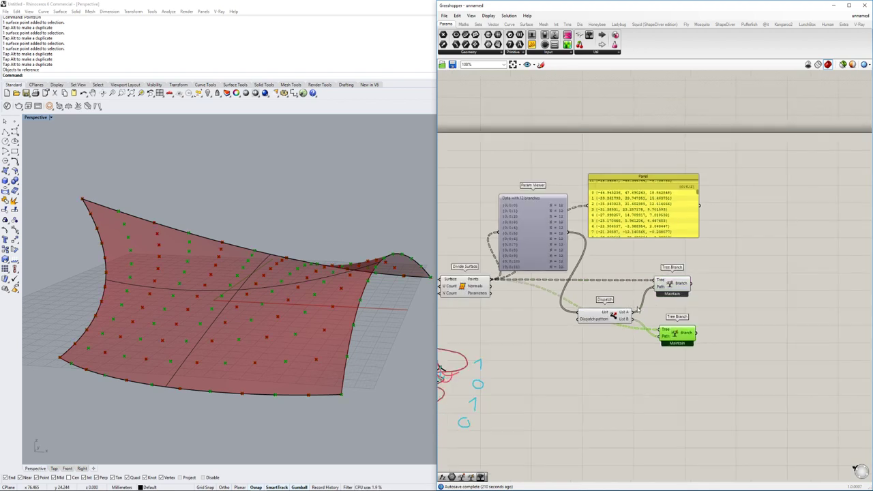
# Shift the Param Viewer slightly upward and remove the Panel of point coordinates.
pyautogui.moveTo(611, 289); pyautogui.dragTo(630, 253, button='right')
pyautogui.moveTo(558, 210)
pyautogui.mouseDown()
pyautogui.moveTo(564, 244)
pyautogui.moveTo(566, 200)
pyautogui.mouseUp()
pyautogui.moveTo(707, 222); pyautogui.dragTo(697, 250, button='right')
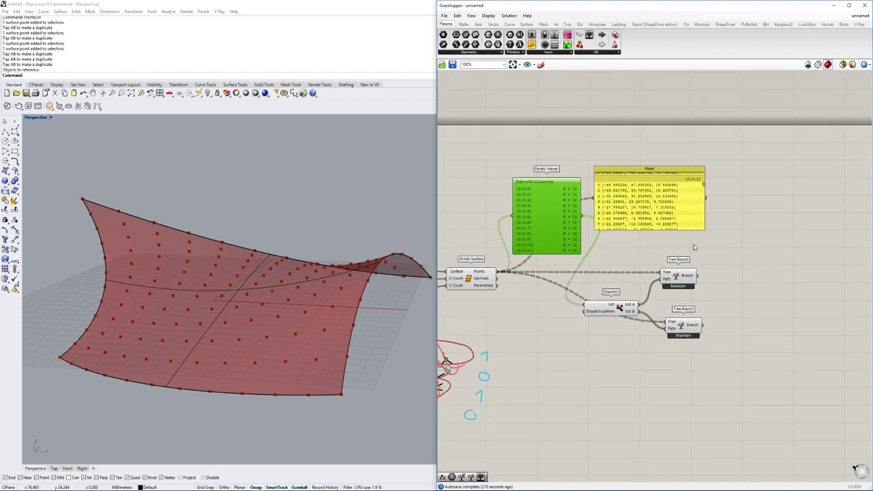
pyautogui.moveTo(664, 209); pyautogui.dragTo(722, 172)
pyautogui.click(728, 233)
# Highlight the upper Tree Branch's points and examine its alternating rows on the surface from another angle.
pyautogui.click(675, 280)
pyautogui.scroll(3, 681, 296)
pyautogui.scroll(-2, 680, 296)
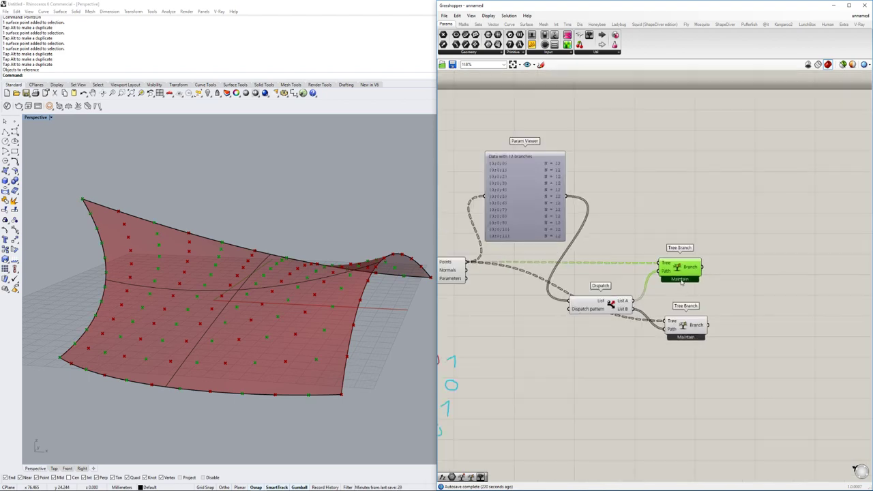
pyautogui.scroll(-2, 679, 280)
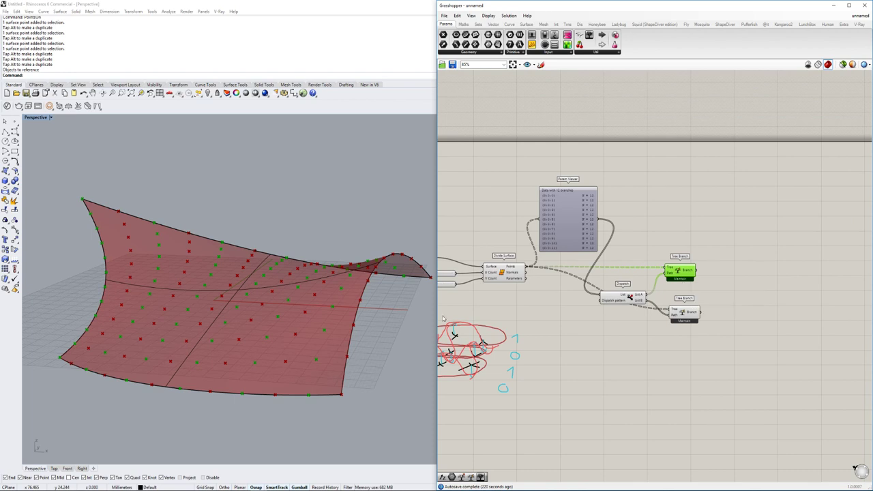
pyautogui.moveTo(288, 352); pyautogui.dragTo(224, 374, button='right')
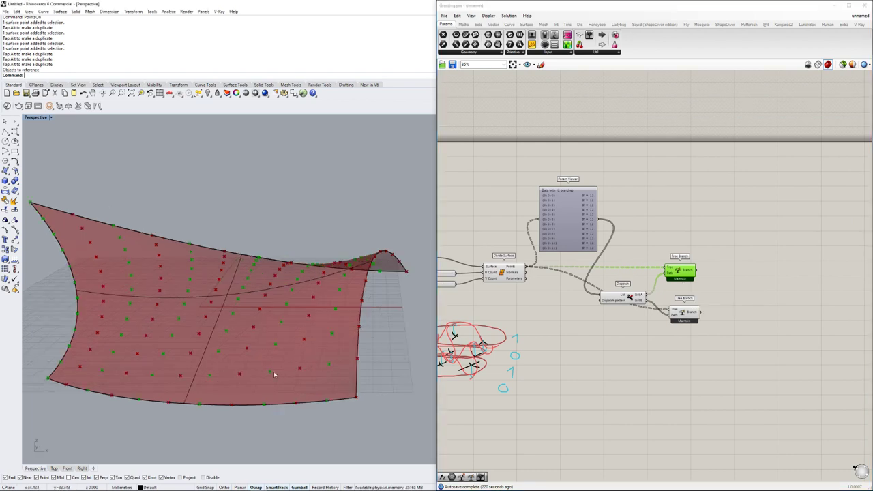
# Move the Dispatch and both Tree Branch components together farther away from the Param Viewer.
pyautogui.scroll(3, 744, 300)
pyautogui.moveTo(731, 302); pyautogui.dragTo(668, 307, button='right')
pyautogui.moveTo(623, 384); pyautogui.dragTo(480, 236)
pyautogui.moveTo(501, 311); pyautogui.dragTo(508, 318)
pyautogui.scroll(-3, 722, 287)
# Add a second Dispatch beside the upper Tree Branch and connect the Branch output to its List input.
pyautogui.doubleClick(695, 278)
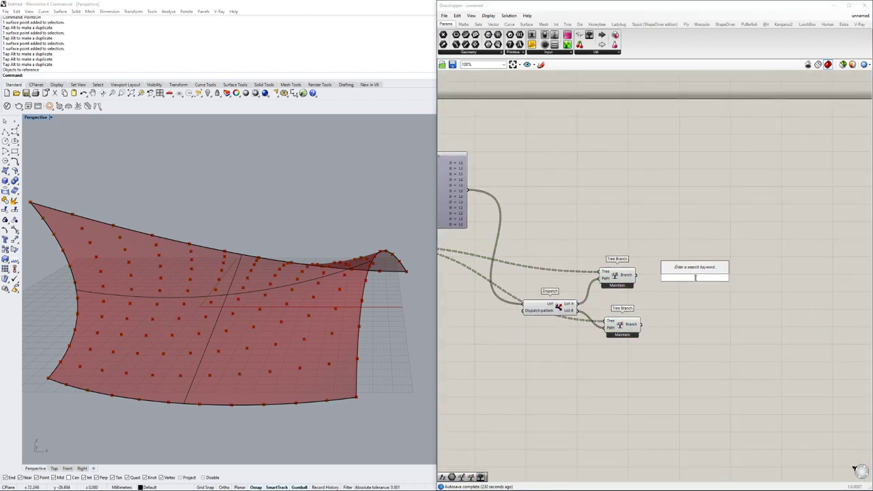
pyautogui.write('dis')
pyautogui.press('Return')
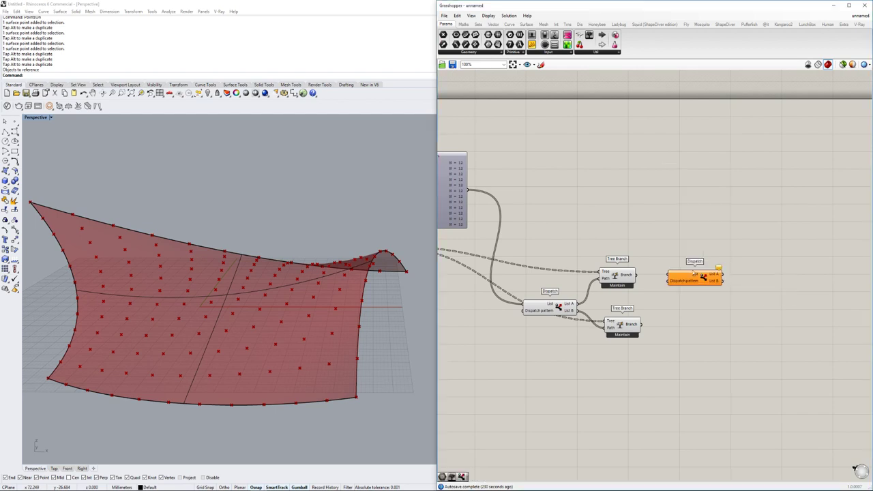
pyautogui.scroll(3, 620, 274)
pyautogui.click(622, 274)
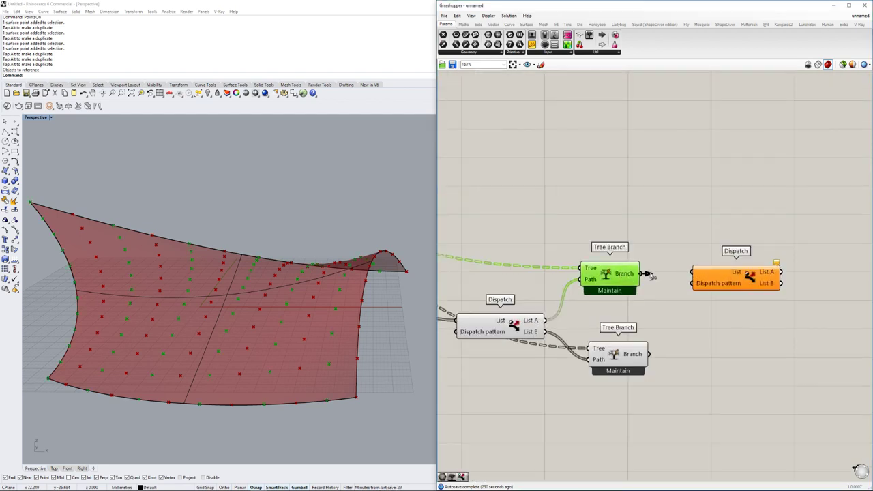
pyautogui.moveTo(690, 276); pyautogui.dragTo(692, 274)
pyautogui.moveTo(765, 282); pyautogui.dragTo(772, 270)
# Add a Point parameter beside the new Dispatch and connect List A to it.
pyautogui.moveTo(772, 271); pyautogui.dragTo(663, 276, button='right')
pyautogui.doubleClick(754, 271)
pyautogui.write('ge')
pyautogui.press('Return')
pyautogui.doubleClick(754, 275)
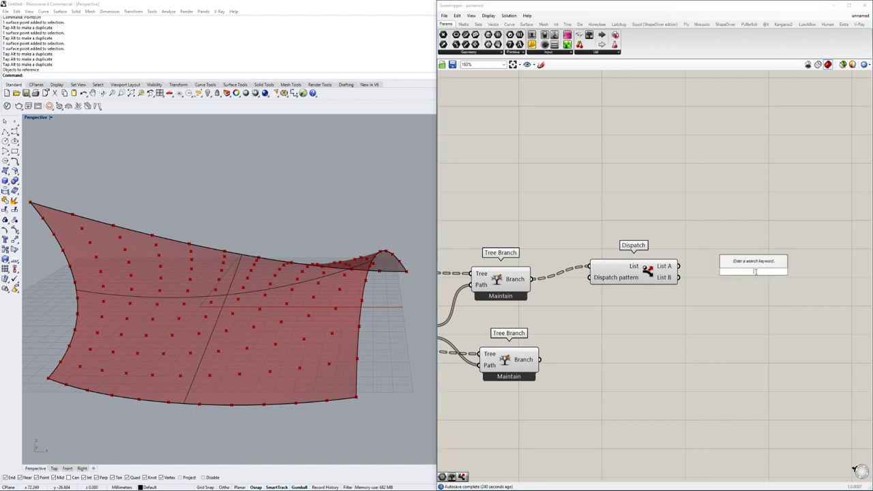
pyautogui.write('point')
pyautogui.press('Return')
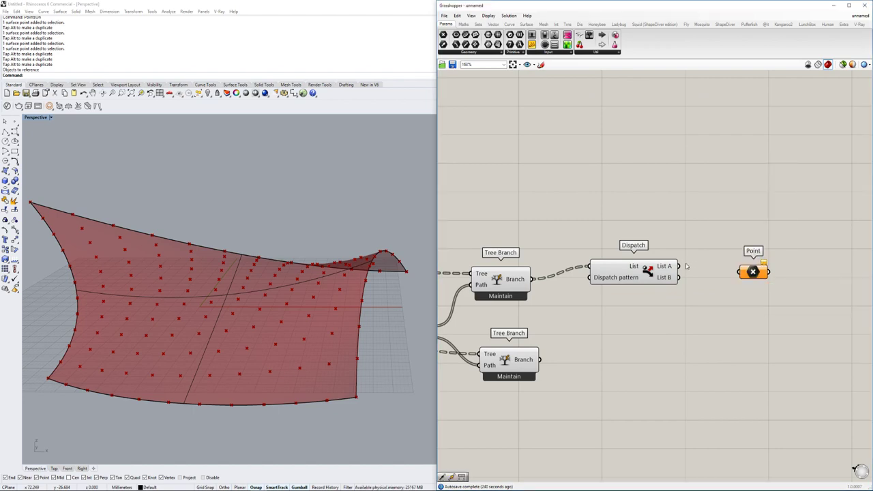
pyautogui.moveTo(686, 268); pyautogui.dragTo(751, 267)
# Duplicate the Point parameter below the first and connect the copy to the new Dispatch's List B.
pyautogui.hotkey('ctrl', 'c')
pyautogui.hotkey('ctrl', 'v')
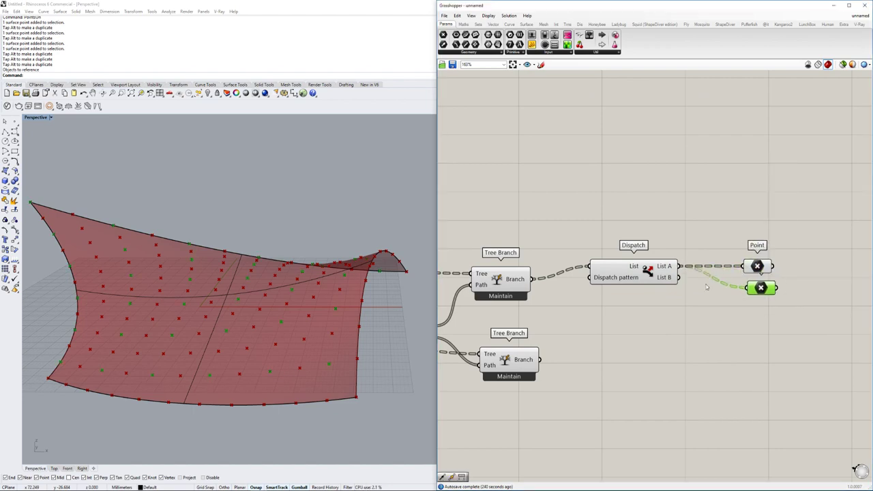
pyautogui.moveTo(697, 316); pyautogui.dragTo(706, 302, button='right')
# Duplicate the second Dispatch with its two Point parameters below and feed the copy from the lower Tree Branch.
pyautogui.moveTo(800, 209); pyautogui.dragTo(645, 308)
pyautogui.moveTo(645, 308); pyautogui.dragTo(635, 278, button='right')
pyautogui.keyDown('alt'); pyautogui.moveTo(642, 233); pyautogui.dragTo(591, 322); pyautogui.keyUp('alt')
pyautogui.click(594, 275)
# Turn off the viewport preview of the Param Viewer, the first Dispatch and both Tree Branch components.
pyautogui.scroll(-3, 594, 275)
pyautogui.moveTo(565, 226); pyautogui.dragTo(701, 227, button='right')
pyautogui.scroll(-2, 700, 225)
pyautogui.moveTo(703, 205); pyautogui.dragTo(568, 312)
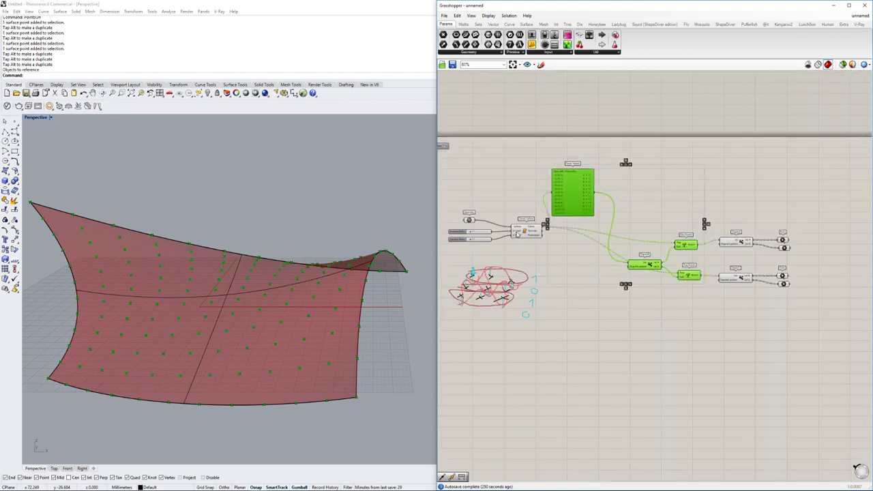
pyautogui.middleClick(529, 232)
pyautogui.click(548, 213)
# Compare the alternating points held by the two upper Point parameters on the surface.
pyautogui.moveTo(789, 241); pyautogui.dragTo(692, 245, button='right')
pyautogui.scroll(6, 692, 244)
pyautogui.click(675, 246)
pyautogui.moveTo(362, 369); pyautogui.dragTo(362, 396, button='right')
pyautogui.click(679, 273)
pyautogui.click(675, 247)
pyautogui.click(678, 274)
pyautogui.click(675, 248)
pyautogui.click(673, 281)
pyautogui.click(674, 245)
pyautogui.click(676, 270)
# Compare the alternating points held by the two lower Point parameters, examining them closely on the surface.
pyautogui.click(671, 357)
pyautogui.click(680, 383)
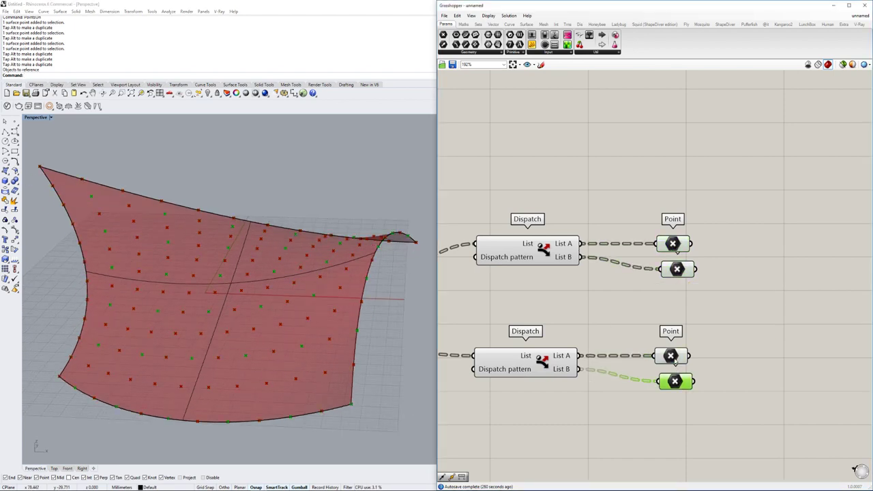
pyautogui.click(672, 356)
pyautogui.scroll(-3, 672, 355)
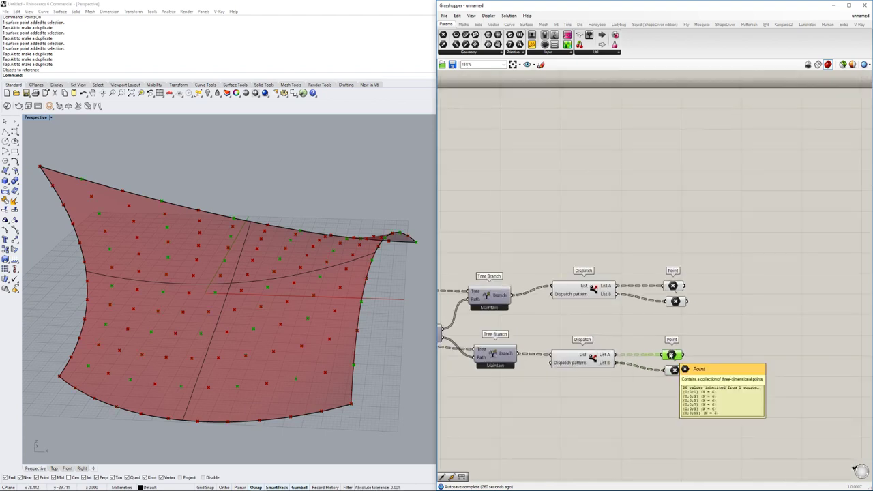
pyautogui.scroll(5, 298, 354)
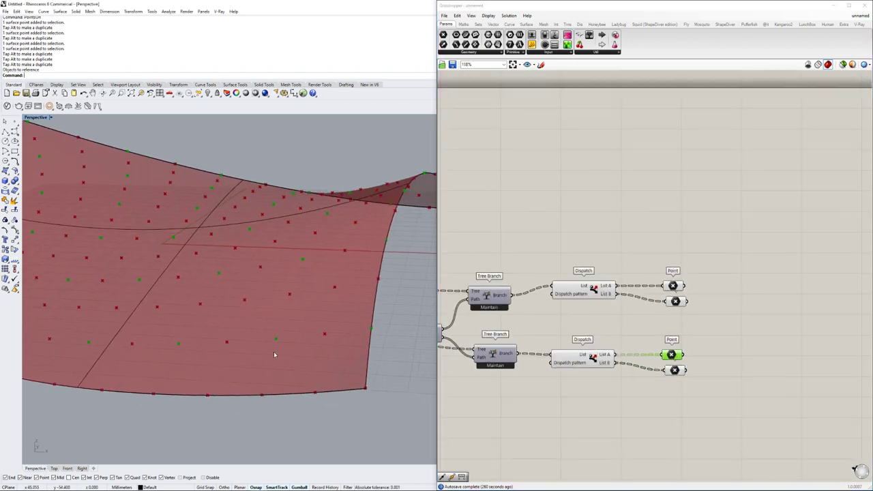
pyautogui.scroll(3, 600, 289)
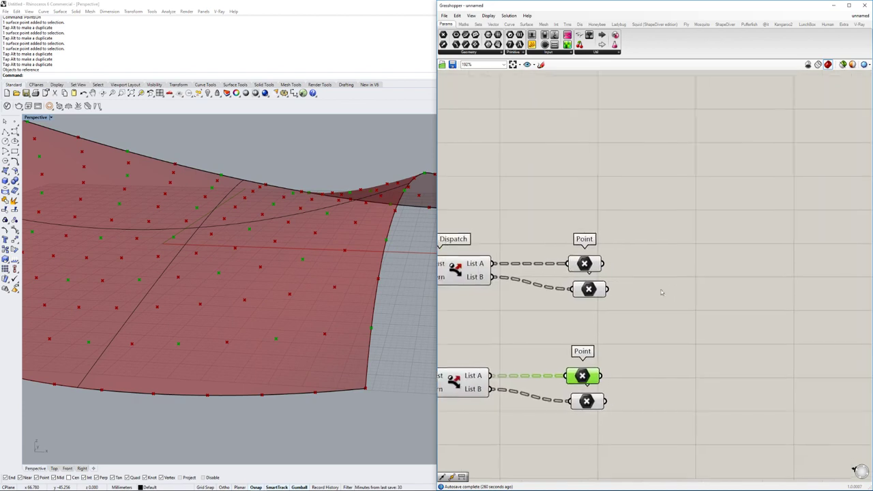
pyautogui.moveTo(593, 364); pyautogui.dragTo(586, 350, button='right')
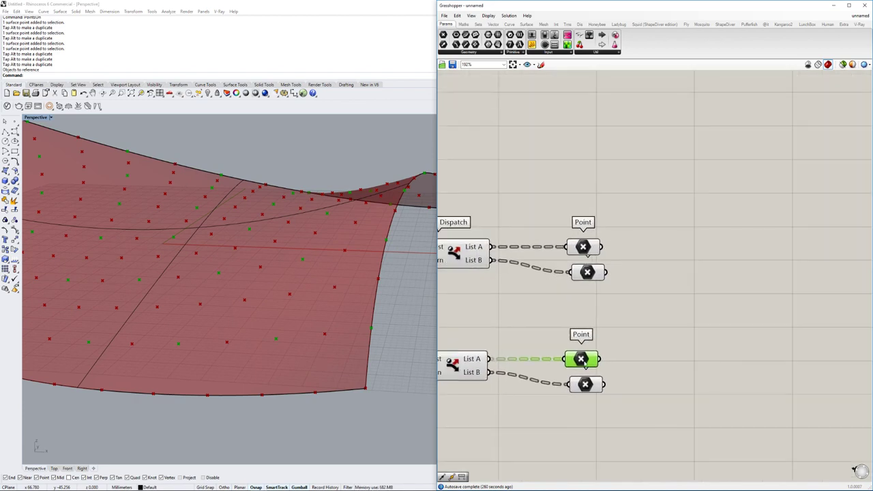
pyautogui.click(587, 385)
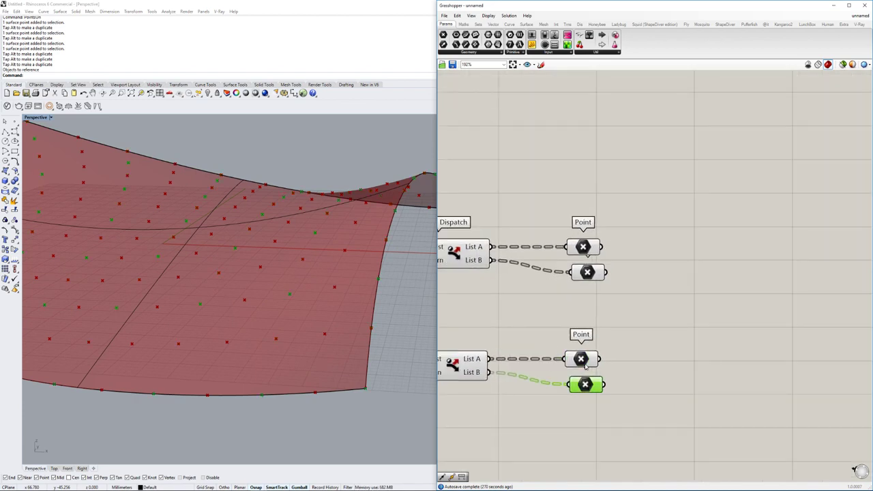
# Add a Move component beside the lower pair of Point parameters.
pyautogui.moveTo(684, 403); pyautogui.dragTo(649, 395, button='right')
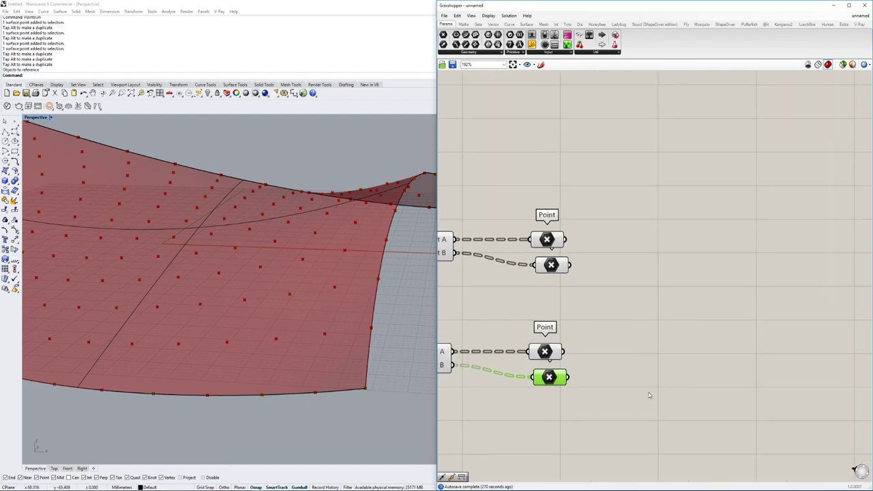
pyautogui.doubleClick(649, 393)
pyautogui.write('move')
pyautogui.press('Return')
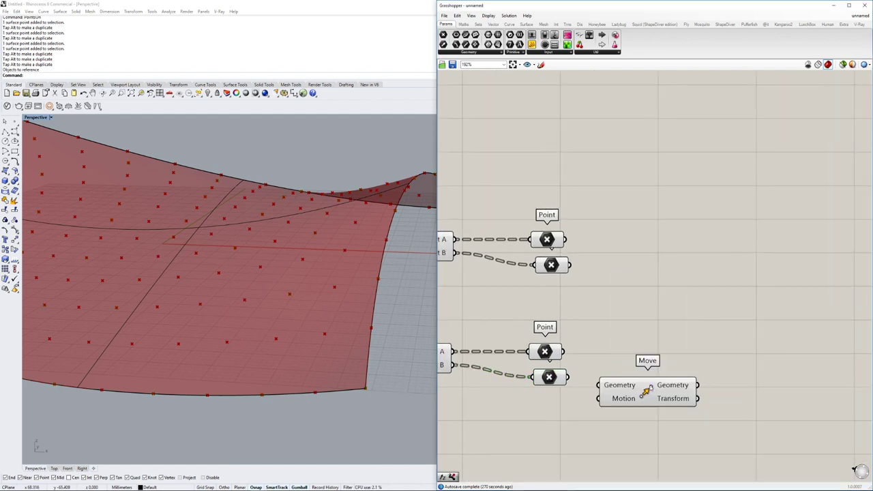
# Add a Unit Z vector component below the lower Dispatch.
pyautogui.scroll(-2, 564, 445)
pyautogui.moveTo(564, 445); pyautogui.dragTo(672, 380, button='right')
pyautogui.doubleClick(616, 410)
pyautogui.write('z')
pyautogui.click(614, 402)
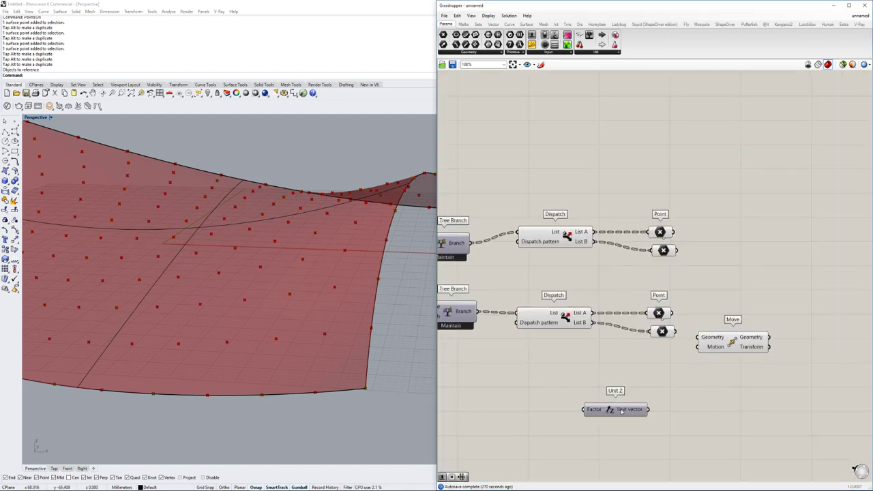
# Add a Number Slider with a value of 10 beside the Unit Z component's Factor input.
pyautogui.scroll(2, 532, 409)
pyautogui.doubleClick(489, 404)
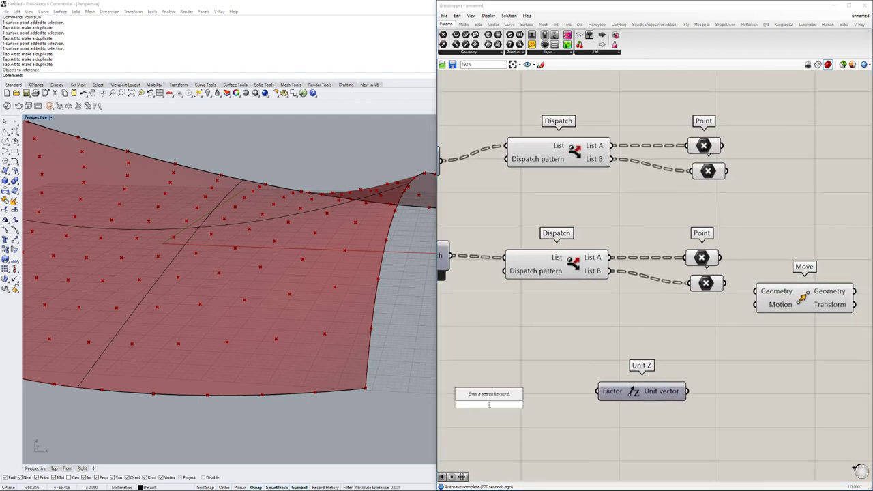
pyautogui.write('-')
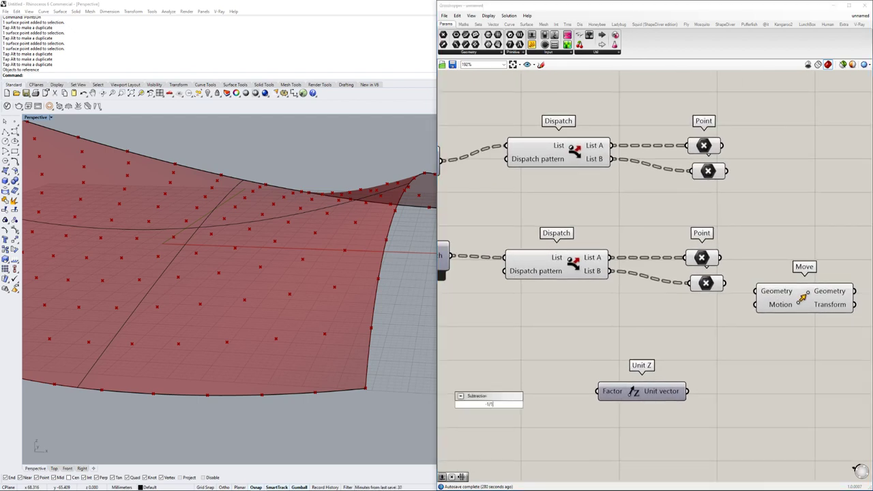
pyautogui.press('BackSpace')
pyautogui.write('1.')
pyautogui.press('BackSpace')
pyautogui.write('0')
pyautogui.press('Return')
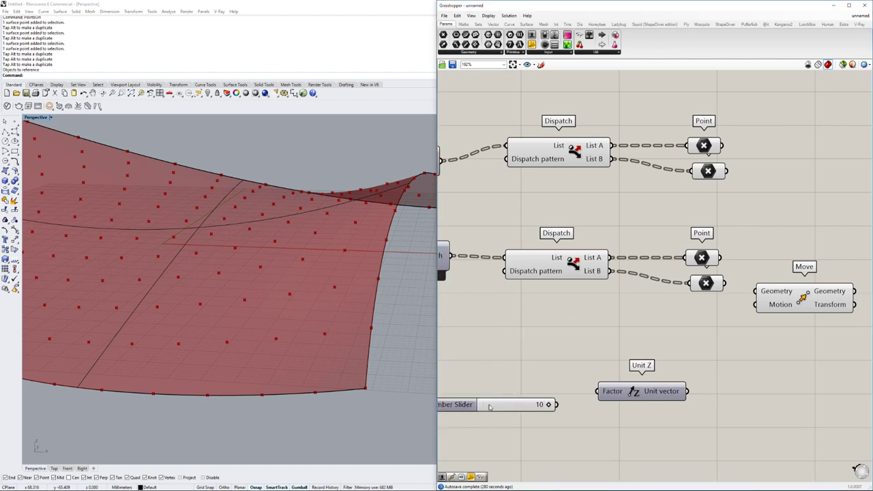
# Set the slider's minimum to -10 and its rounding to R for decimal values.
pyautogui.doubleClick(448, 404)
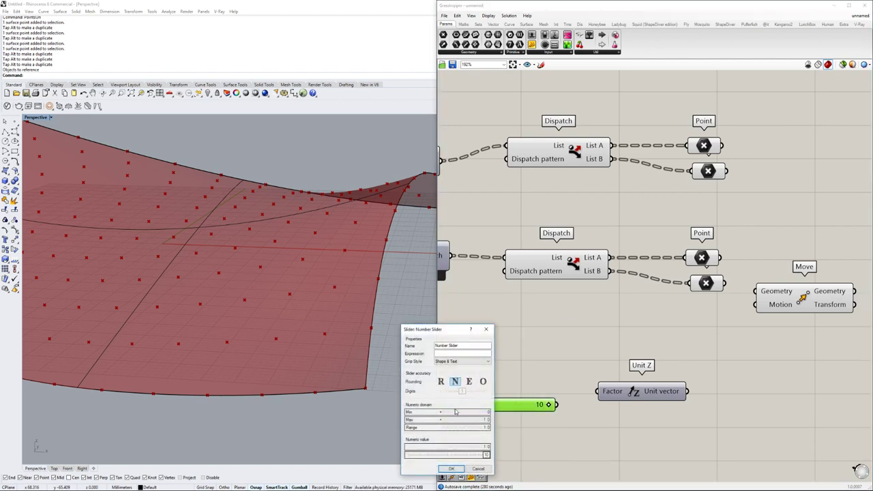
pyautogui.click(455, 412)
pyautogui.write('-10')
pyautogui.click(440, 381)
pyautogui.click(451, 469)
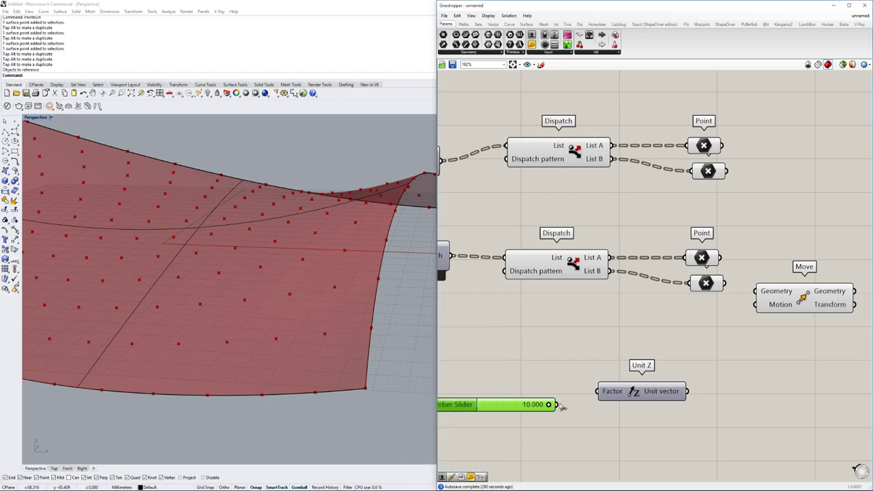
# Connect the number slider to the Unit Z component's Factor input and rename the slider "weave height".
pyautogui.scroll(-2, 645, 391)
pyautogui.rightClick(643, 391)
pyautogui.moveTo(496, 401); pyautogui.dragTo(558, 377, button='right')
pyautogui.scroll(4, 559, 377)
pyautogui.rightClick(558, 376)
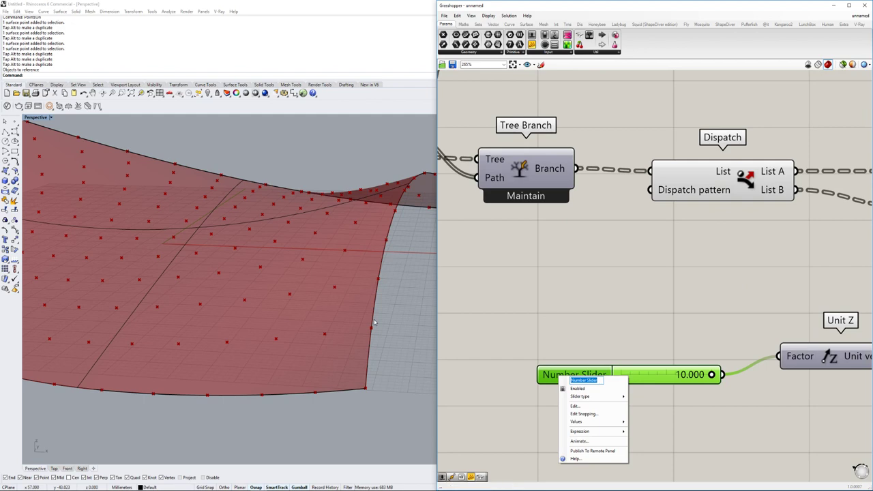
pyautogui.write('weave h')
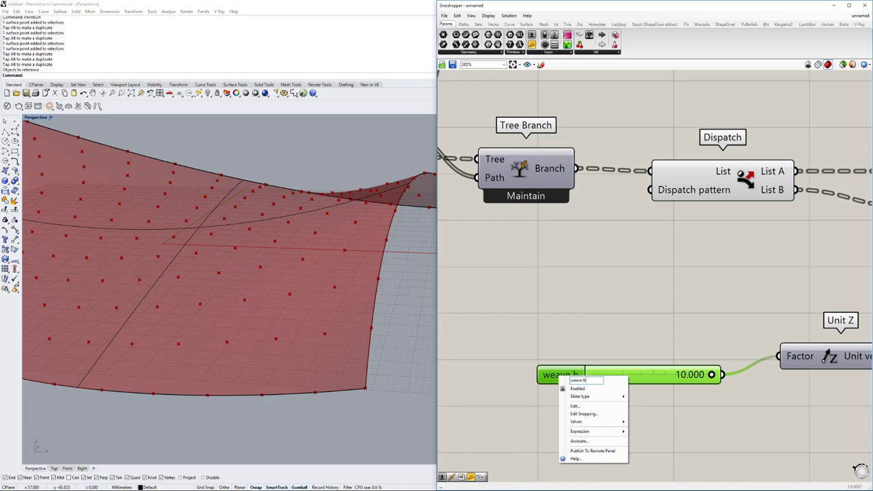
pyautogui.press('Return')
pyautogui.scroll(-5, 580, 328)
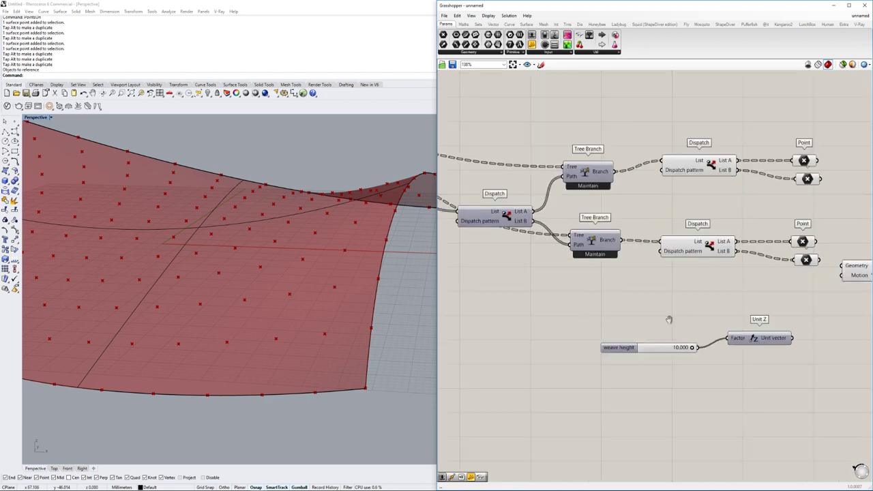
# Add a Negative component beside the Unit Z component, below the Move component.
pyautogui.doubleClick(688, 362)
pyautogui.write('neg')
pyautogui.click(685, 353)
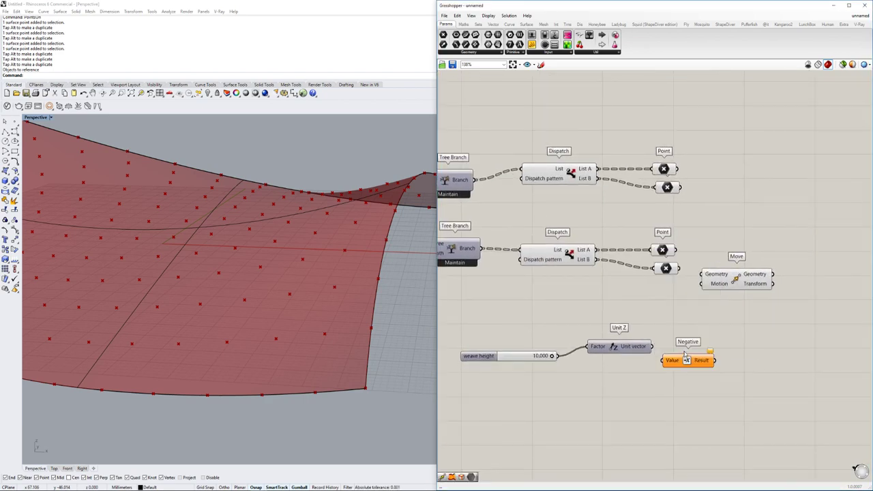
pyautogui.moveTo(674, 360); pyautogui.dragTo(646, 386, button='right')
pyautogui.moveTo(648, 387); pyautogui.dragTo(659, 381)
# Feed the lower List B points and the Unit Z vector into the Move component, and set the weave height to 2.121.
pyautogui.click(638, 295)
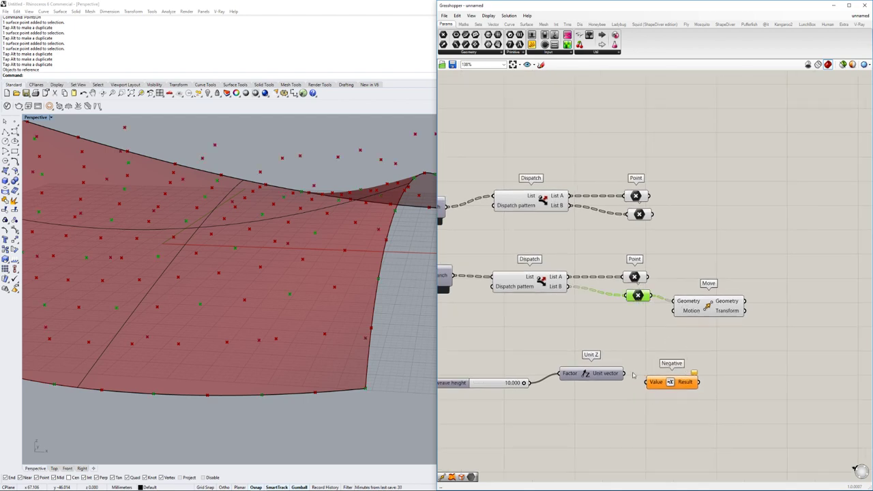
pyautogui.moveTo(628, 373); pyautogui.dragTo(673, 311)
pyautogui.scroll(2, 560, 373)
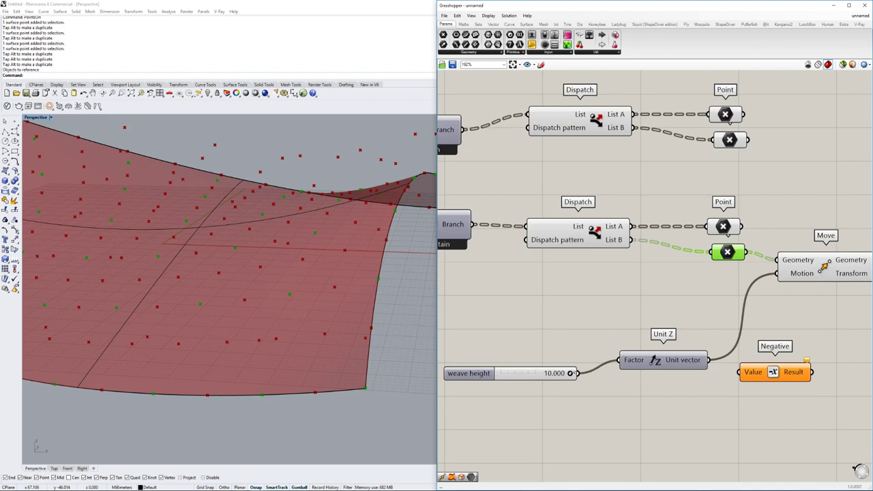
pyautogui.moveTo(554, 377); pyautogui.dragTo(534, 377)
pyautogui.scroll(-4, 584, 357)
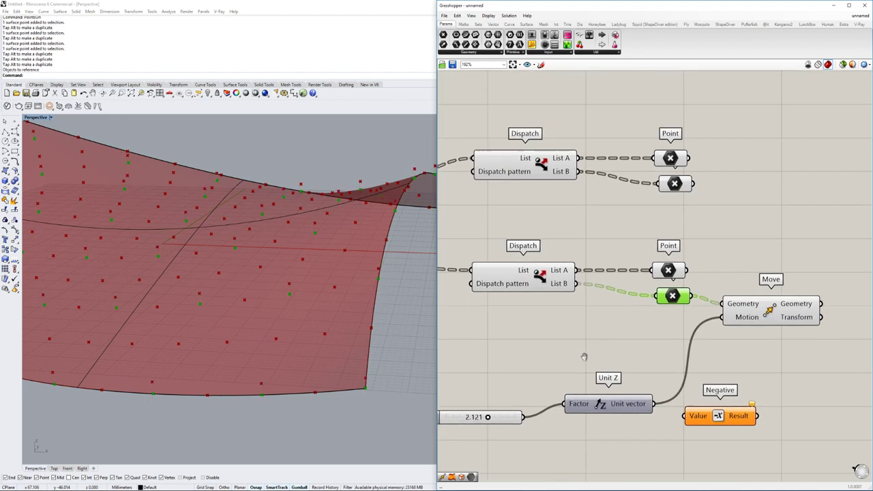
# Duplicate the Move component and connect the upper List B points to the copy's Geometry input.
pyautogui.click(678, 413)
pyautogui.click(676, 323)
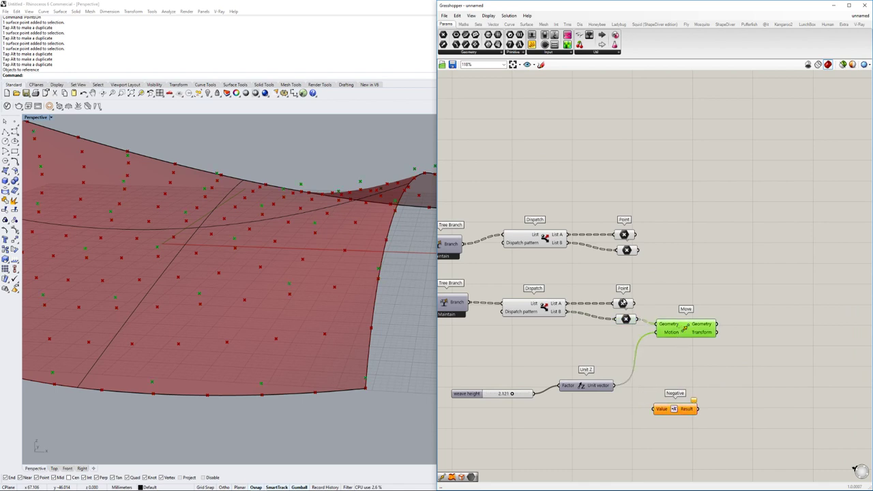
pyautogui.click(627, 251)
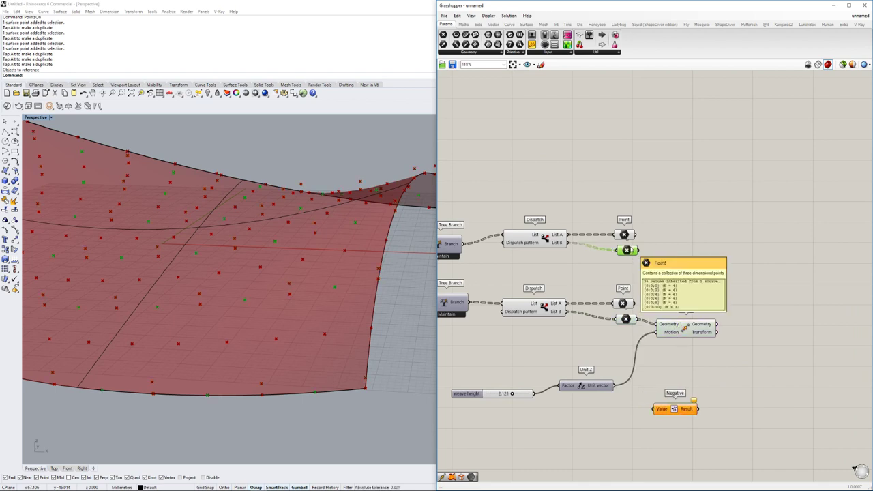
pyautogui.keyDown('alt'); pyautogui.moveTo(683, 328); pyautogui.dragTo(690, 273); pyautogui.keyUp('alt')
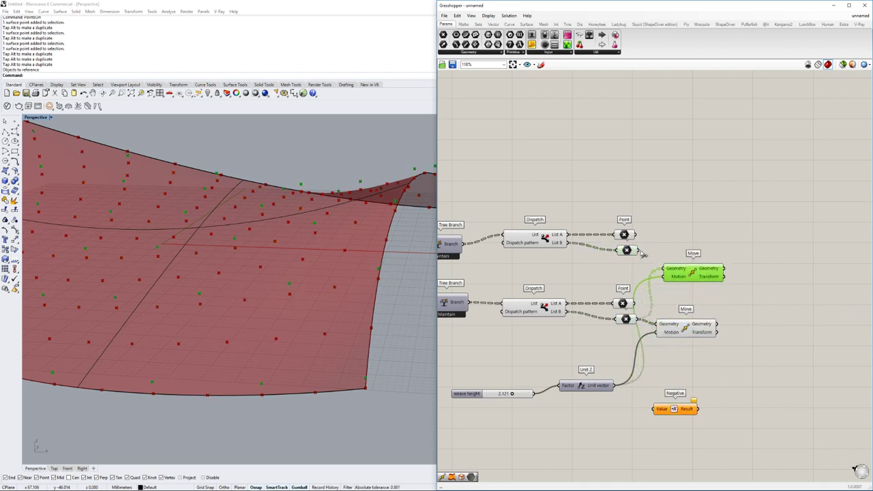
pyautogui.moveTo(632, 253)
pyautogui.mouseDown()
pyautogui.moveTo(659, 260)
pyautogui.moveTo(641, 255)
pyautogui.mouseUp()
pyautogui.moveTo(690, 273); pyautogui.dragTo(770, 270)
# Insert a Negative component between the Unit Z vector and the duplicated Move's Motion input.
pyautogui.doubleClick(682, 272)
pyautogui.write('neg')
pyautogui.click(677, 262)
pyautogui.moveTo(619, 389); pyautogui.dragTo(744, 266)
pyautogui.click(757, 269)
pyautogui.moveTo(757, 270); pyautogui.dragTo(732, 292, button='right')
pyautogui.moveTo(663, 359); pyautogui.dragTo(681, 359)
# Duplicate the negatively driven Move component and connect the lower List A points to the copy's Geometry input.
pyautogui.click(599, 326)
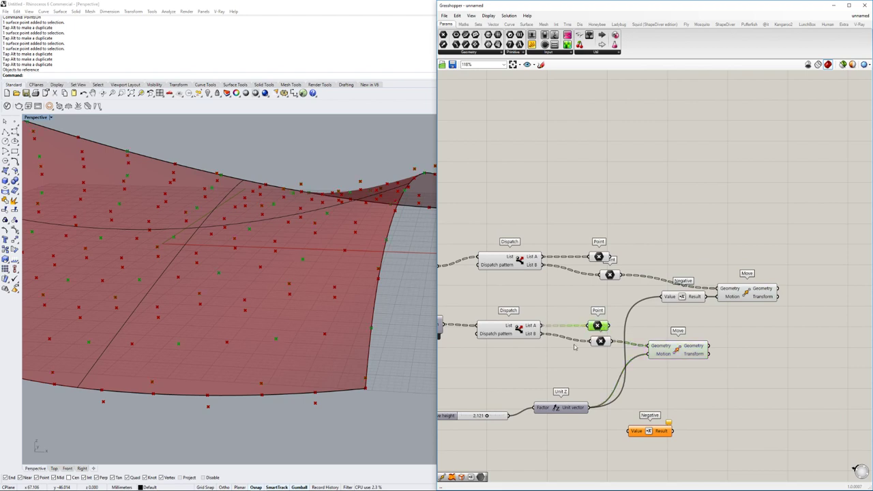
pyautogui.moveTo(579, 338); pyautogui.dragTo(567, 337, button='right')
pyautogui.moveTo(658, 351); pyautogui.dragTo(729, 356)
pyautogui.click(729, 292)
pyautogui.hotkey('ctrl', 'c')
pyautogui.hotkey('ctrl', 'v')
pyautogui.moveTo(734, 303); pyautogui.dragTo(599, 326)
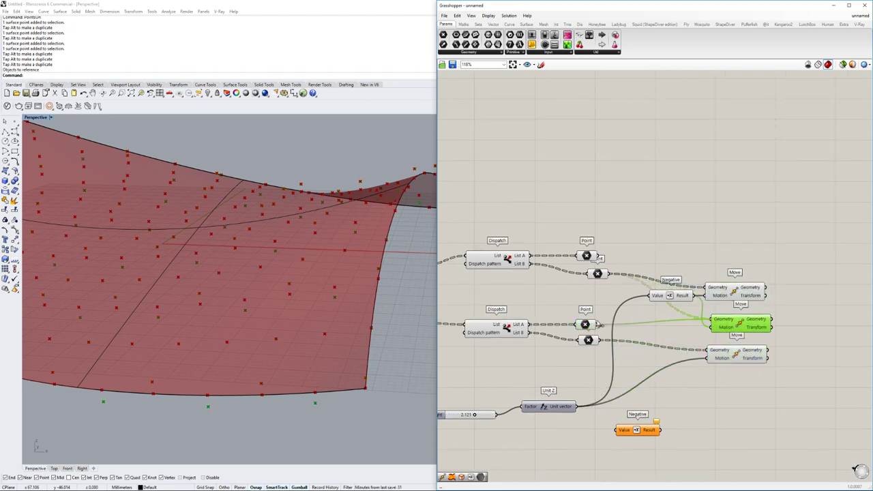
pyautogui.moveTo(616, 326); pyautogui.dragTo(602, 327, button='right')
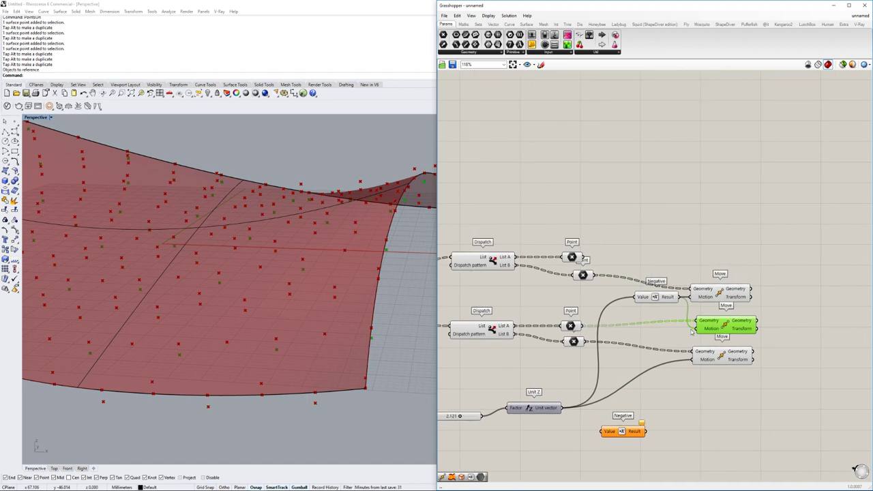
pyautogui.moveTo(721, 293); pyautogui.dragTo(725, 289)
# Duplicate the lowest Move component above the others and connect the upper List A points to its Geometry input.
pyautogui.click(718, 361)
pyautogui.moveTo(718, 361); pyautogui.dragTo(740, 252)
pyautogui.moveTo(586, 258); pyautogui.dragTo(716, 243)
# Turn off the preview of the two right-hand Dispatch components, their Point parameters and the connected Negative component.
pyautogui.scroll(-2, 721, 238)
pyautogui.moveTo(741, 190); pyautogui.dragTo(585, 344)
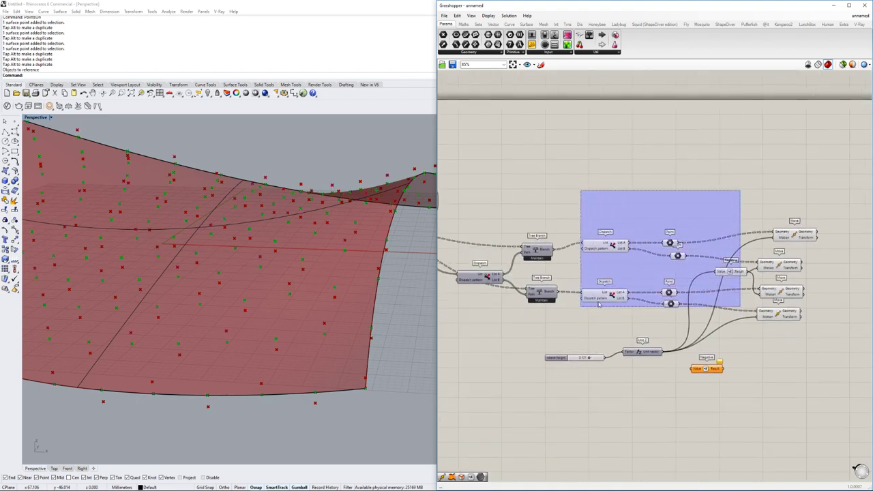
pyautogui.middleClick(603, 295)
pyautogui.click(624, 274)
pyautogui.moveTo(659, 272); pyautogui.dragTo(632, 271, button='right')
# Examine the moved points on the surface and compare which points the upper Move components produce.
pyautogui.moveTo(309, 409); pyautogui.dragTo(300, 385, button='right')
pyautogui.scroll(-8, 299, 385)
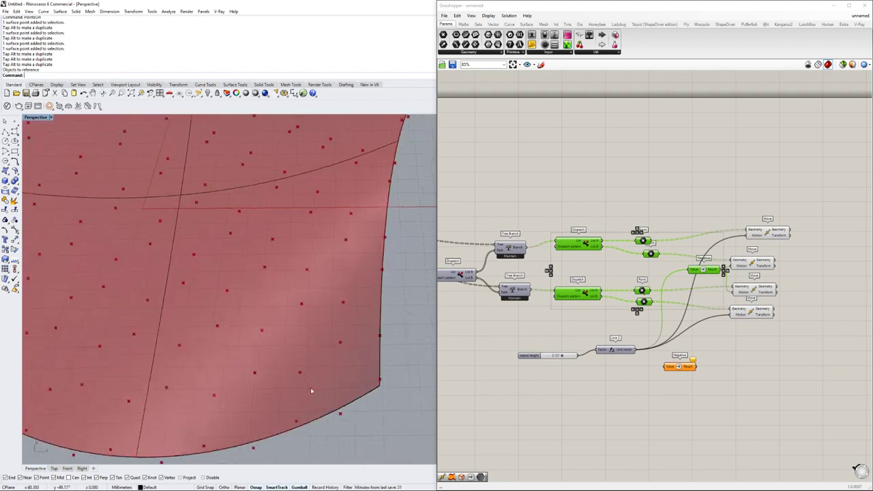
pyautogui.moveTo(249, 361); pyautogui.dragTo(292, 383, button='right')
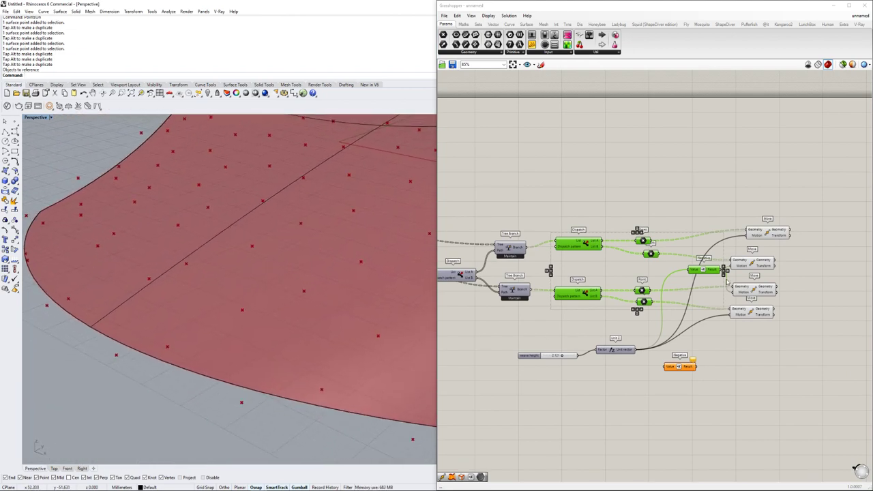
pyautogui.click(776, 233)
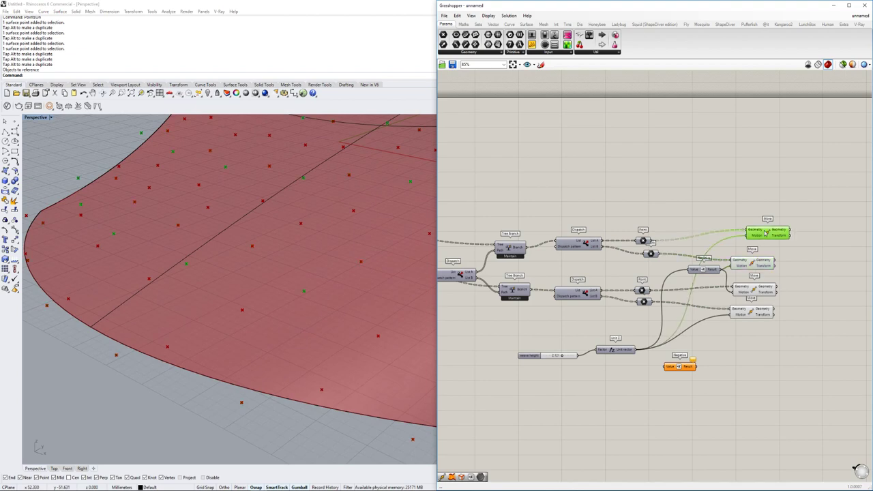
pyautogui.moveTo(278, 368); pyautogui.dragTo(292, 392, button='right')
pyautogui.click(751, 263)
pyautogui.click(772, 237)
pyautogui.click(746, 270)
# Add a Weave component and connect the two upper Move geometries to Stream 0 and Stream 1.
pyautogui.moveTo(848, 238); pyautogui.dragTo(732, 268, button='right')
pyautogui.click(761, 254)
pyautogui.doubleClick(754, 269)
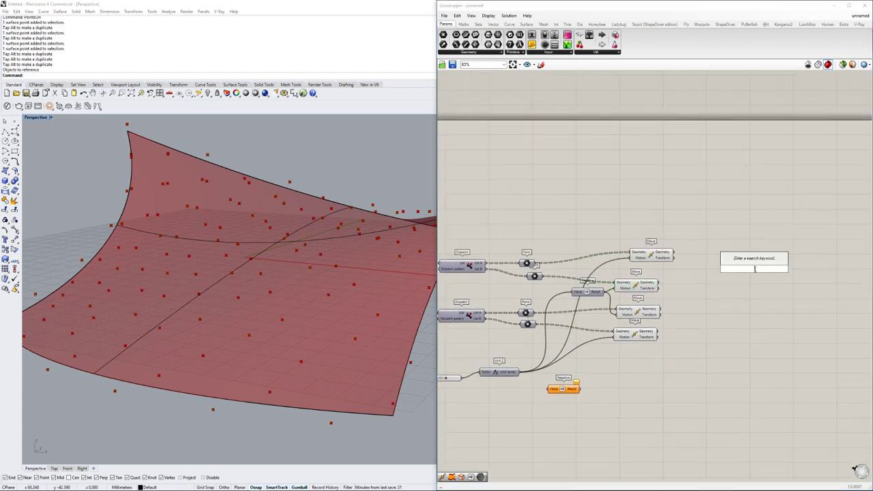
pyautogui.write('weave')
pyautogui.press('Return')
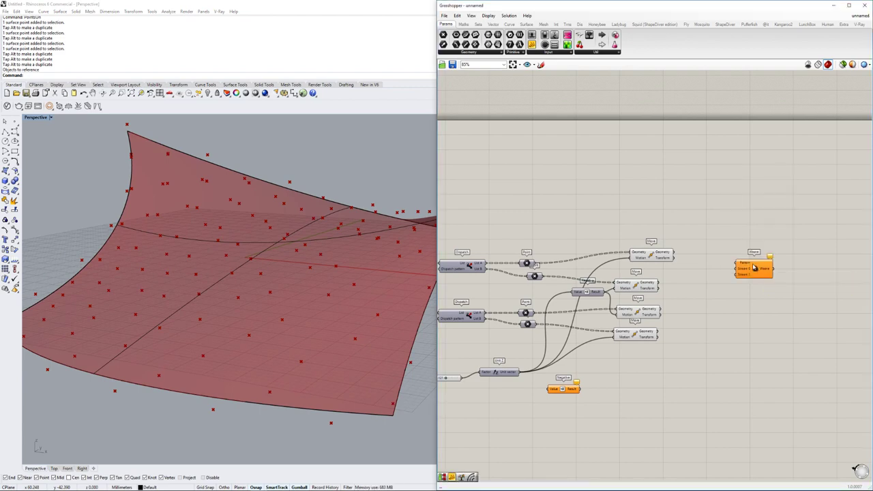
pyautogui.scroll(3, 755, 267)
pyautogui.click(590, 244)
pyautogui.moveTo(604, 240); pyautogui.dragTo(573, 298)
pyautogui.moveTo(812, 281); pyautogui.dragTo(709, 289, button='right')
pyautogui.click(771, 291)
# Add a Nurbs Curve component and connect the Weave output to its Vertices input.
pyautogui.click(508, 24)
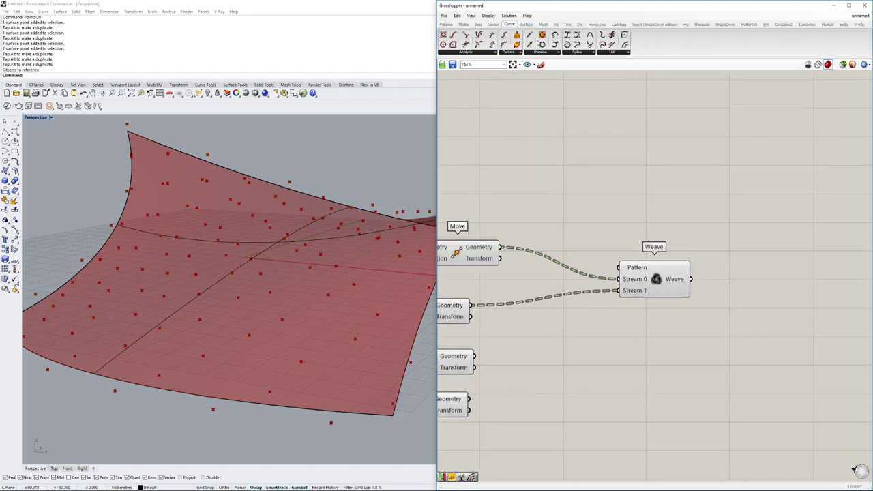
pyautogui.click(570, 53)
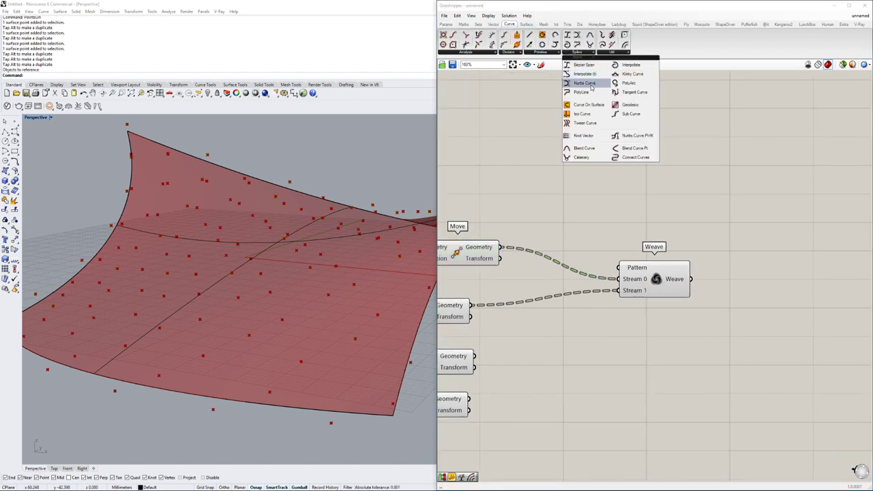
pyautogui.click(586, 85)
pyautogui.click(804, 270)
pyautogui.moveTo(757, 268); pyautogui.dragTo(771, 258)
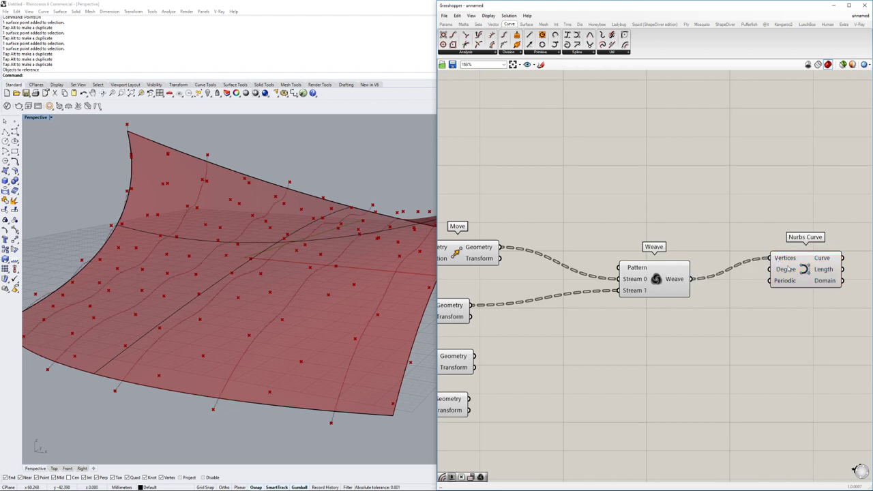
pyautogui.moveTo(273, 320); pyautogui.dragTo(375, 302, button='right')
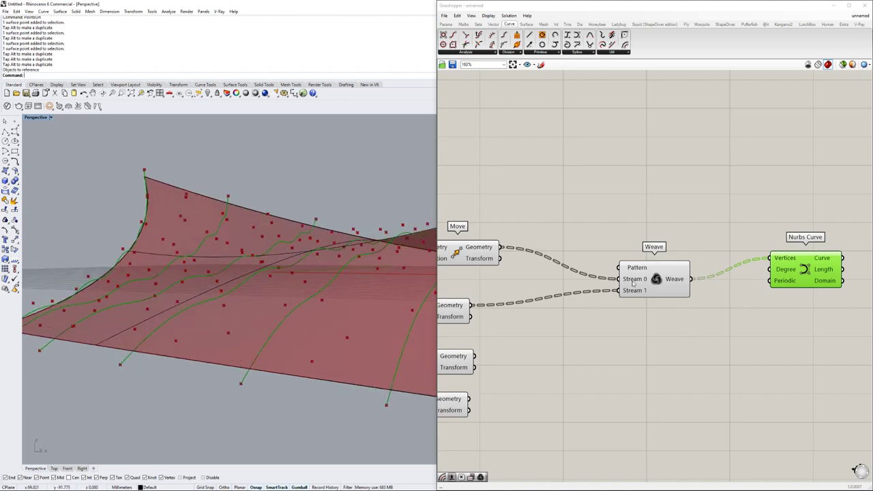
# Set the weave height to 4.549 and check the wavy curves on the surface.
pyautogui.scroll(-5, 637, 283)
pyautogui.scroll(5, 576, 282)
pyautogui.moveTo(584, 318)
pyautogui.mouseDown()
pyautogui.moveTo(597, 318)
pyautogui.moveTo(576, 317)
pyautogui.moveTo(593, 318)
pyautogui.mouseUp()
pyautogui.moveTo(321, 344)
pyautogui.mouseDown(button='right')
pyautogui.moveTo(317, 353)
pyautogui.moveTo(302, 334)
pyautogui.moveTo(319, 353)
pyautogui.mouseUp(button='right')
pyautogui.scroll(4, 275, 292)
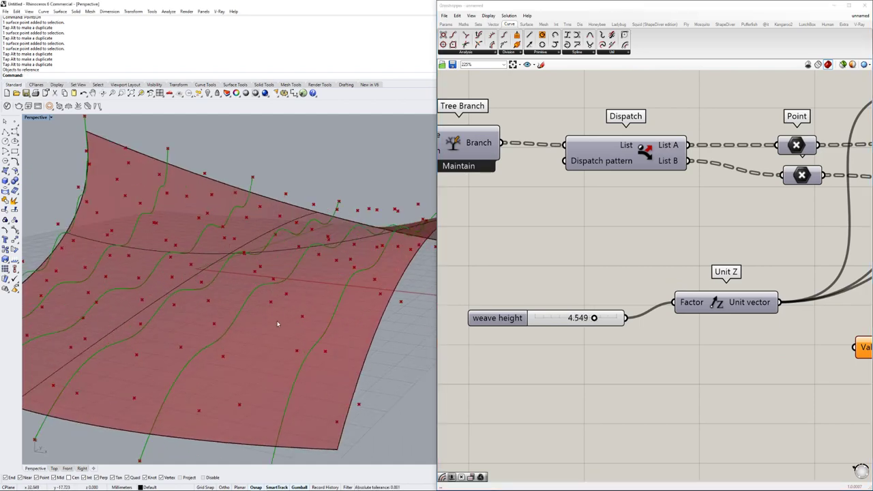
pyautogui.scroll(-3, 355, 343)
# Duplicate the Weave and Nurbs Curve pair below and connect the two lower Move geometries to the copied Weave's streams.
pyautogui.scroll(-5, 762, 216)
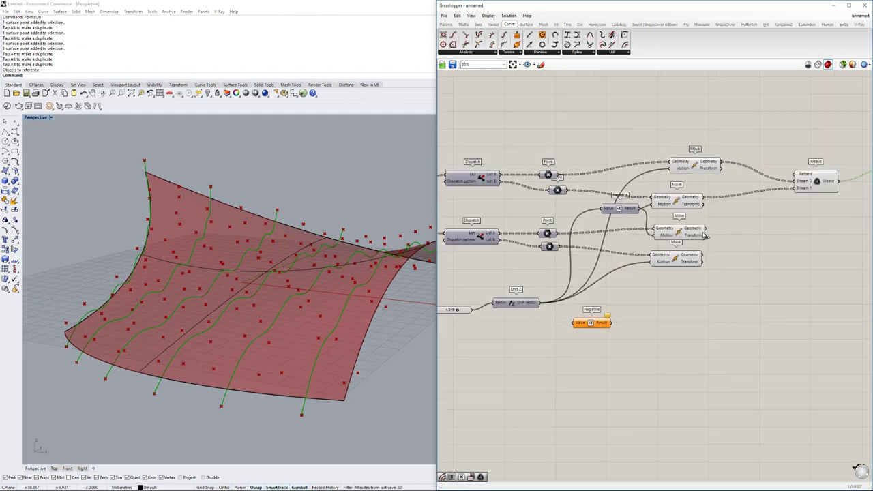
pyautogui.scroll(3, 762, 216)
pyautogui.moveTo(777, 228); pyautogui.dragTo(698, 156)
pyautogui.moveTo(672, 200); pyautogui.dragTo(681, 272)
pyautogui.click(579, 271)
pyautogui.moveTo(537, 243); pyautogui.dragTo(534, 275)
pyautogui.moveTo(335, 335); pyautogui.dragTo(381, 330, button='right')
pyautogui.scroll(5, 339, 320)
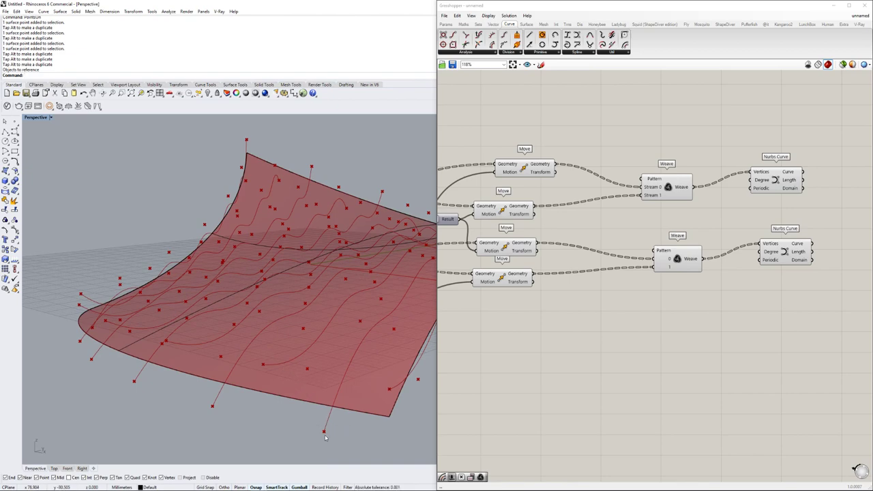
# Compare the hand-drawn weave sketch with the generated curves and review the component chain.
pyautogui.scroll(-5, 502, 367)
pyautogui.moveTo(530, 317); pyautogui.dragTo(668, 318, button='right')
pyautogui.moveTo(464, 312); pyautogui.dragTo(604, 300, button='right')
pyautogui.scroll(5, 604, 300)
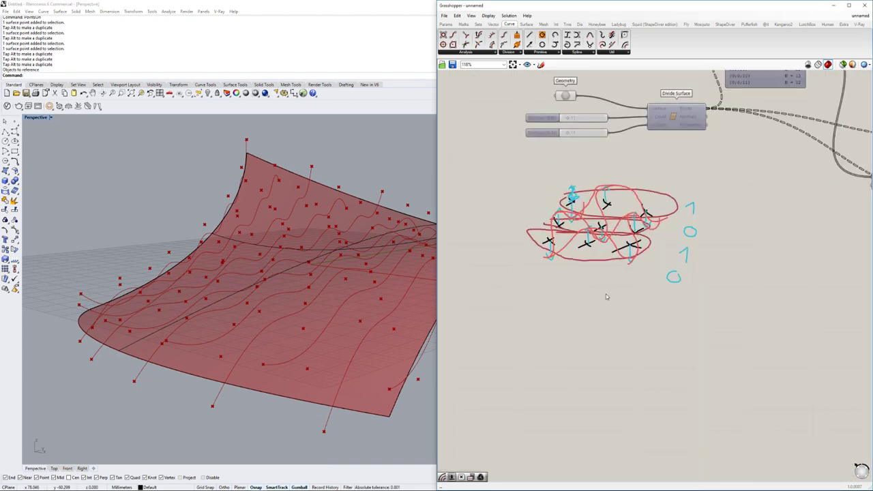
pyautogui.moveTo(582, 240); pyautogui.dragTo(565, 272, button='right')
pyautogui.scroll(3, 565, 273)
pyautogui.moveTo(376, 385); pyautogui.dragTo(346, 394, button='right')
pyautogui.scroll(3, 335, 374)
pyautogui.scroll(-2, 328, 395)
pyautogui.scroll(-2, 366, 370)
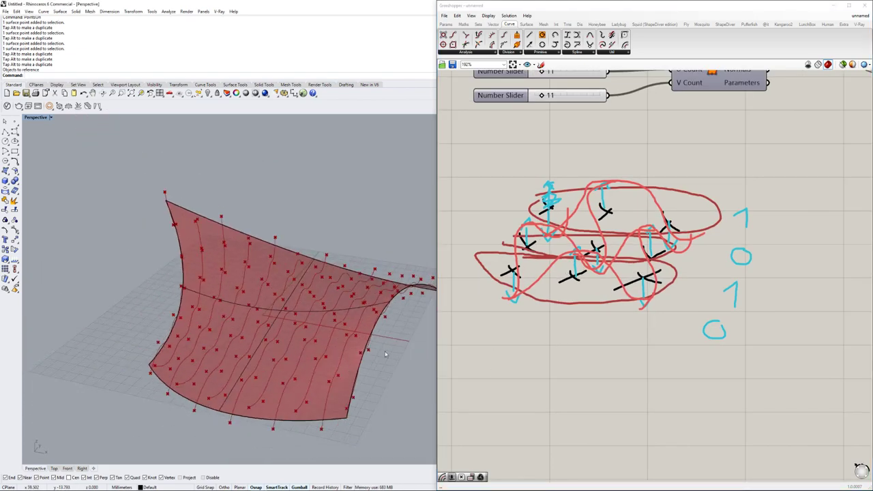
pyautogui.scroll(-7, 546, 307)
pyautogui.scroll(4, 564, 312)
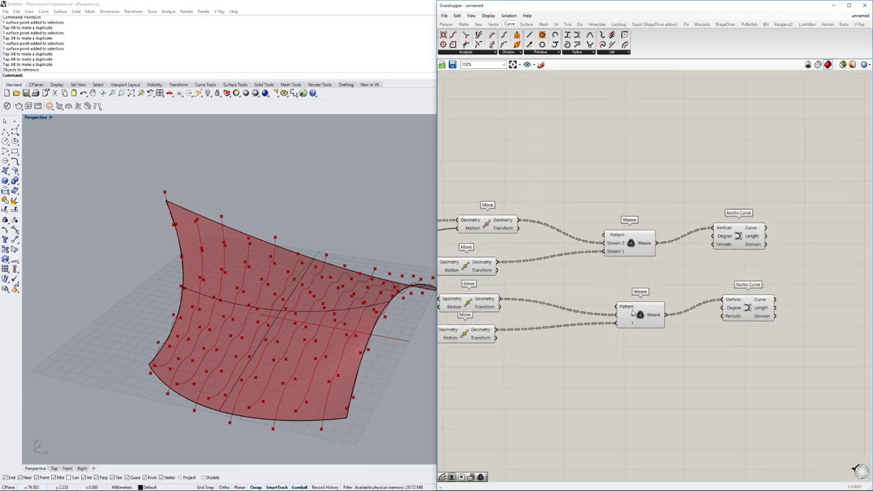
pyautogui.scroll(-4, 727, 253)
pyautogui.moveTo(607, 308); pyautogui.dragTo(761, 273, button='right')
pyautogui.scroll(1, 471, 268)
pyautogui.moveTo(471, 268); pyautogui.dragTo(565, 276, button='right')
pyautogui.scroll(-3, 578, 273)
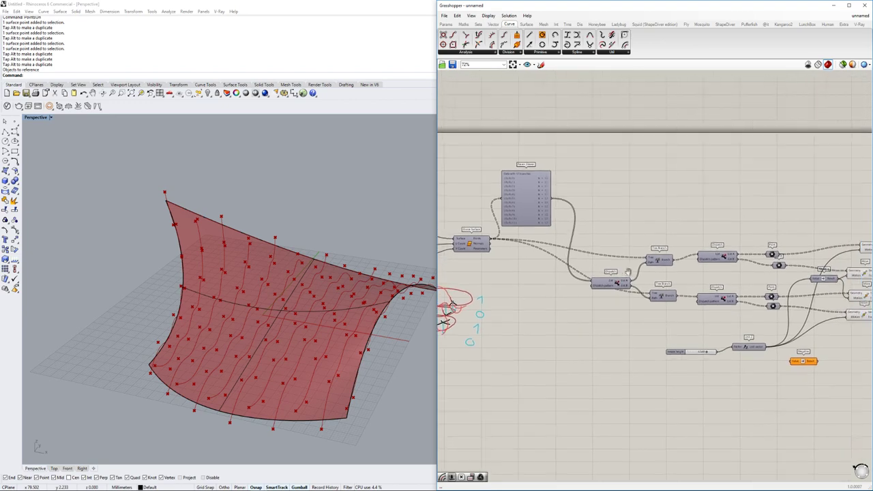
# Move the Param Viewer down beside the first Dispatch and shift the weave height slider away from Unit Z.
pyautogui.moveTo(513, 215); pyautogui.dragTo(526, 286)
pyautogui.moveTo(657, 294); pyautogui.dragTo(582, 293, button='right')
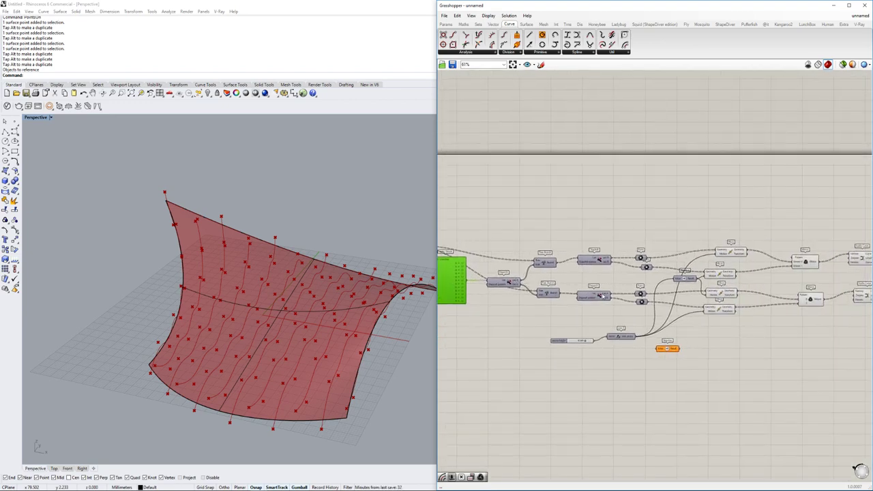
pyautogui.scroll(-2, 592, 352)
pyautogui.moveTo(573, 345); pyautogui.dragTo(535, 346)
pyautogui.scroll(2, 535, 342)
pyautogui.scroll(-1, 540, 310)
# Review the Move, Weave and Nurbs Curve components that make up the first curve direction.
pyautogui.moveTo(541, 318); pyautogui.dragTo(594, 310, button='right')
pyautogui.scroll(2, 540, 317)
pyautogui.scroll(-2, 594, 309)
pyautogui.moveTo(658, 308); pyautogui.dragTo(569, 311, button='right')
pyautogui.moveTo(803, 239); pyautogui.dragTo(752, 245, button='right')
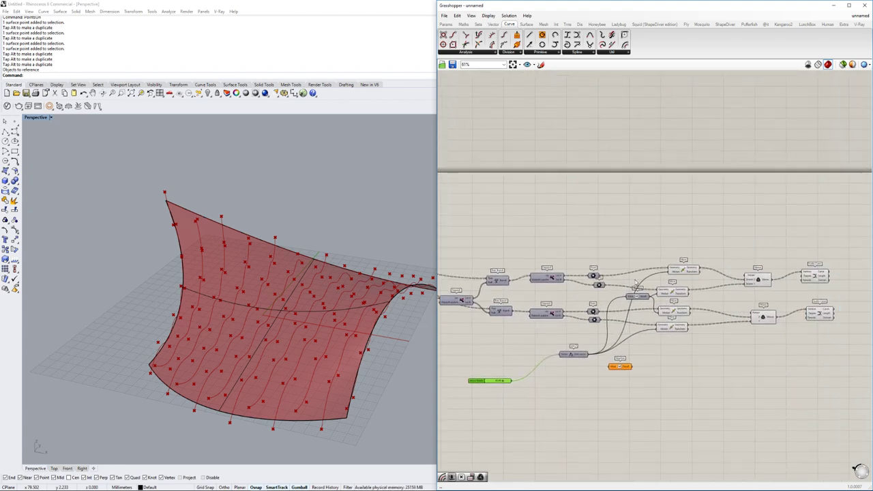
pyautogui.moveTo(573, 285); pyautogui.dragTo(620, 280, button='right')
pyautogui.scroll(-1, 620, 280)
pyautogui.scroll(8, 747, 274)
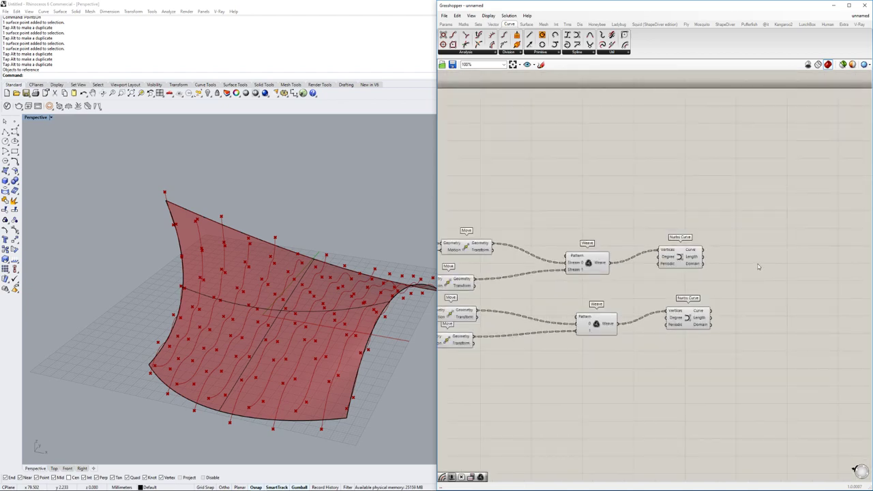
pyautogui.moveTo(757, 232); pyautogui.dragTo(671, 367)
pyautogui.moveTo(620, 285); pyautogui.dragTo(708, 268, button='right')
pyautogui.moveTo(707, 225); pyautogui.dragTo(561, 339)
# Add a Data parameter beside Divide Surface and transfer all wires from the Points output onto it.
pyautogui.moveTo(560, 340); pyautogui.dragTo(691, 321, button='right')
pyautogui.scroll(-3, 691, 320)
pyautogui.moveTo(494, 312); pyautogui.dragTo(680, 333, button='right')
pyautogui.scroll(3, 593, 300)
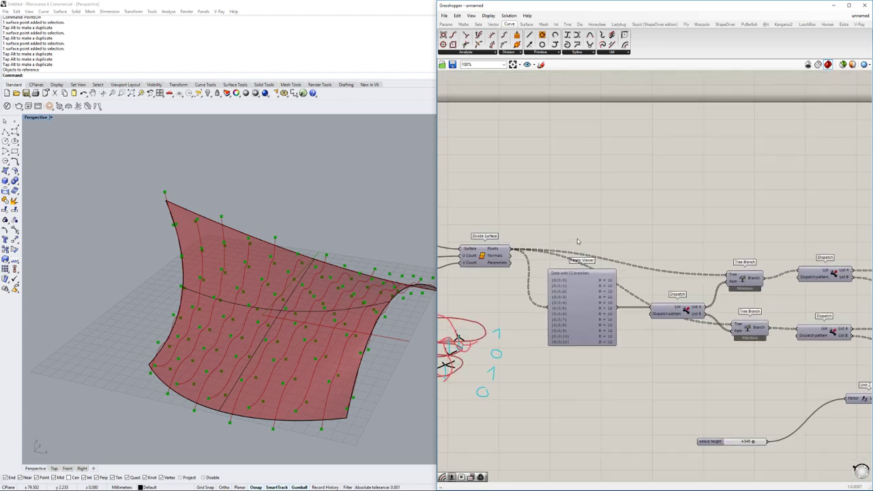
pyautogui.doubleClick(578, 239)
pyautogui.write('dat')
pyautogui.press('Return')
pyautogui.keyDown('ctrl'); pyautogui.keyDown('shift'); pyautogui.moveTo(510, 248); pyautogui.dragTo(568, 238); pyautogui.keyUp('shift'); pyautogui.keyUp('ctrl')
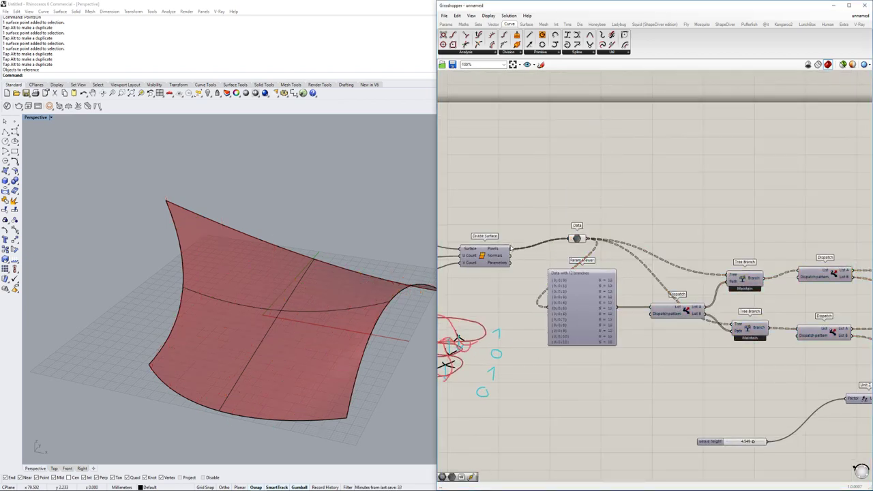
# Move the Param Viewer below the first Dispatch and line up the Data parameter with Divide Surface's Points output.
pyautogui.moveTo(583, 321); pyautogui.dragTo(630, 366)
pyautogui.click(577, 238)
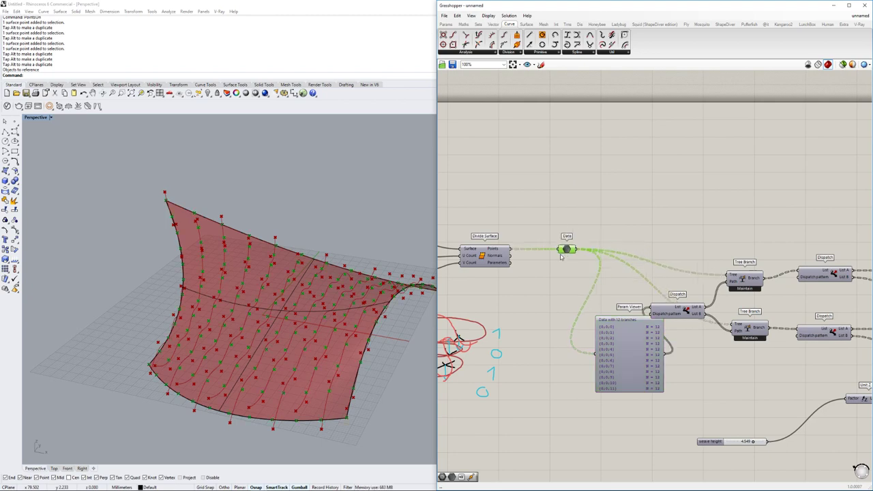
pyautogui.scroll(-3, 581, 258)
# Combine all components from the Data parameter through both Weave components into a cluster, leaving out the Nurbs Curves and weave height slider.
pyautogui.moveTo(593, 292); pyautogui.dragTo(609, 294)
pyautogui.moveTo(651, 202); pyautogui.dragTo(508, 331)
pyautogui.moveTo(631, 287); pyautogui.dragTo(556, 289, button='right')
pyautogui.moveTo(696, 223); pyautogui.dragTo(579, 354)
pyautogui.moveTo(666, 316); pyautogui.dragTo(599, 324, button='right')
pyautogui.keyDown('shift'); pyautogui.moveTo(745, 232); pyautogui.dragTo(625, 349); pyautogui.keyUp('shift')
pyautogui.keyDown('shift'); pyautogui.moveTo(776, 243); pyautogui.dragTo(734, 293); pyautogui.keyUp('shift')
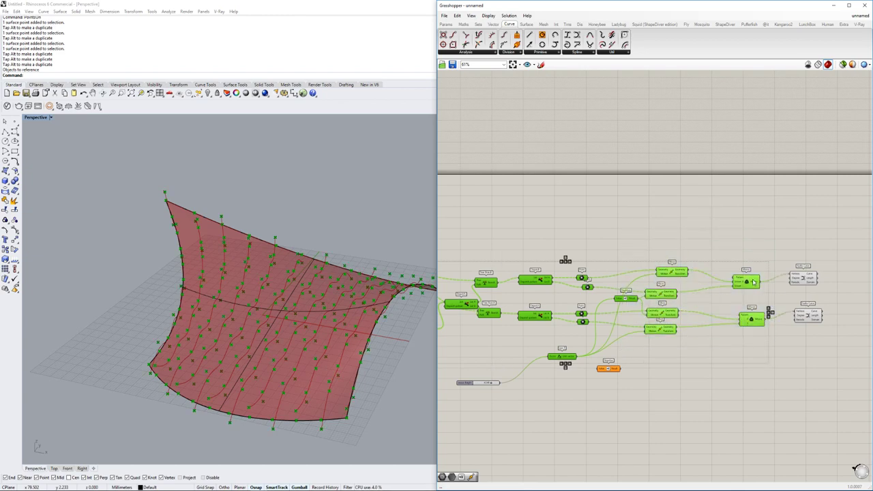
pyautogui.middleClick(753, 281)
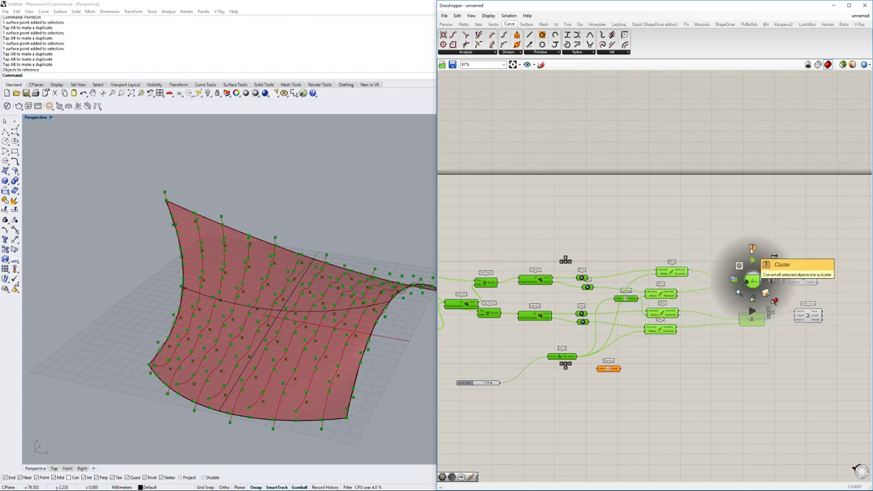
pyautogui.click(752, 249)
# Open the new cluster to inspect its contents, and return to the main definition.
pyautogui.scroll(4, 637, 300)
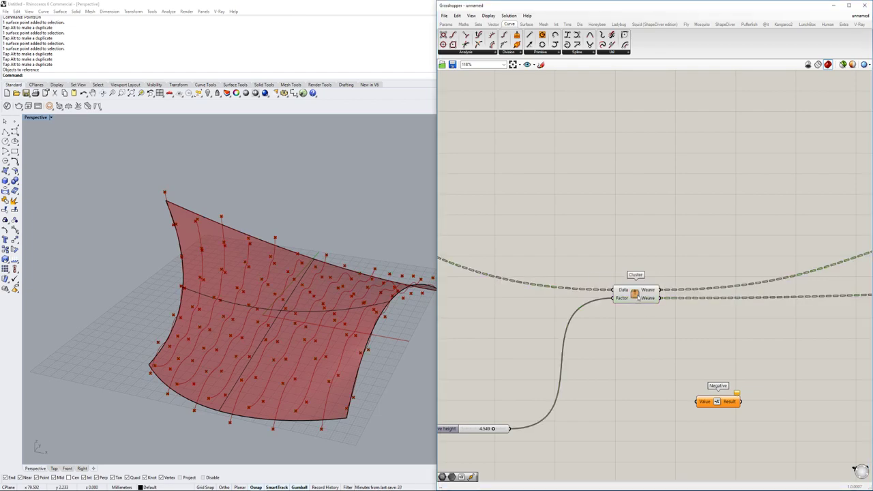
pyautogui.doubleClick(631, 294)
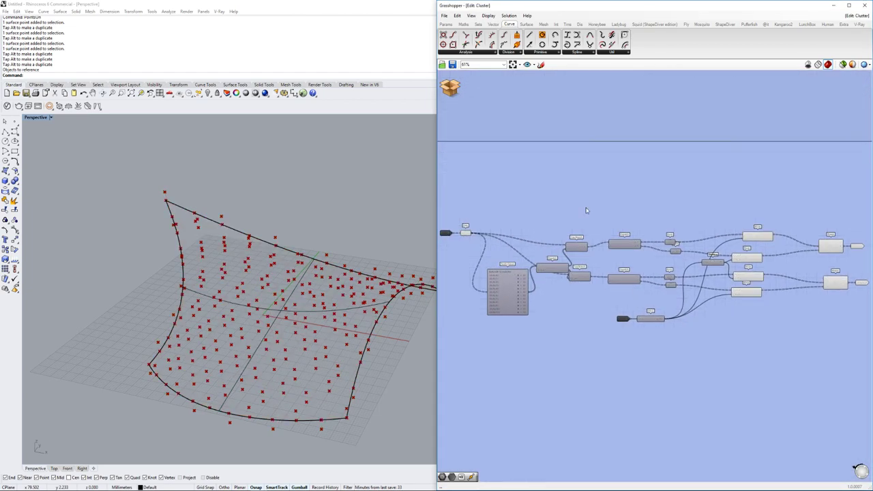
pyautogui.click(451, 87)
pyautogui.click(478, 91)
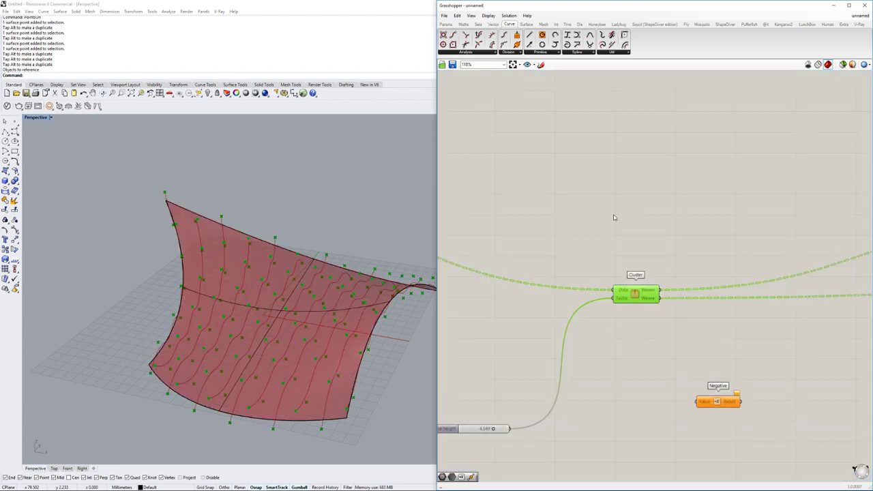
# Move the two Nurbs Curve components closer to the cluster's Weave outputs.
pyautogui.scroll(-2, 687, 278)
pyautogui.moveTo(719, 277); pyautogui.dragTo(660, 271, button='right')
pyautogui.moveTo(829, 230); pyautogui.dragTo(776, 287)
pyautogui.moveTo(774, 249); pyautogui.dragTo(637, 259)
pyautogui.scroll(2, 638, 258)
pyautogui.moveTo(641, 260); pyautogui.dragTo(755, 262, button='right')
pyautogui.click(684, 270)
# Place a copy of the cluster above the original, keeping its Points and weave height connections.
pyautogui.click(704, 284)
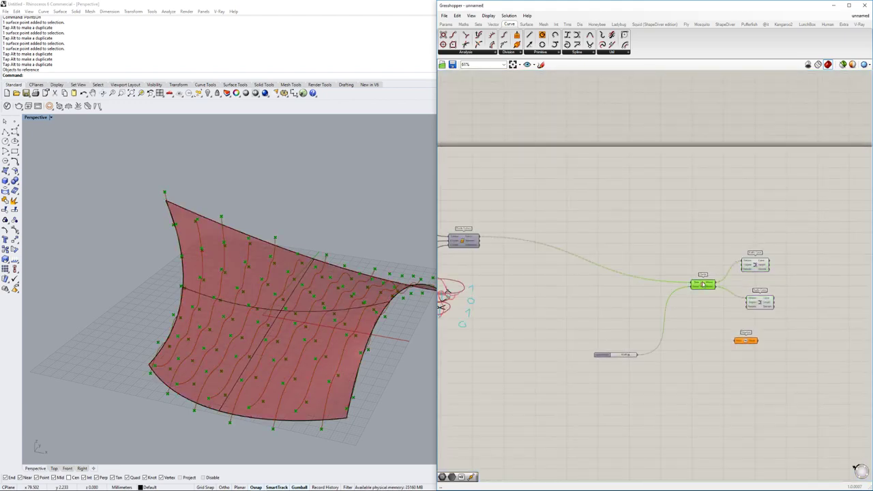
pyautogui.scroll(4, 706, 286)
pyautogui.scroll(-3, 705, 287)
pyautogui.moveTo(691, 286); pyautogui.dragTo(686, 210)
pyautogui.scroll(2, 489, 212)
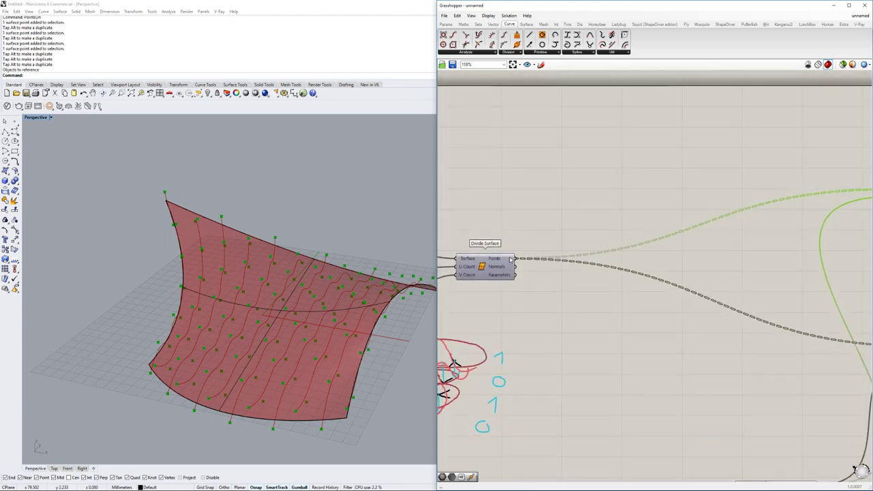
# Add a Flip Matrix component between Divide Surface and the upper cluster.
pyautogui.doubleClick(598, 232)
pyautogui.write('flip')
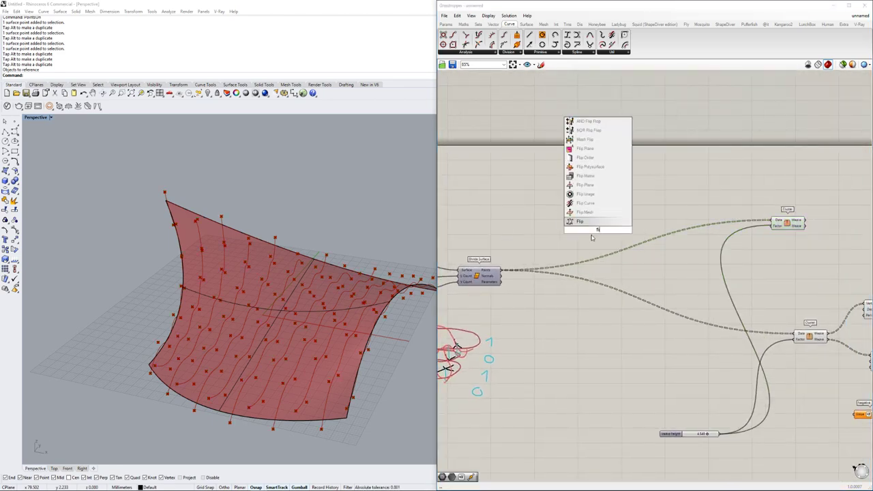
pyautogui.click(584, 194)
pyautogui.scroll(2, 566, 261)
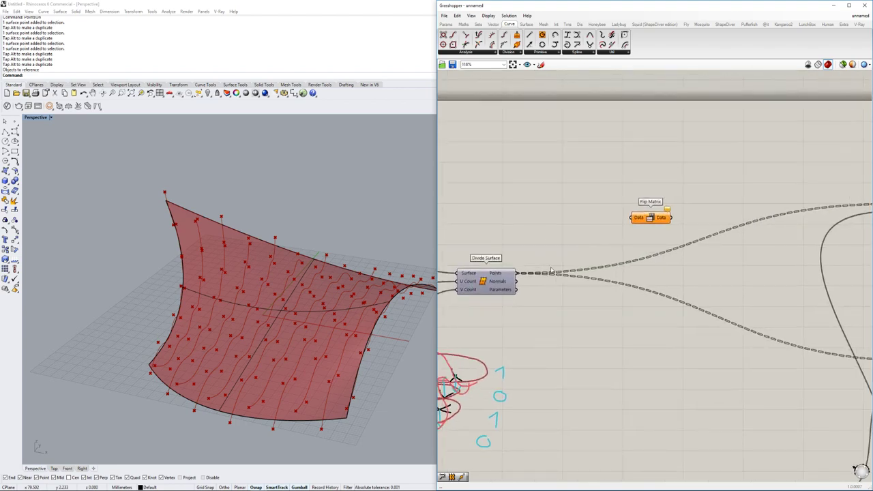
pyautogui.scroll(2, 328, 381)
pyautogui.scroll(-2, 347, 404)
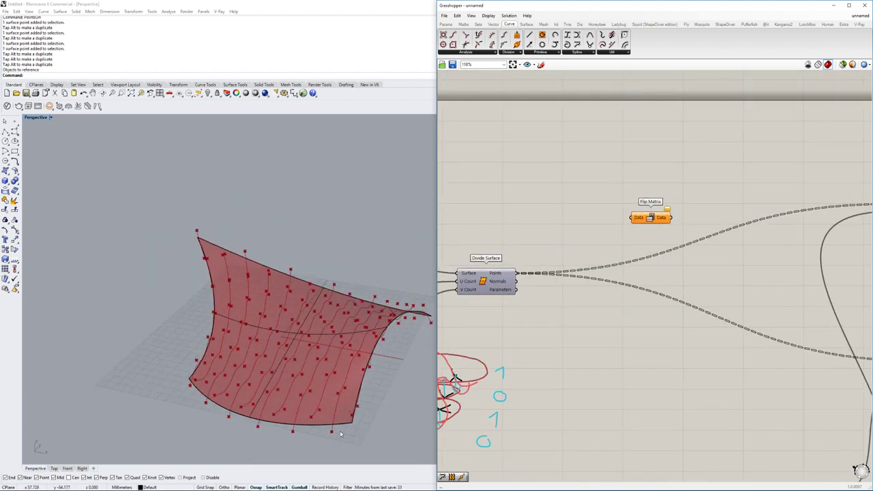
# Sketch black loops around the three columns of points in the weave drawing to show the flipped grouping.
pyautogui.moveTo(476, 409); pyautogui.dragTo(583, 336, button='right')
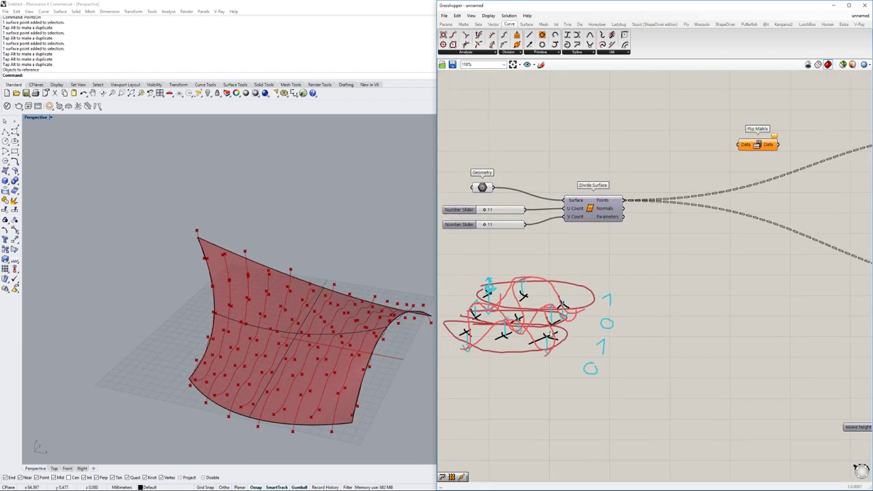
pyautogui.click(543, 65)
pyautogui.click(557, 76)
pyautogui.moveTo(563, 286); pyautogui.dragTo(528, 342)
pyautogui.moveTo(537, 276)
pyautogui.mouseDown()
pyautogui.moveTo(503, 316)
pyautogui.moveTo(491, 287)
pyautogui.mouseUp()
pyautogui.click(575, 77)
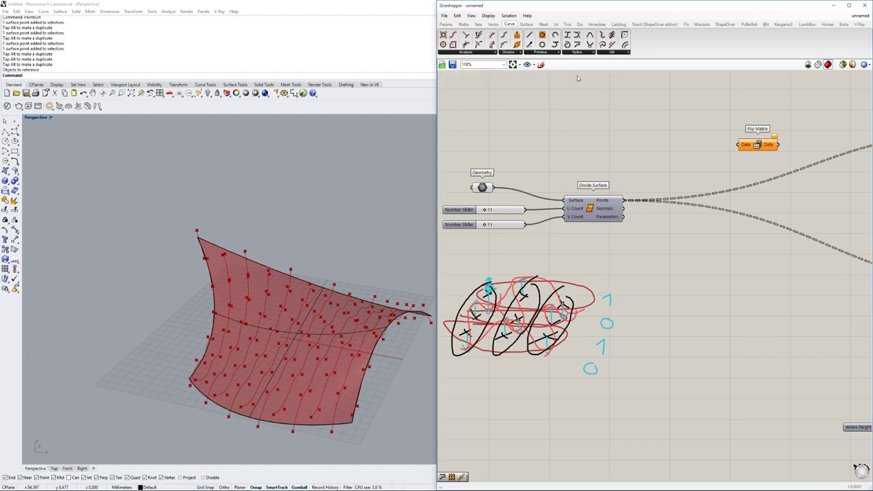
# Connect Divide Surface's Points output to the Flip Matrix input.
pyautogui.moveTo(659, 157); pyautogui.dragTo(580, 223, button='right')
pyautogui.moveTo(546, 267); pyautogui.dragTo(660, 211)
pyautogui.moveTo(663, 214); pyautogui.dragTo(539, 277, button='right')
pyautogui.scroll(2, 544, 279)
pyautogui.scroll(3, 544, 278)
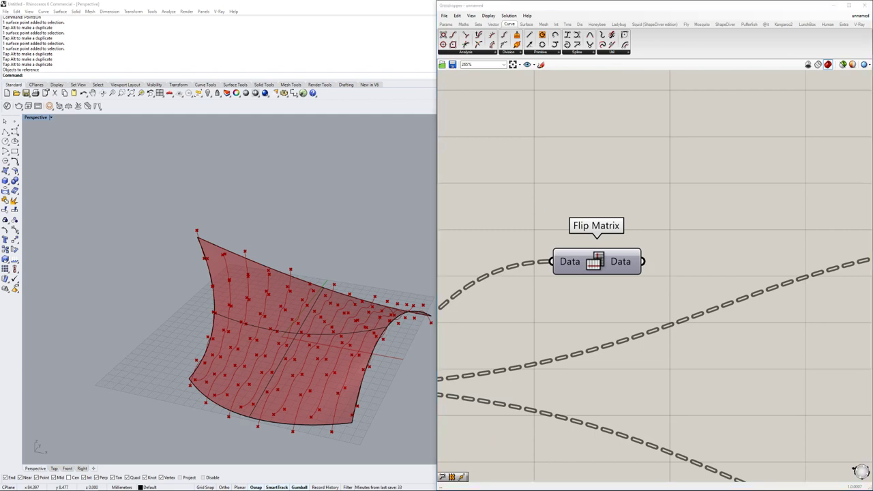
# Feed the Flip Matrix output into the upper cluster's Data input in place of the direct Points wire.
pyautogui.moveTo(684, 276); pyautogui.dragTo(594, 294, button='right')
pyautogui.scroll(-2, 594, 294)
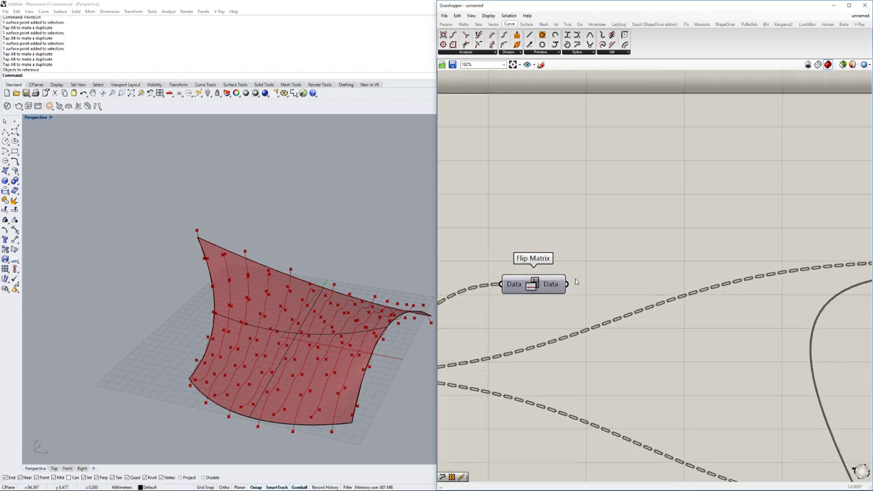
pyautogui.scroll(-3, 565, 285)
pyautogui.moveTo(564, 285); pyautogui.dragTo(759, 275)
pyautogui.click(768, 276)
# Copy a Nurbs Curve component beside the upper cluster, connect the first Weave output to its Vertices, and inspect the curves.
pyautogui.moveTo(767, 276); pyautogui.dragTo(613, 289, button='right')
pyautogui.doubleClick(721, 294)
pyautogui.click(720, 386)
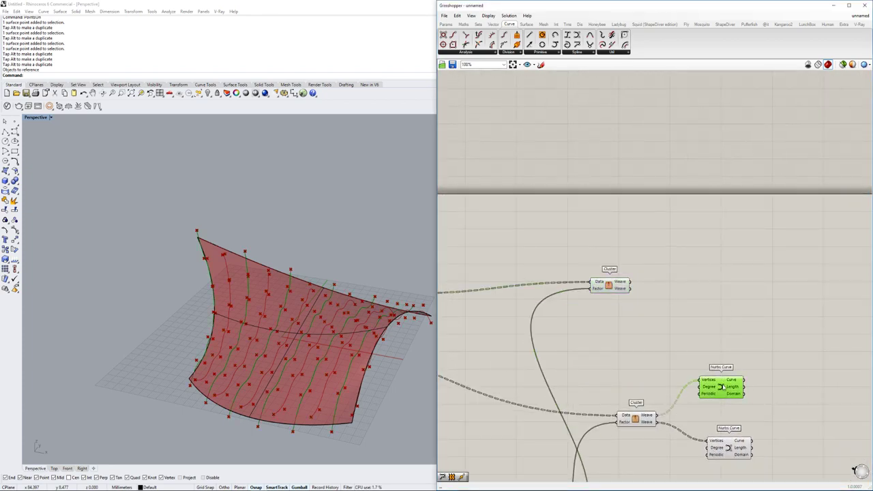
pyautogui.keyDown('alt'); pyautogui.moveTo(721, 386); pyautogui.dragTo(724, 303); pyautogui.keyUp('alt')
pyautogui.moveTo(631, 283); pyautogui.dragTo(706, 299)
pyautogui.moveTo(724, 305); pyautogui.dragTo(730, 283)
pyautogui.moveTo(300, 431); pyautogui.dragTo(327, 375, button='right')
pyautogui.scroll(5, 347, 393)
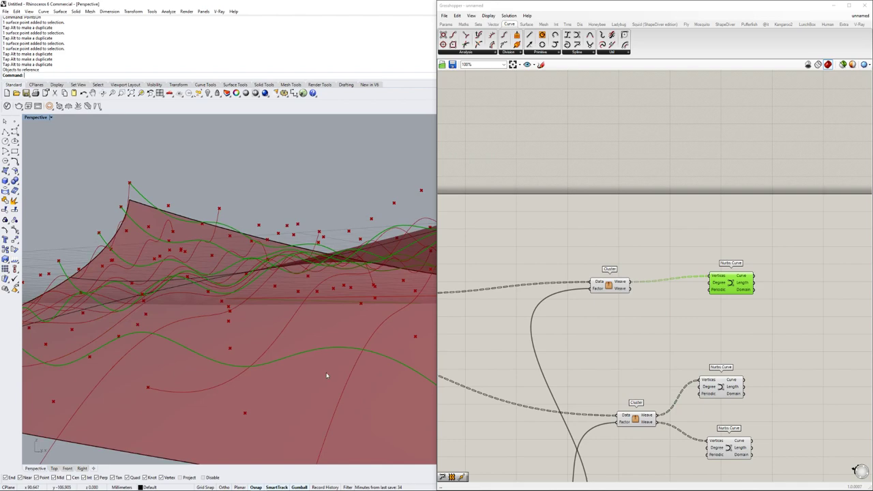
pyautogui.scroll(-2, 500, 331)
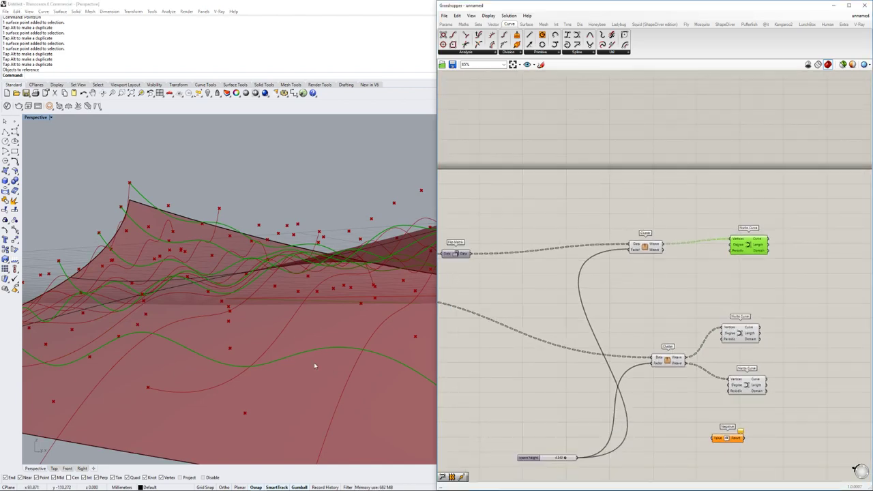
# Duplicate the upper Nurbs Curve, connect the cluster's second Weave output to its Vertices, and check the crossings up close.
pyautogui.moveTo(295, 372); pyautogui.dragTo(301, 352, button='right')
pyautogui.hotkey('ctrl', 'c')
pyautogui.hotkey('ctrl', 'v')
pyautogui.moveTo(746, 246); pyautogui.dragTo(755, 218)
pyautogui.hotkey('ctrl', 'c')
pyautogui.hotkey('ctrl', 'v')
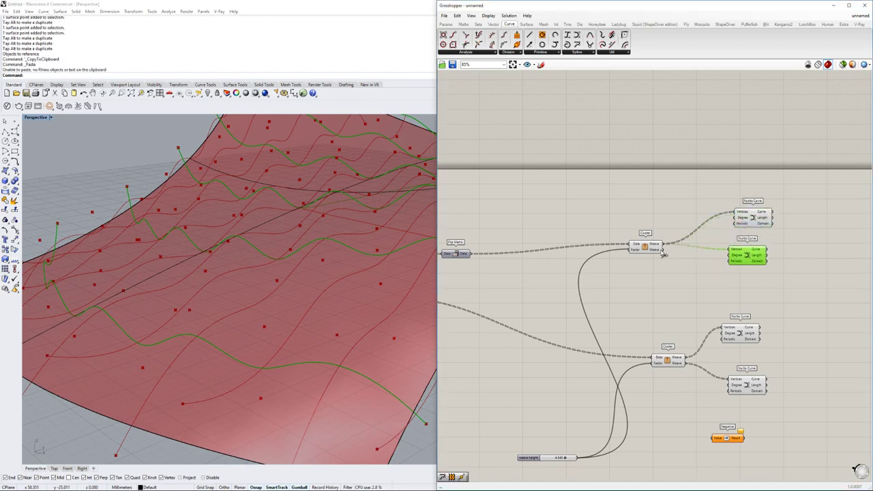
pyautogui.moveTo(729, 250); pyautogui.dragTo(734, 247)
pyautogui.moveTo(345, 375); pyautogui.dragTo(278, 297, button='right')
pyautogui.moveTo(205, 289); pyautogui.dragTo(251, 276, button='right')
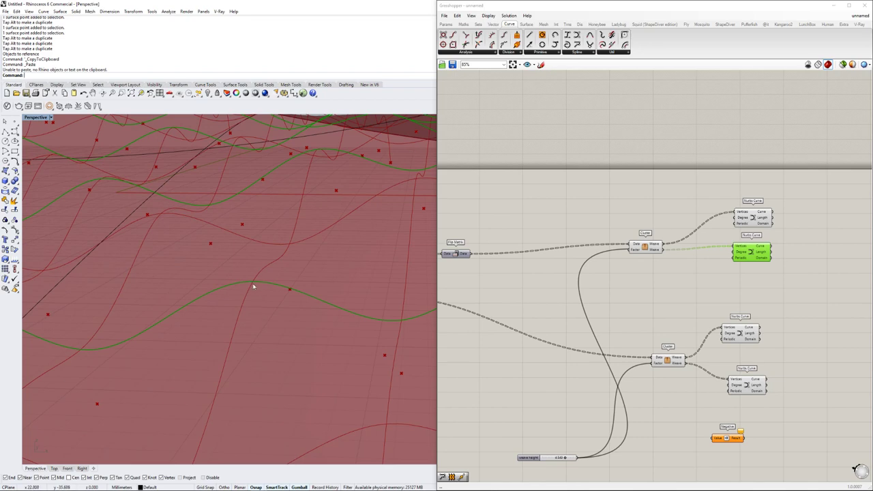
# Move the lower cluster and its Nurbs Curve components down to free space below the upper cluster.
pyautogui.moveTo(712, 238); pyautogui.dragTo(621, 260, button='right')
pyautogui.scroll(-2, 621, 259)
pyautogui.moveTo(704, 400); pyautogui.dragTo(579, 318)
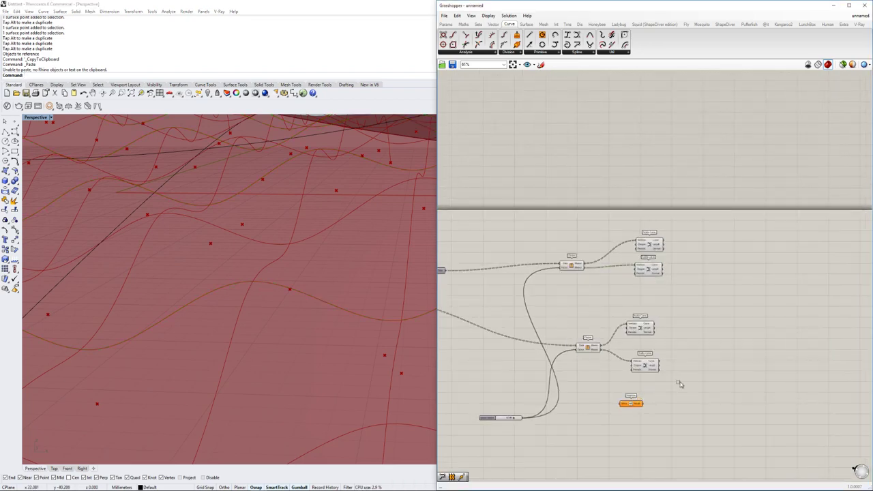
pyautogui.moveTo(588, 349); pyautogui.dragTo(600, 375)
# Explode the upper cluster back into its individual components.
pyautogui.click(575, 298)
pyautogui.scroll(4, 571, 272)
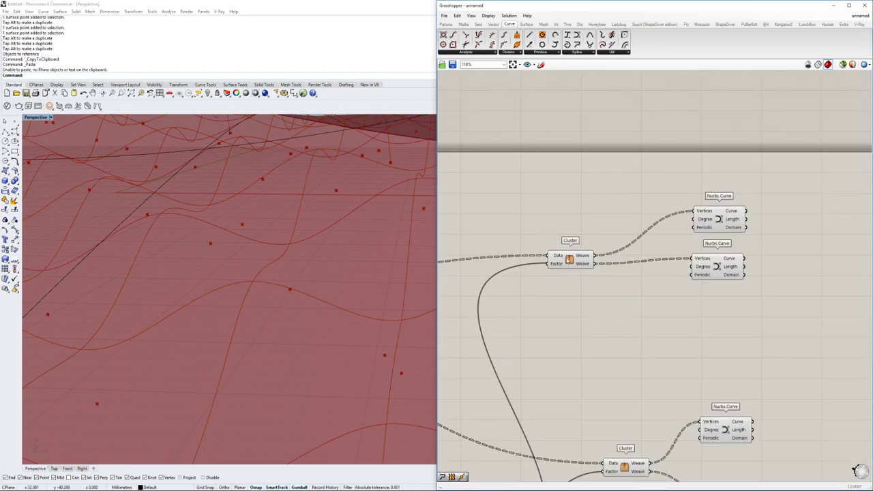
pyautogui.rightClick(568, 259)
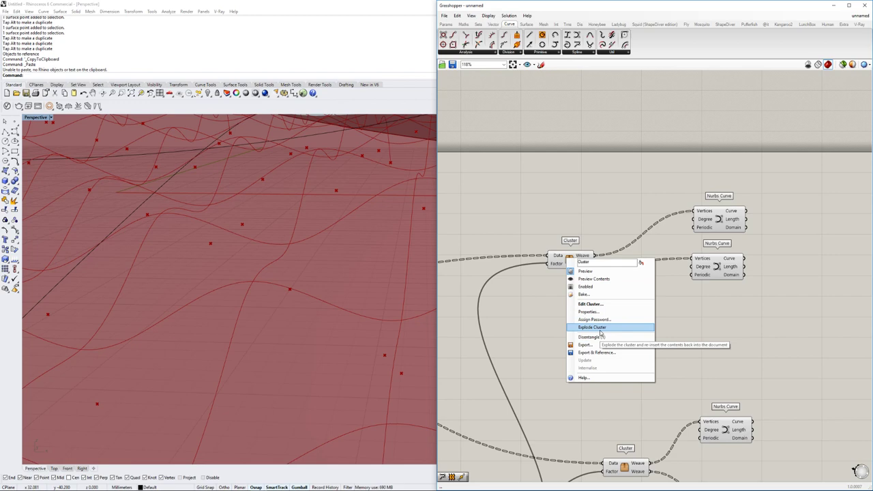
pyautogui.click(600, 327)
# Swap the List A and List B wires running from the two later Dispatch components to their Point parameters.
pyautogui.scroll(-2, 653, 294)
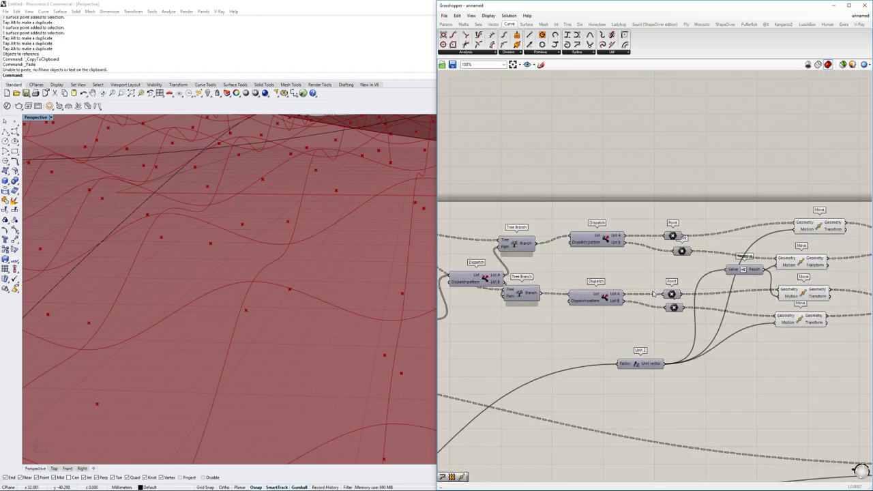
pyautogui.moveTo(652, 293); pyautogui.dragTo(594, 313, button='right')
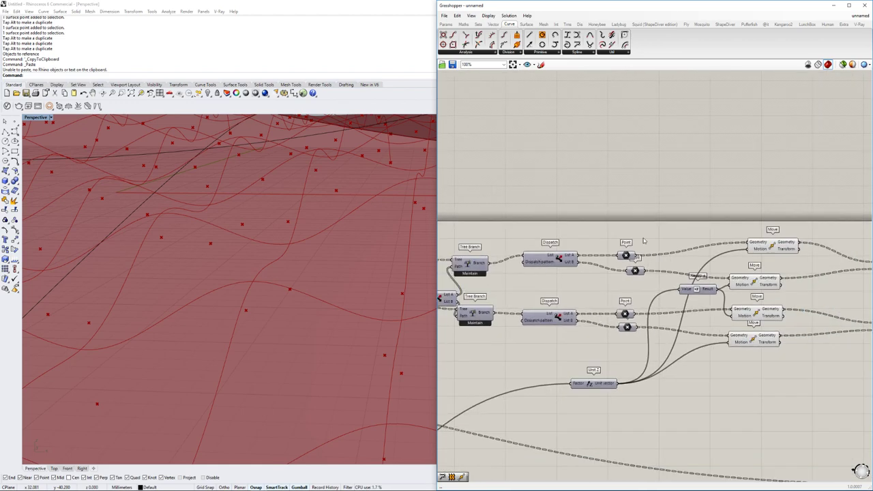
pyautogui.scroll(2, 564, 308)
pyautogui.moveTo(604, 311); pyautogui.dragTo(568, 321, button='right')
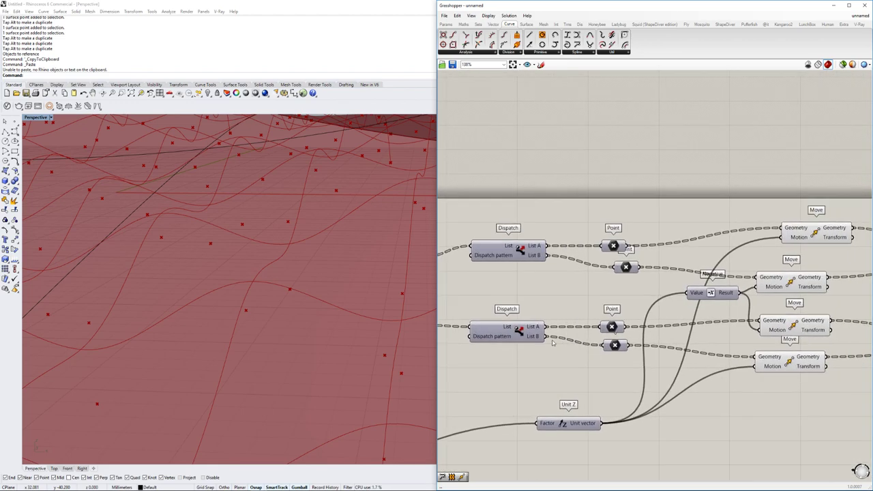
pyautogui.moveTo(545, 338)
pyautogui.mouseDown()
pyautogui.moveTo(601, 327)
pyautogui.moveTo(545, 325)
pyautogui.mouseUp()
pyautogui.moveTo(546, 256); pyautogui.dragTo(602, 247)
pyautogui.moveTo(548, 246); pyautogui.dragTo(615, 268)
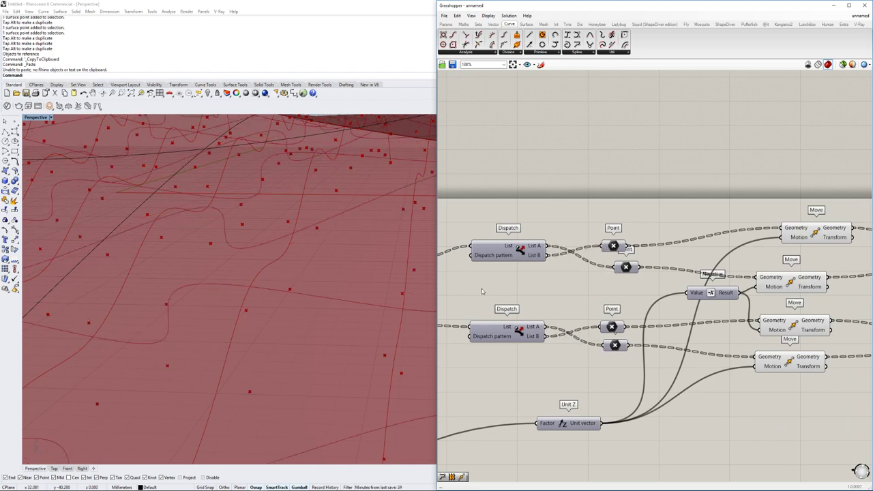
# Swap the Move geometry wires between inputs 0 and 1 on both Weave components of the exploded chain.
pyautogui.scroll(-3, 378, 302)
pyautogui.moveTo(714, 293); pyautogui.dragTo(548, 292, button='right')
pyautogui.scroll(-2, 547, 292)
pyautogui.scroll(2, 659, 275)
pyautogui.moveTo(590, 289); pyautogui.dragTo(719, 267)
pyautogui.moveTo(718, 275); pyautogui.dragTo(615, 239)
pyautogui.moveTo(643, 289); pyautogui.dragTo(631, 296, button='right')
pyautogui.moveTo(584, 340); pyautogui.dragTo(579, 375)
# Check the corrected weave, and combine the exploded components, including the Data parameter, into a cluster again.
pyautogui.moveTo(424, 366); pyautogui.dragTo(339, 350, button='right')
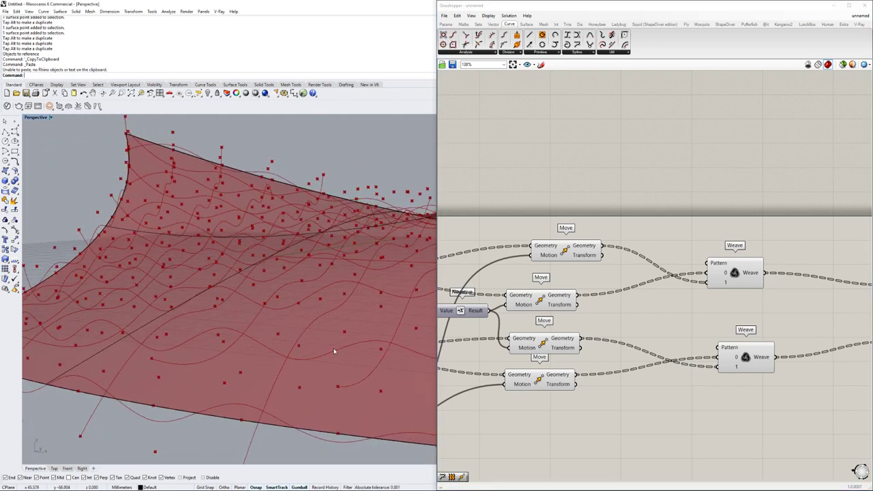
pyautogui.scroll(-6, 678, 228)
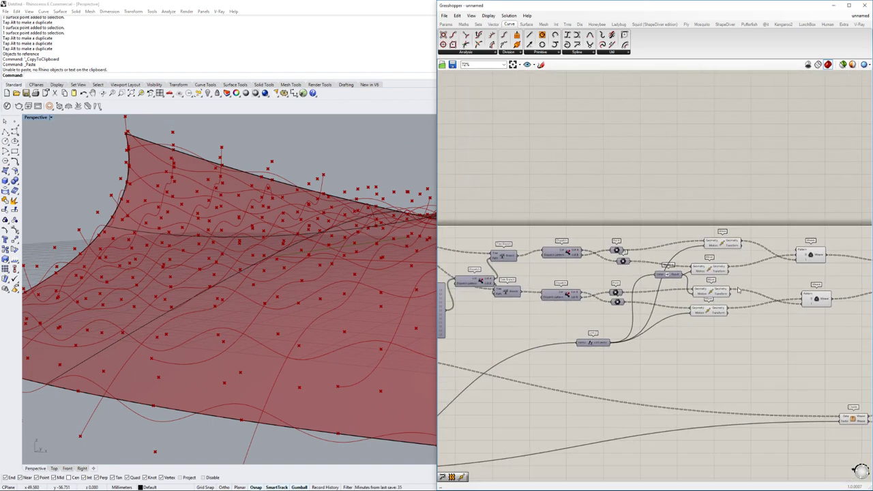
pyautogui.moveTo(692, 214); pyautogui.dragTo(564, 329)
pyautogui.keyDown('shift'); pyautogui.moveTo(819, 236); pyautogui.dragTo(708, 310); pyautogui.keyUp('shift')
pyautogui.middleClick(753, 272)
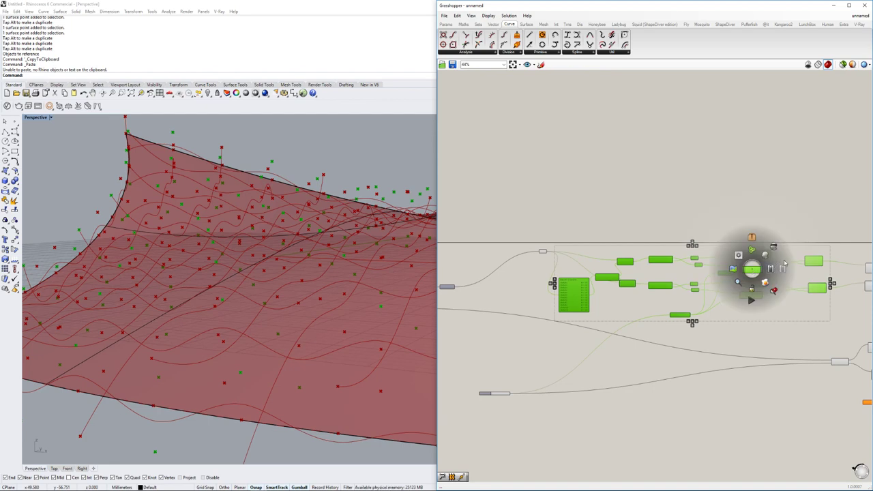
pyautogui.click(569, 268)
pyautogui.moveTo(836, 217); pyautogui.dragTo(525, 331)
pyautogui.middleClick(579, 305)
pyautogui.click(579, 271)
# Bring the lower cluster under the upper one and move the four Nurbs Curve components beside their clusters.
pyautogui.moveTo(771, 323); pyautogui.dragTo(674, 317, button='right')
pyautogui.scroll(2, 746, 357)
pyautogui.scroll(-2, 743, 360)
pyautogui.moveTo(740, 360); pyautogui.dragTo(588, 334)
pyautogui.moveTo(822, 236); pyautogui.dragTo(724, 385)
pyautogui.moveTo(775, 343); pyautogui.dragTo(635, 329)
pyautogui.scroll(3, 594, 337)
pyautogui.scroll(1, 595, 337)
pyautogui.moveTo(594, 337); pyautogui.dragTo(694, 324, button='right')
pyautogui.scroll(-1, 694, 324)
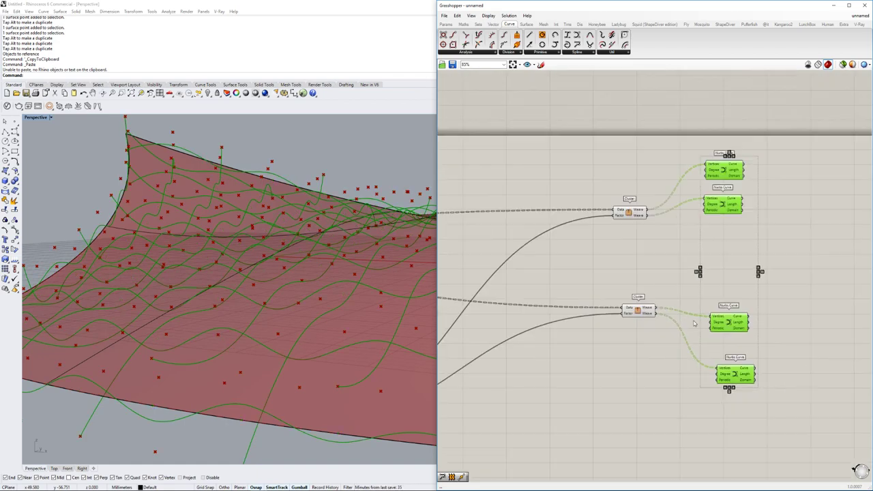
# Disable the preview of both clusters and view the woven curves on the surface.
pyautogui.moveTo(373, 384); pyautogui.dragTo(314, 347, button='right')
pyautogui.scroll(-3, 750, 300)
pyautogui.scroll(3, 694, 281)
pyautogui.moveTo(693, 281); pyautogui.dragTo(662, 281, button='right')
pyautogui.moveTo(707, 195); pyautogui.dragTo(634, 350)
pyautogui.middleClick(676, 334)
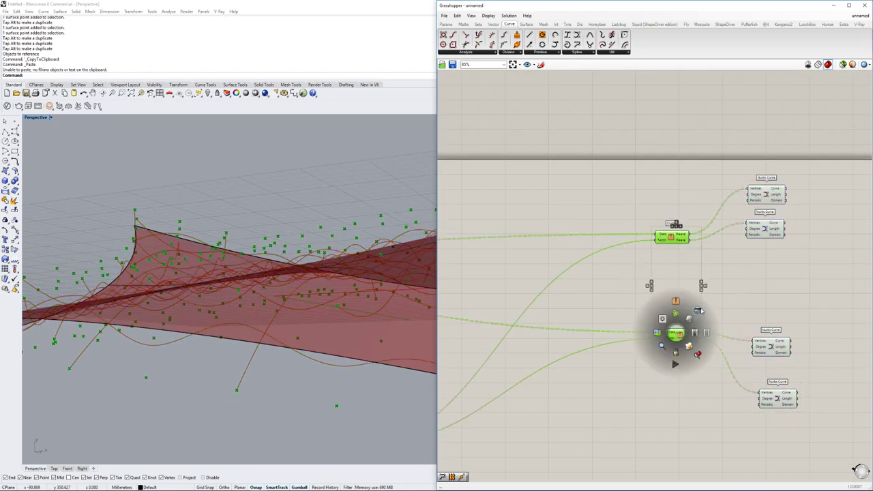
pyautogui.click(698, 311)
pyautogui.moveTo(341, 293); pyautogui.dragTo(295, 335, button='right')
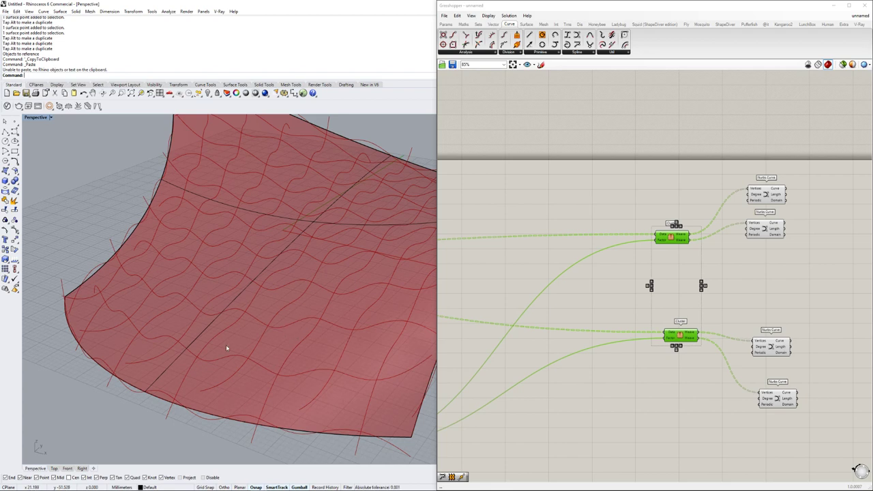
# Select the topmost Nurbs Curve component and examine its curves within the weave on the surface.
pyautogui.moveTo(789, 196); pyautogui.dragTo(690, 208, button='right')
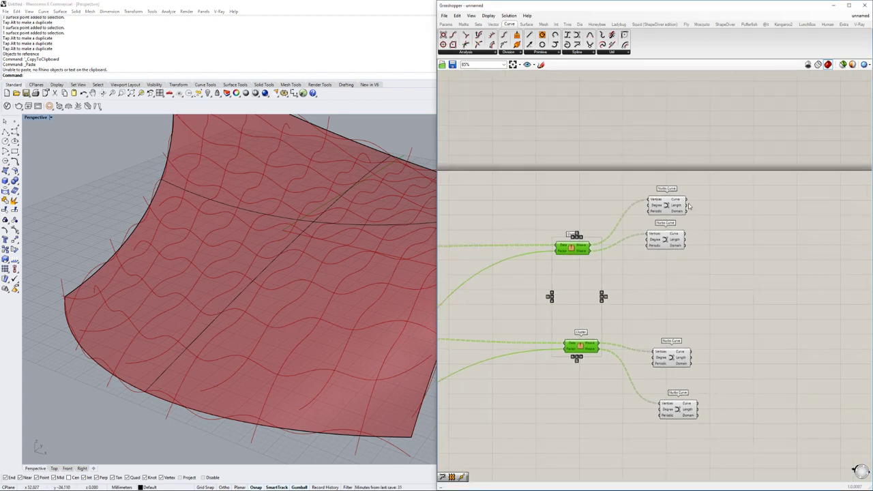
pyautogui.scroll(4, 692, 208)
pyautogui.click(670, 212)
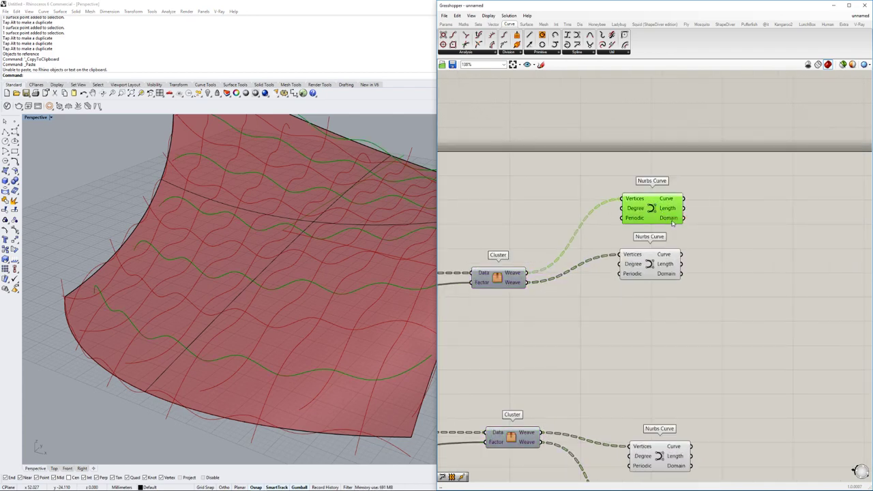
pyautogui.moveTo(343, 302); pyautogui.dragTo(301, 319, button='right')
pyautogui.moveTo(650, 288); pyautogui.dragTo(628, 299, button='right')
pyautogui.scroll(-3, 628, 298)
pyautogui.moveTo(297, 317); pyautogui.dragTo(277, 353, button='right')
# Add an Extrude component beside the upper pair of Nurbs Curve components.
pyautogui.doubleClick(701, 255)
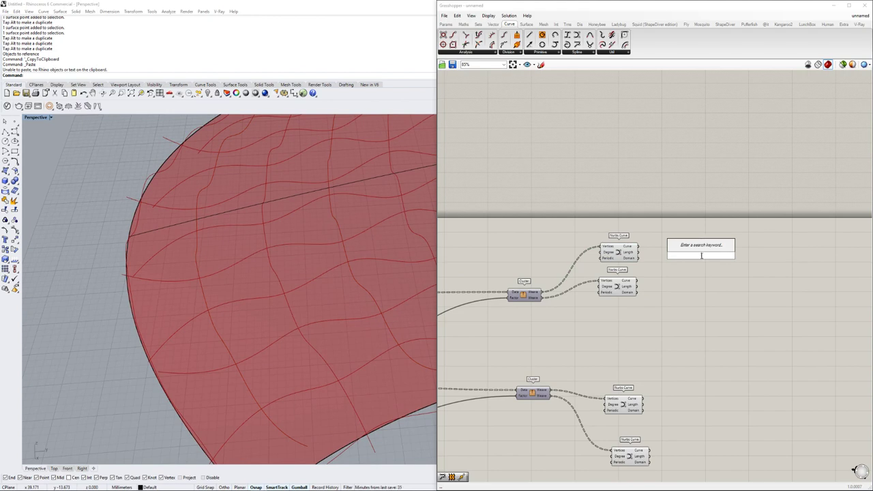
pyautogui.click(659, 240)
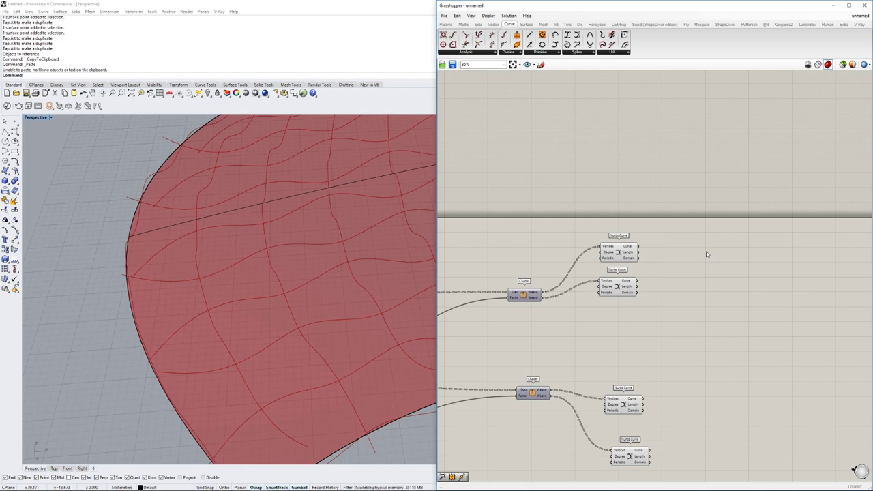
pyautogui.scroll(4, 707, 255)
pyautogui.scroll(-3, 665, 260)
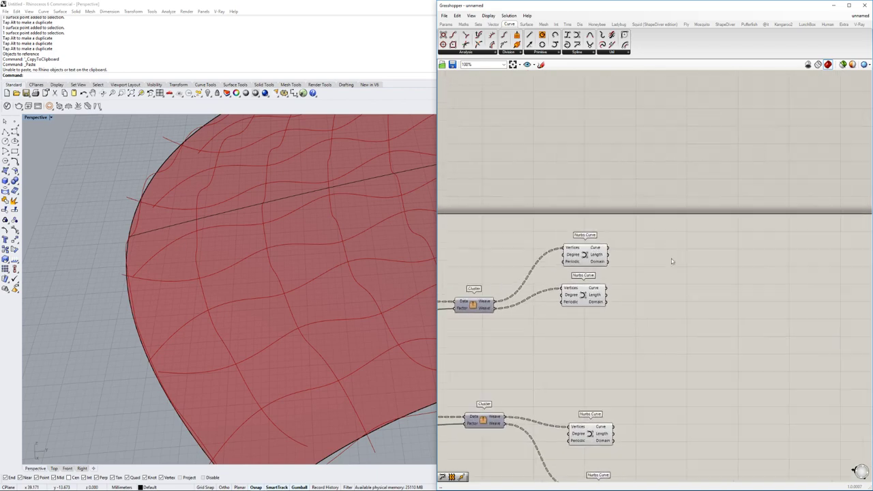
pyautogui.doubleClick(687, 252)
pyautogui.write('extrude')
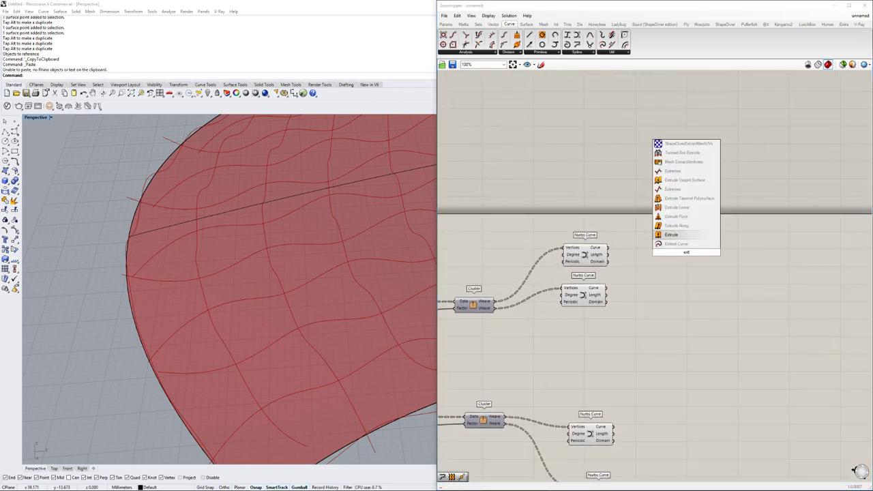
pyautogui.press('Return')
pyautogui.moveTo(686, 254); pyautogui.dragTo(713, 245)
# Add a Unit Z vector driven by a 10.0 number slider and connect it to the Extrude direction.
pyautogui.doubleClick(577, 194)
pyautogui.write('unit z')
pyautogui.press('Return')
pyautogui.moveTo(448, 209); pyautogui.dragTo(552, 208, button='right')
pyautogui.doubleClick(553, 209)
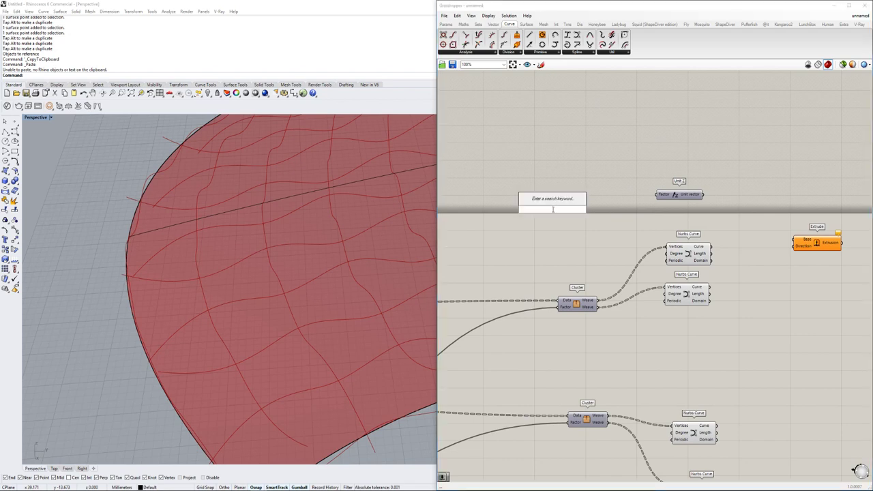
pyautogui.write('1.0')
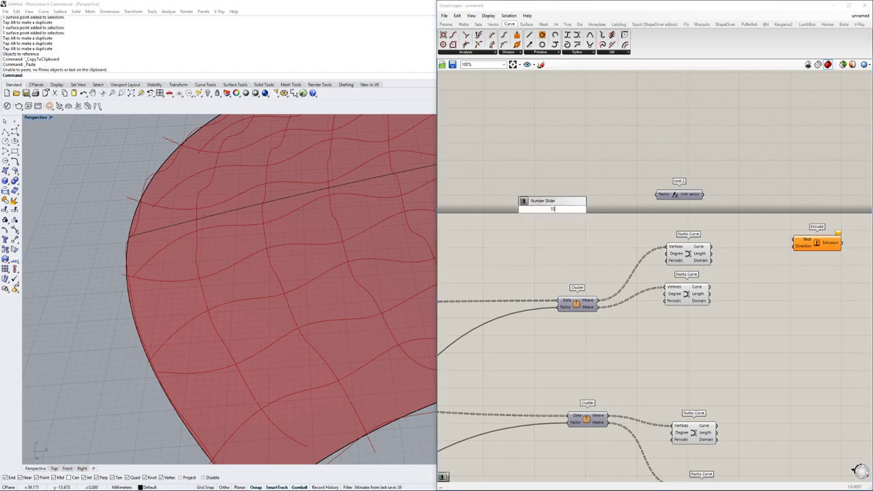
pyautogui.press('Return')
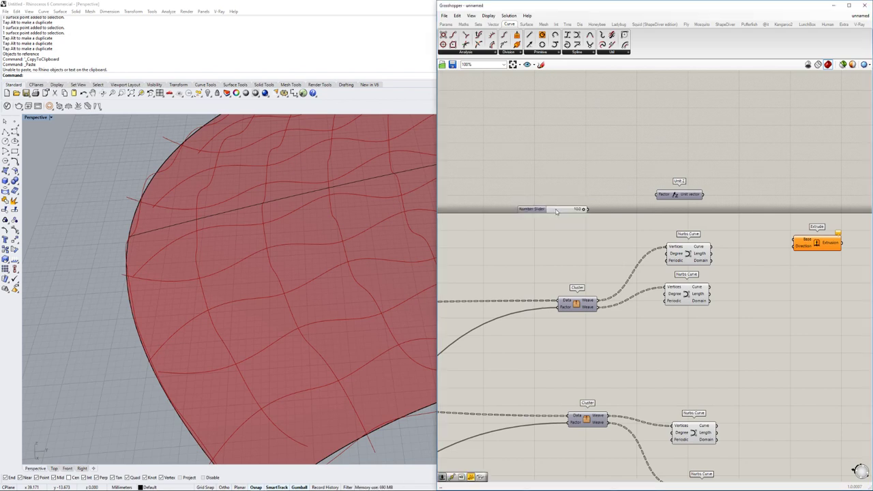
pyautogui.moveTo(660, 202); pyautogui.dragTo(629, 205, button='right')
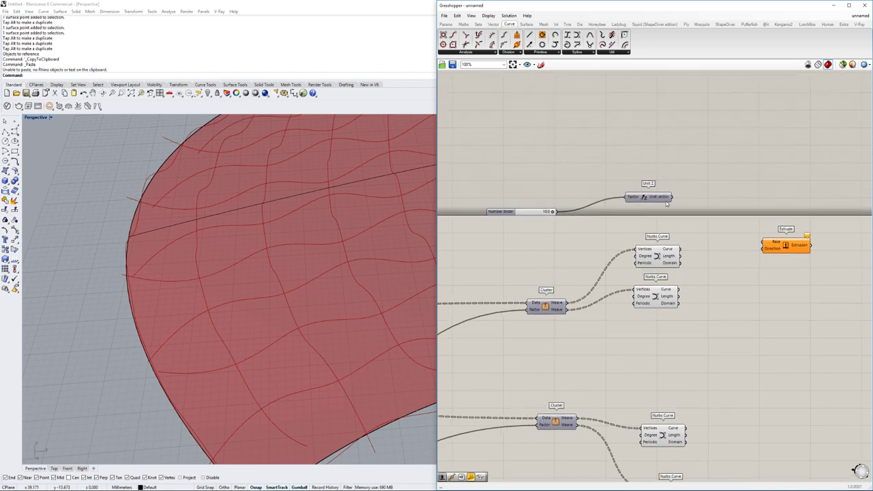
pyautogui.moveTo(675, 200); pyautogui.dragTo(764, 247)
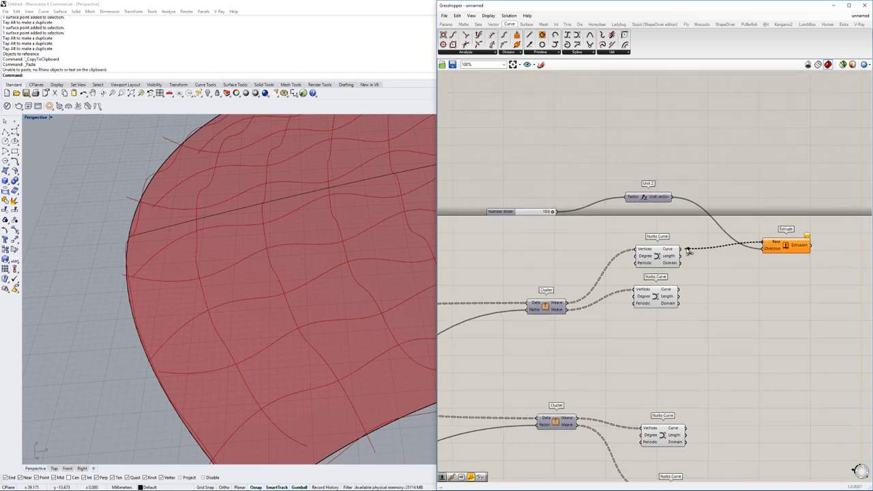
# Connect the first Nurbs Curve to the Extrude base, and duplicate the Extrude for the other three Nurbs Curves.
pyautogui.moveTo(689, 251); pyautogui.dragTo(680, 250)
pyautogui.moveTo(797, 271); pyautogui.dragTo(736, 236, button='right')
pyautogui.keyDown('alt'); pyautogui.moveTo(732, 214); pyautogui.dragTo(700, 415); pyautogui.keyUp('alt')
pyautogui.scroll(-2, 716, 261)
pyautogui.click(641, 421)
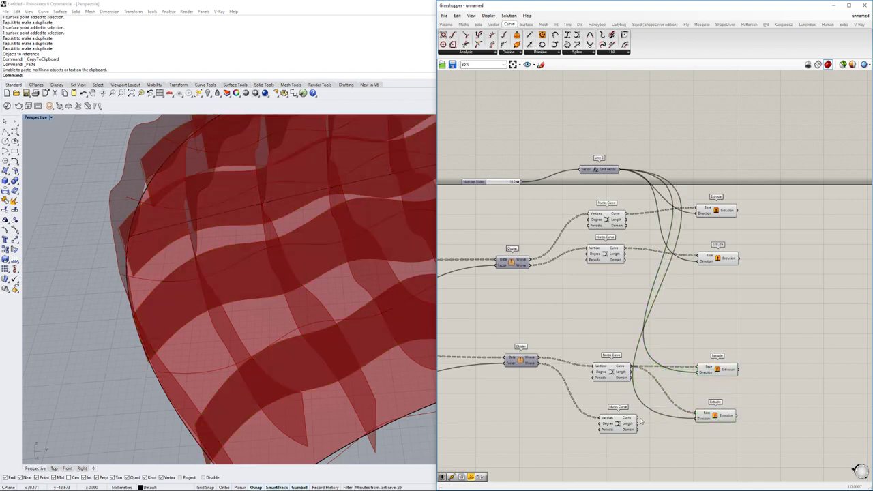
# Lower the extrusion height slider to 0.4, raise it slightly again, and check the ribbons on the surface.
pyautogui.moveTo(409, 382); pyautogui.dragTo(402, 327, button='right')
pyautogui.scroll(5, 521, 199)
pyautogui.moveTo(516, 195); pyautogui.dragTo(447, 196)
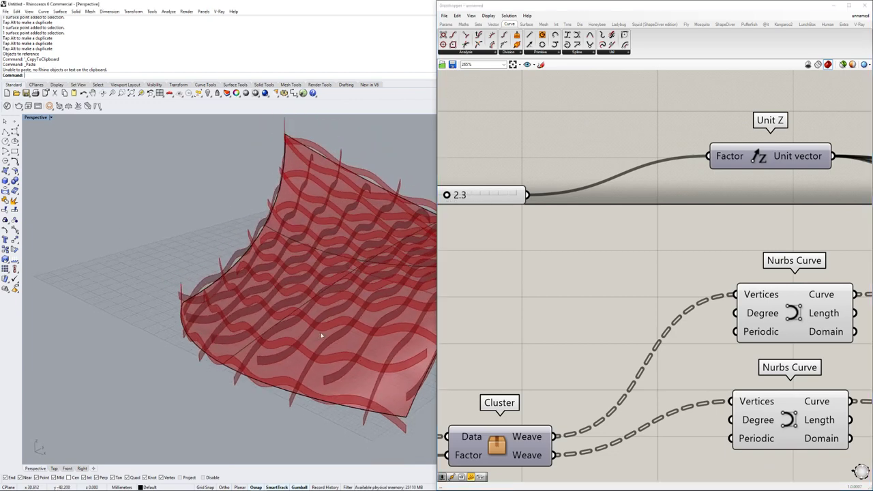
pyautogui.scroll(5, 321, 334)
pyautogui.moveTo(324, 346); pyautogui.dragTo(389, 329, button='right')
pyautogui.scroll(-2, 658, 308)
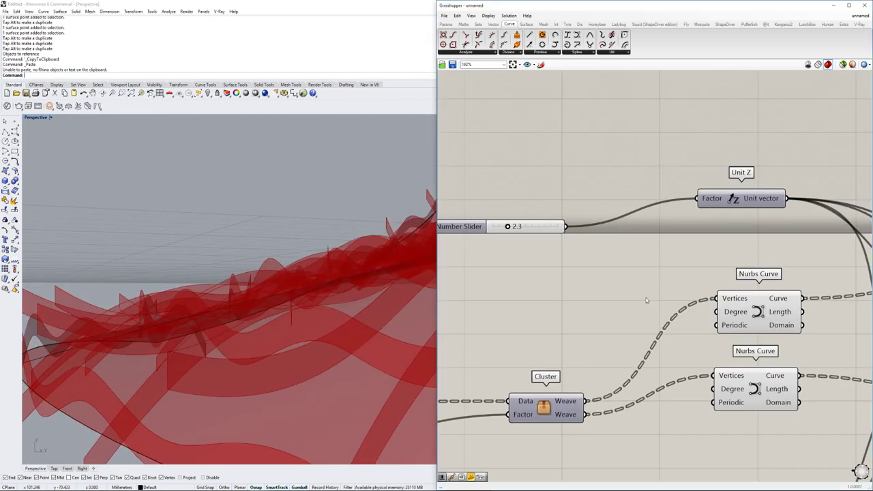
pyautogui.scroll(2, 554, 247)
pyautogui.moveTo(521, 242); pyautogui.dragTo(501, 243)
pyautogui.moveTo(321, 328); pyautogui.dragTo(402, 290, button='right')
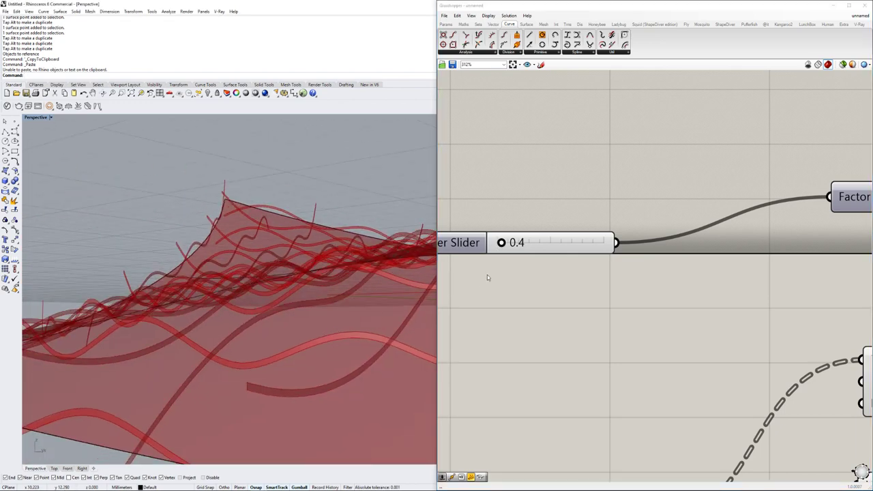
pyautogui.moveTo(502, 247); pyautogui.dragTo(511, 243)
pyautogui.moveTo(354, 293); pyautogui.dragTo(334, 372, button='right')
# Disable the preview of the four Nurbs Curve components.
pyautogui.moveTo(712, 282); pyautogui.dragTo(491, 266, button='right')
pyautogui.scroll(-6, 593, 248)
pyautogui.moveTo(643, 303); pyautogui.dragTo(610, 268, button='right')
pyautogui.moveTo(609, 243); pyautogui.dragTo(501, 468)
pyautogui.middleClick(569, 405)
pyautogui.click(587, 382)
# Add an Offset Surface component beside the first Extrude component.
pyautogui.scroll(4, 697, 362)
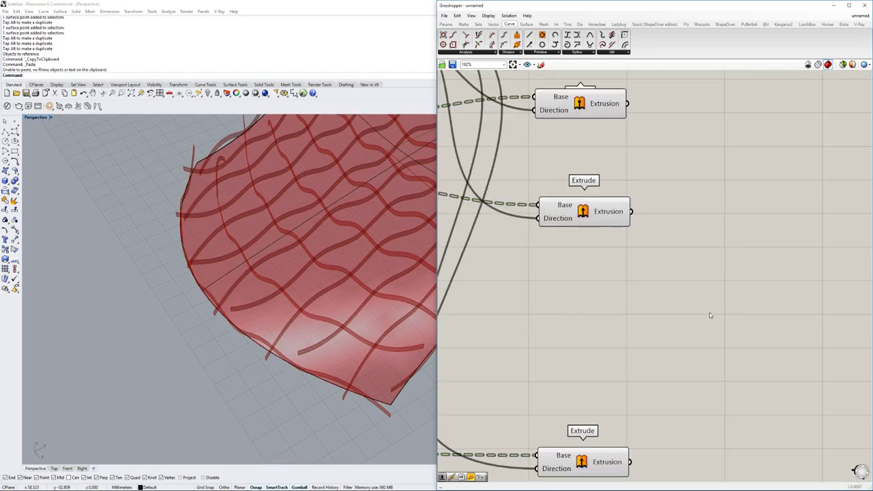
pyautogui.doubleClick(703, 274)
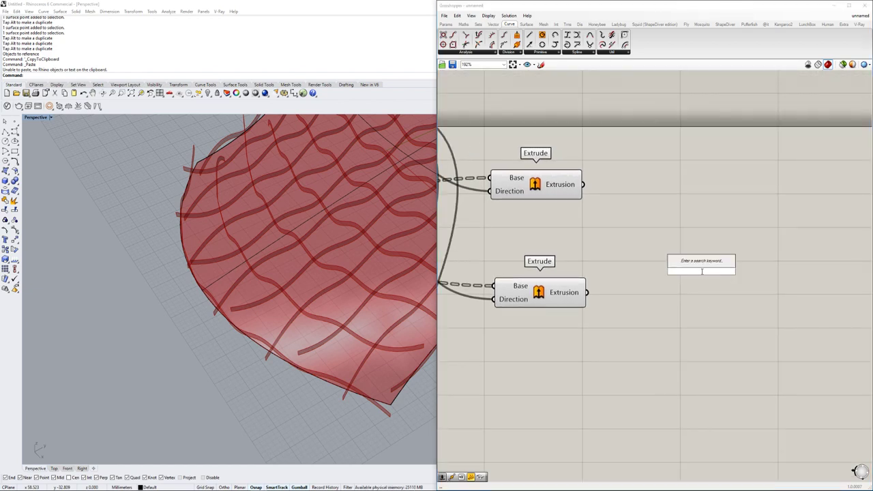
pyautogui.write('offset')
pyautogui.press('Up')
pyautogui.press('Return')
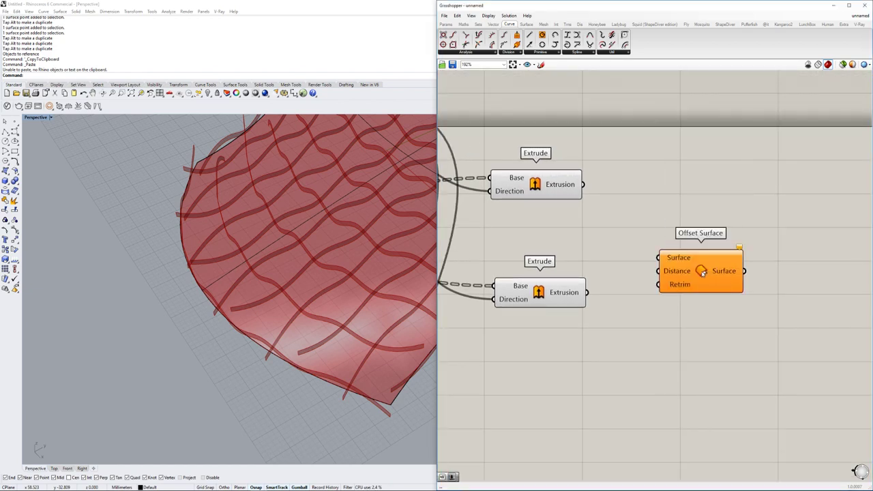
pyautogui.moveTo(702, 273); pyautogui.dragTo(727, 204)
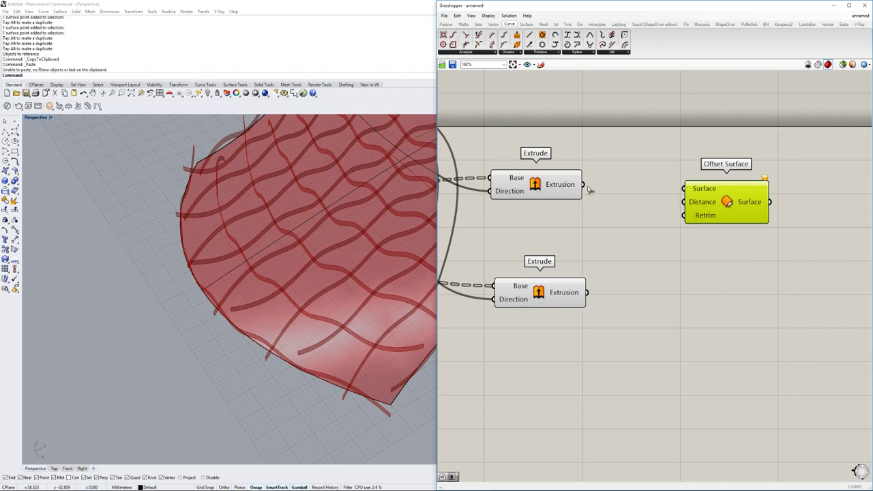
# Place the Offset Surface component slightly above the first Extrude's level and view the ribbons up close.
pyautogui.scroll(-5, 659, 225)
pyautogui.scroll(2, 727, 199)
pyautogui.moveTo(727, 199); pyautogui.dragTo(723, 190)
pyautogui.rightClick(722, 190)
pyautogui.scroll(5, 287, 331)
pyautogui.moveTo(295, 334); pyautogui.dragTo(340, 317, button='right')
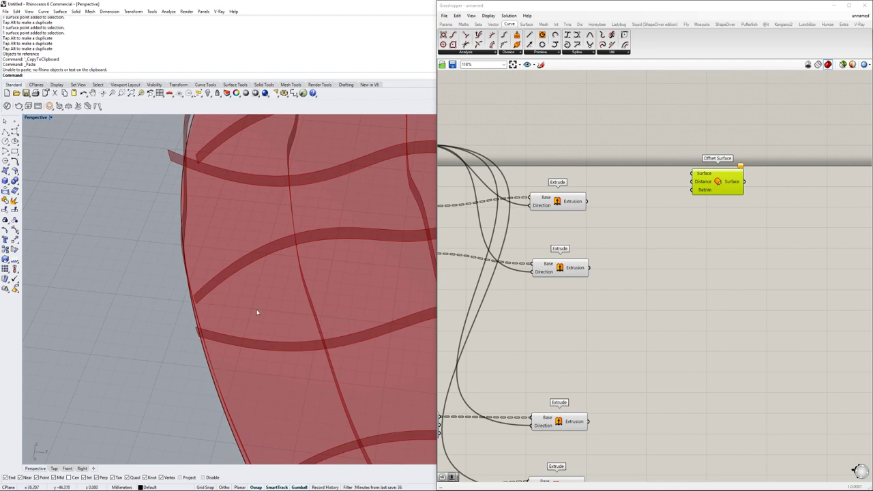
pyautogui.moveTo(721, 175); pyautogui.dragTo(692, 205, button='right')
pyautogui.moveTo(692, 213); pyautogui.dragTo(707, 203)
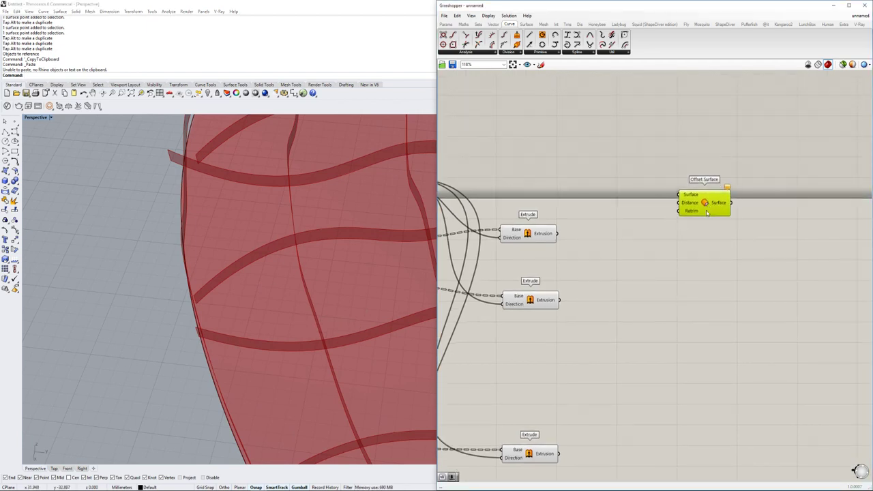
pyautogui.moveTo(708, 209); pyautogui.dragTo(716, 202, button='right')
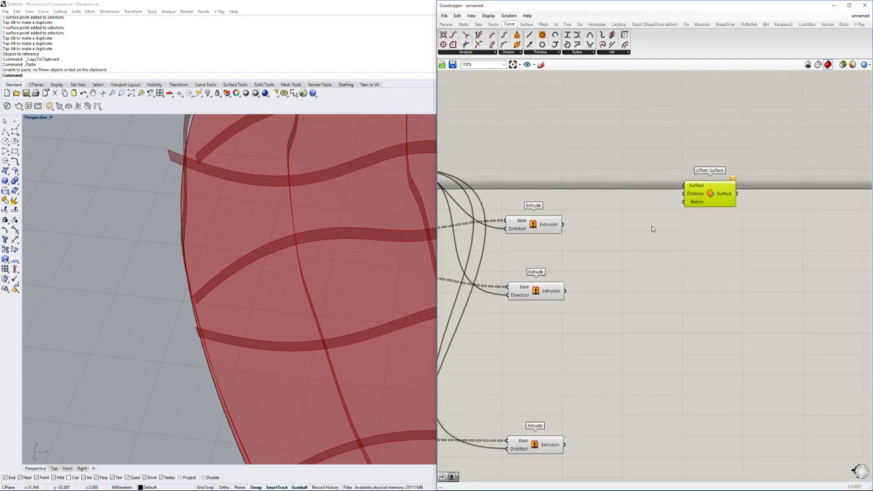
# Duplicate the Offset Surface component directly below the original.
pyautogui.scroll(-3, 714, 198)
pyautogui.scroll(2, 681, 206)
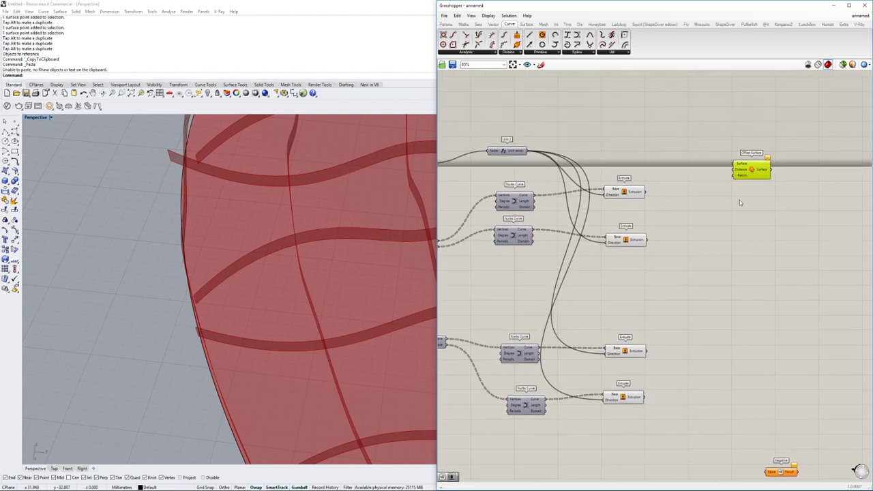
pyautogui.keyDown('alt'); pyautogui.moveTo(758, 177); pyautogui.dragTo(756, 211); pyautogui.keyUp('alt')
pyautogui.moveTo(793, 135); pyautogui.dragTo(735, 225)
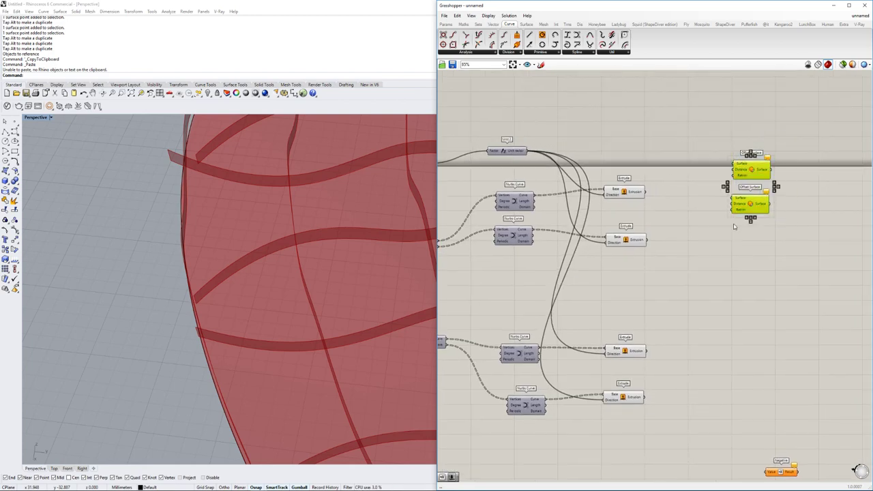
pyautogui.scroll(2, 734, 226)
pyautogui.moveTo(792, 135); pyautogui.dragTo(749, 213)
pyautogui.click(738, 232)
pyautogui.click(784, 235)
pyautogui.moveTo(785, 234); pyautogui.dragTo(755, 218, button='right')
# Copy the Offset Surface pair three times and stack the copies below, giving one pair per Extrude.
pyautogui.moveTo(782, 117); pyautogui.dragTo(671, 232)
pyautogui.hotkey('ctrl', 'c')
pyautogui.hotkey('ctrl', 'v')
pyautogui.moveTo(727, 207); pyautogui.dragTo(724, 298)
pyautogui.moveTo(724, 300); pyautogui.dragTo(682, 204, button='right')
pyautogui.hotkey('ctrl', 'c')
pyautogui.hotkey('ctrl', 'v')
pyautogui.moveTo(682, 204); pyautogui.dragTo(676, 335)
pyautogui.moveTo(677, 336); pyautogui.dragTo(681, 273, button='right')
pyautogui.hotkey('ctrl', 'c')
pyautogui.hotkey('ctrl', 'v')
pyautogui.moveTo(680, 275); pyautogui.dragTo(676, 362)
# Connect the first Extrude's extrusion to the Surface inputs of the top two Offset Surface components.
pyautogui.scroll(-2, 676, 362)
pyautogui.click(617, 252)
pyautogui.moveTo(618, 252); pyautogui.dragTo(635, 331, button='right')
pyautogui.scroll(1, 601, 245)
pyautogui.moveTo(672, 155); pyautogui.dragTo(579, 178)
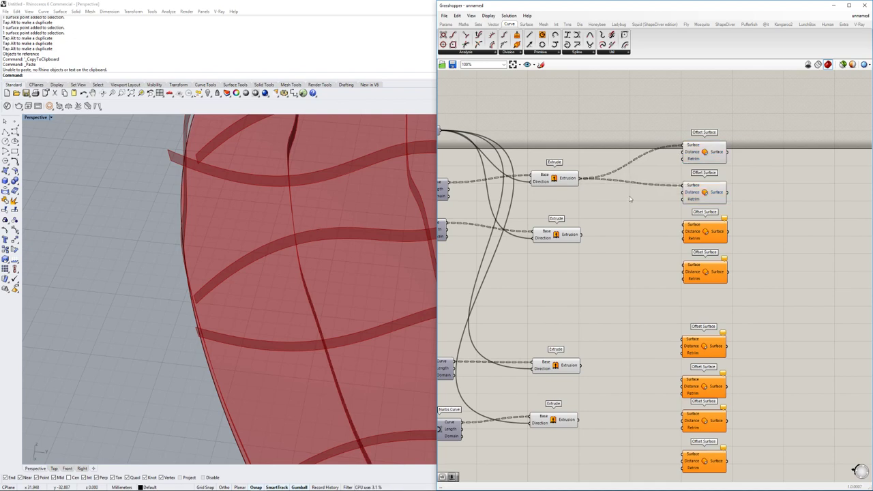
# Add a Brep Edges component and feed it from the first Offset Surface.
pyautogui.moveTo(825, 162); pyautogui.dragTo(702, 196, button='right')
pyautogui.doubleClick(701, 196)
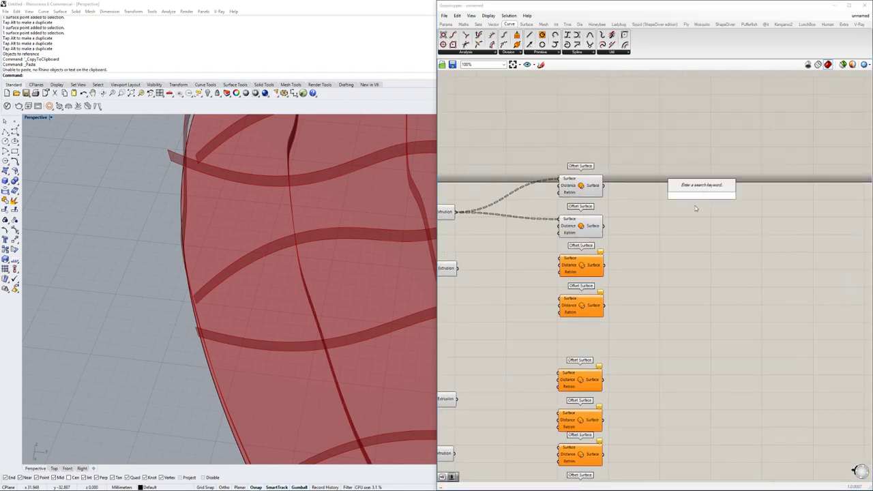
pyautogui.click(696, 208)
pyautogui.doubleClick(681, 219)
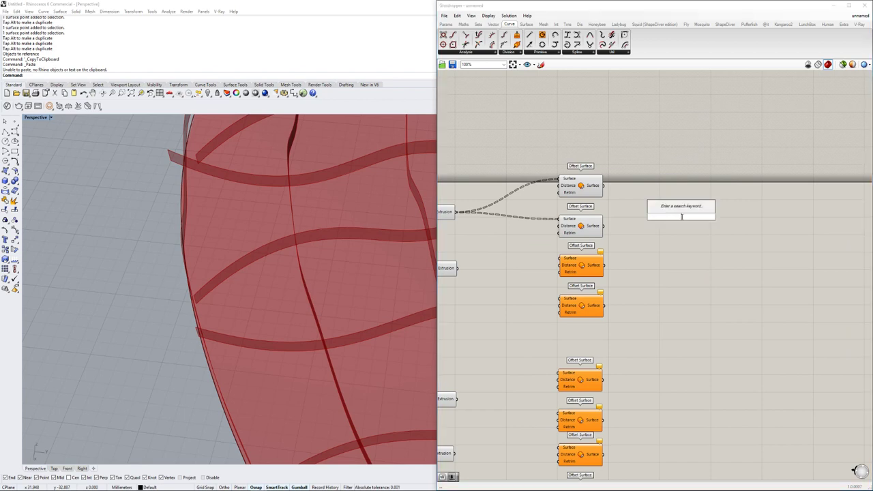
pyautogui.write('edge')
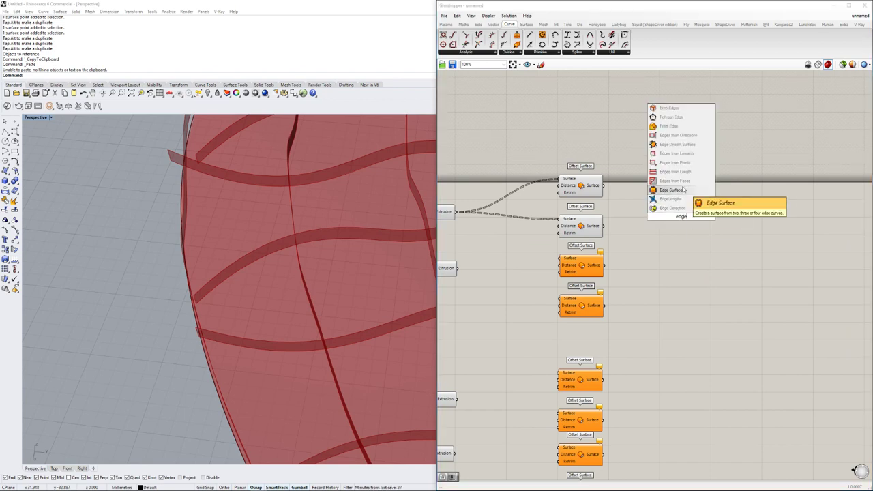
pyautogui.click(668, 107)
pyautogui.scroll(2, 629, 189)
pyautogui.moveTo(661, 214); pyautogui.dragTo(690, 201)
pyautogui.scroll(-3, 293, 254)
# Add a number slider with the value 2.00 above the first Extrude component for the offset distance.
pyautogui.moveTo(293, 254); pyautogui.dragTo(322, 286, button='right')
pyautogui.moveTo(601, 227); pyautogui.dragTo(740, 261, button='right')
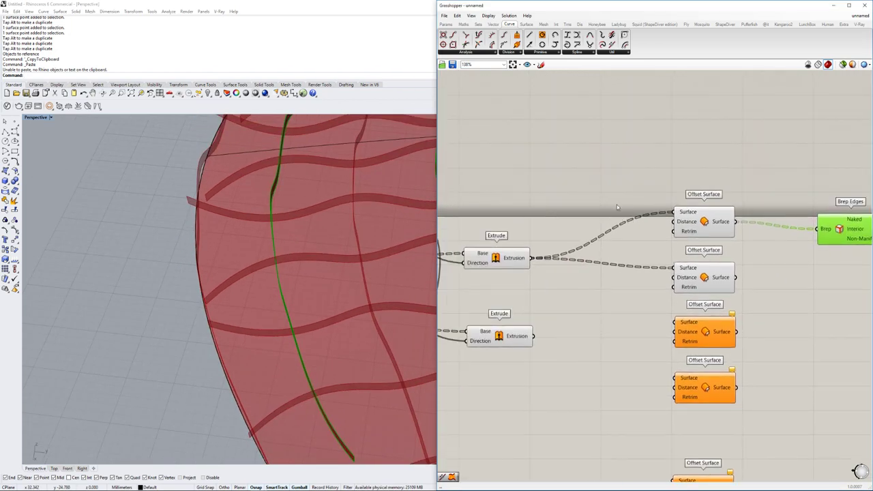
pyautogui.scroll(-3, 288, 240)
pyautogui.moveTo(288, 240); pyautogui.dragTo(269, 239, button='right')
pyautogui.moveTo(595, 213); pyautogui.dragTo(596, 254, button='right')
pyautogui.doubleClick(567, 214)
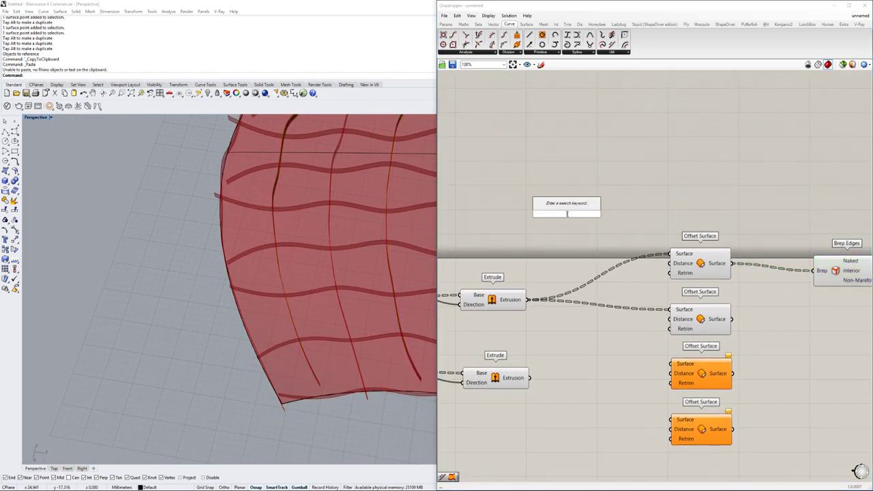
pyautogui.write('2.00')
pyautogui.press('Return')
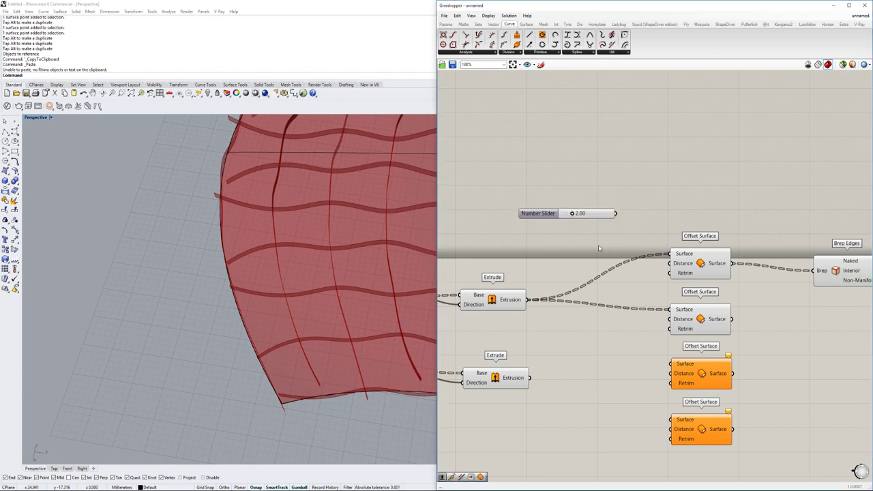
# Add a Negative component fed by the 2.00 slider and connect its result to the second Offset Surface's distance.
pyautogui.doubleClick(585, 245)
pyautogui.write('neg')
pyautogui.press('Return')
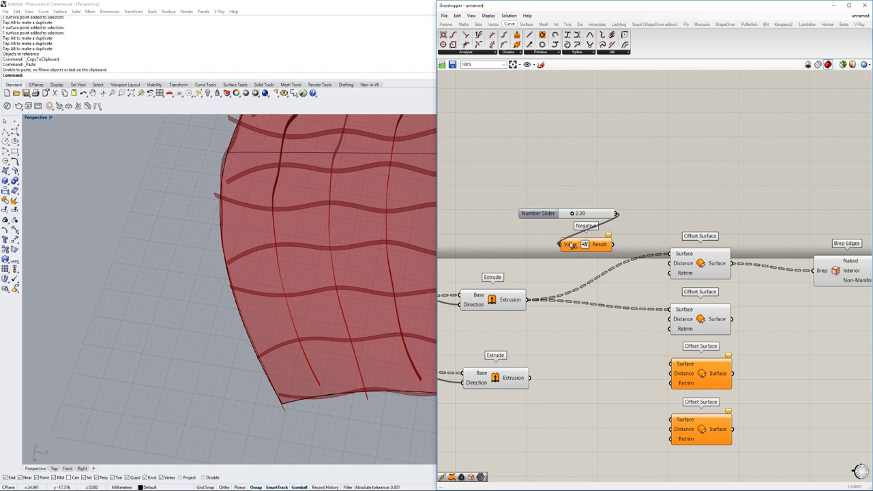
pyautogui.moveTo(663, 316); pyautogui.dragTo(668, 318)
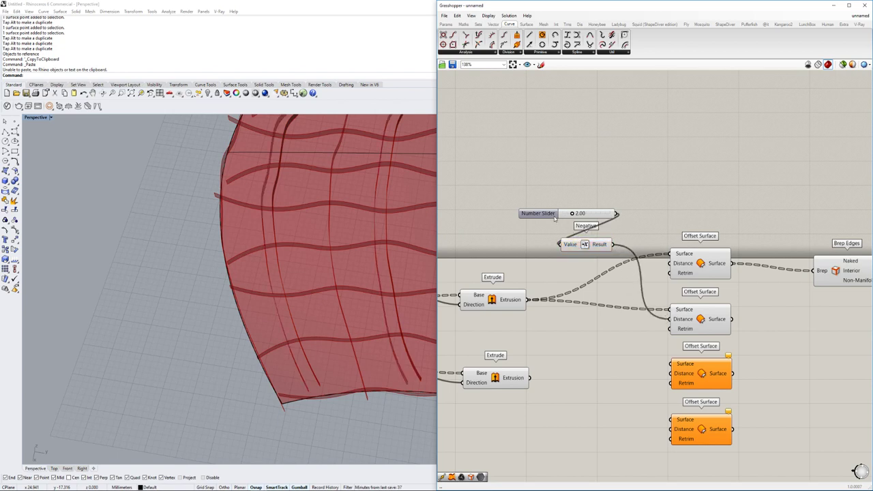
# Connect the Negative result to the first Offset Surface's distance too, move the slider aside, and compare both offsets.
pyautogui.moveTo(539, 213); pyautogui.dragTo(482, 227)
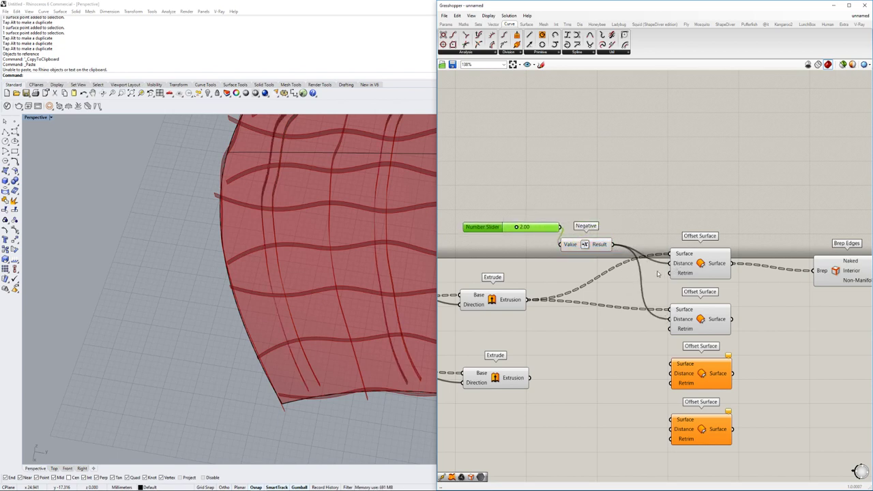
pyautogui.click(696, 267)
pyautogui.click(707, 311)
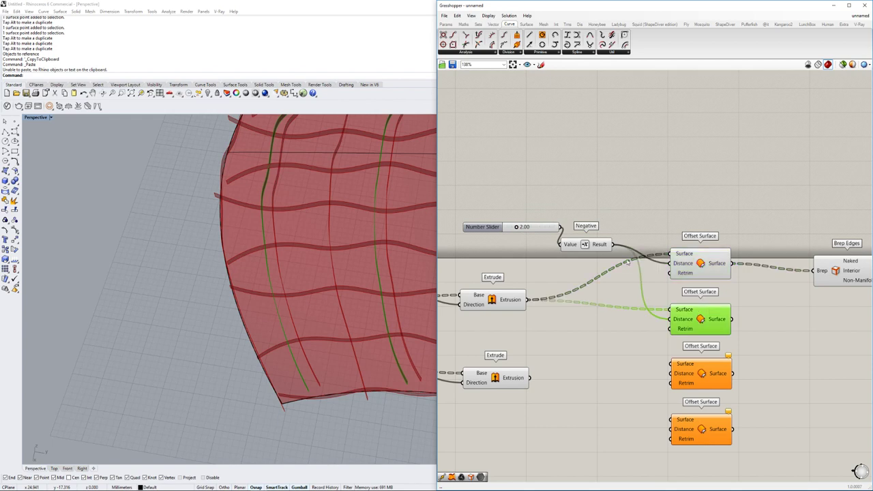
# Reposition the Negative component and connect the slider directly to the first Offset Surface's distance, leaving the Negative result on the second.
pyautogui.moveTo(607, 246); pyautogui.dragTo(603, 282)
pyautogui.moveTo(563, 229); pyautogui.dragTo(671, 264)
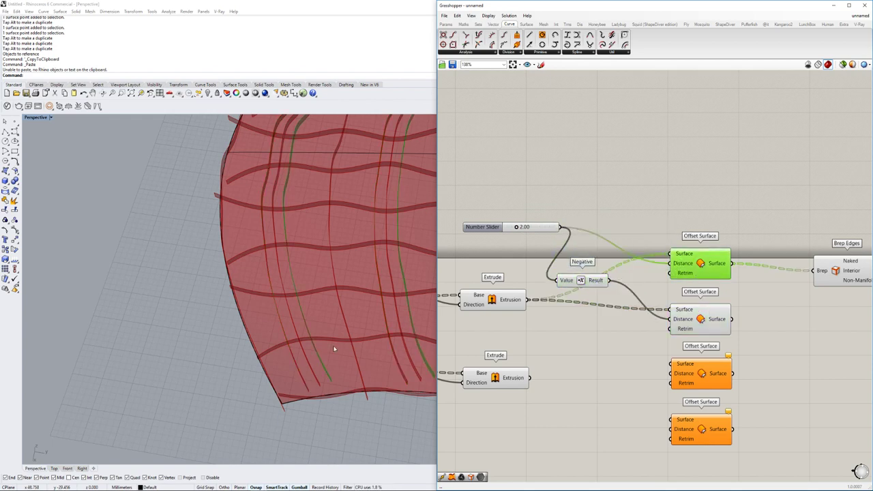
pyautogui.click(692, 314)
pyautogui.click(702, 271)
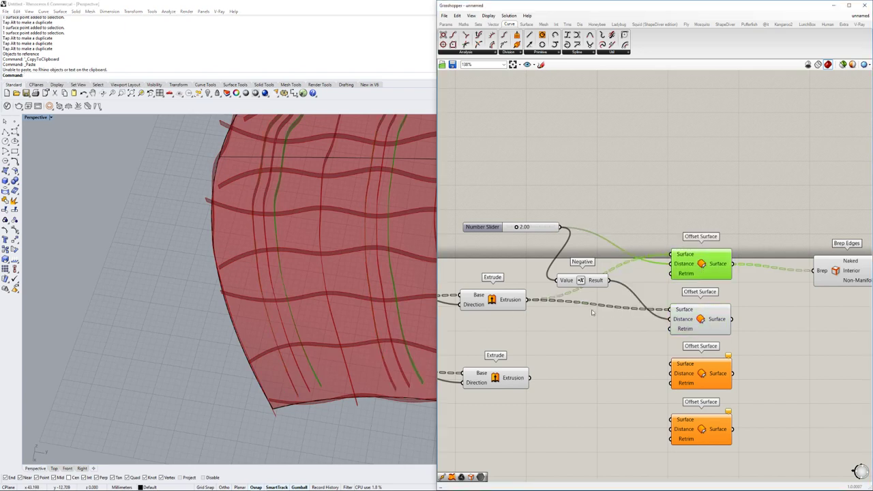
# Turn off the first Extrude's preview and duplicate the Brep Edges component, feeding the copy from the second Offset Surface.
pyautogui.click(501, 304)
pyautogui.middleClick(496, 294)
pyautogui.click(518, 278)
pyautogui.moveTo(790, 264); pyautogui.dragTo(683, 279, button='right')
pyautogui.keyDown('alt'); pyautogui.moveTo(742, 291); pyautogui.dragTo(735, 337); pyautogui.keyUp('alt')
pyautogui.moveTo(840, 321); pyautogui.dragTo(781, 321, button='right')
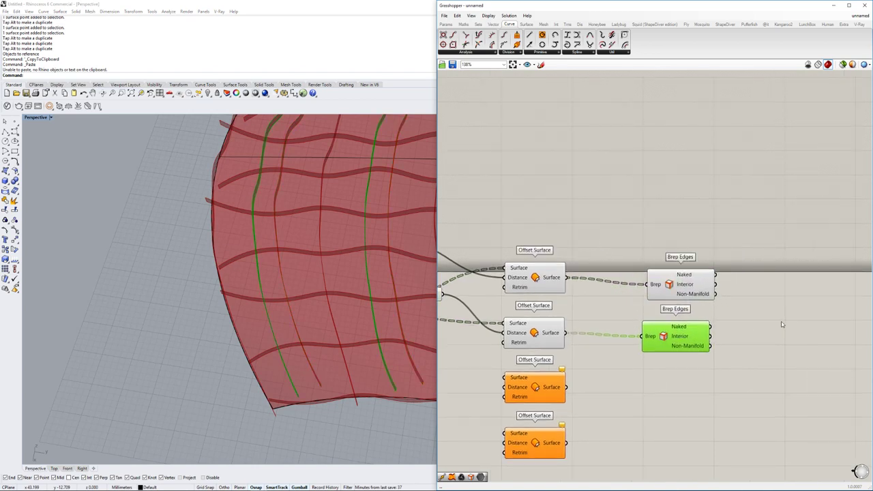
pyautogui.doubleClick(780, 320)
pyautogui.write('ru')
pyautogui.press('Return')
pyautogui.click(781, 316)
pyautogui.press('Delete')
# Add a Ruled Surface component between the Naked edges of the two Brep Edges components and check the resulting strips.
pyautogui.doubleClick(783, 317)
pyautogui.write('rul')
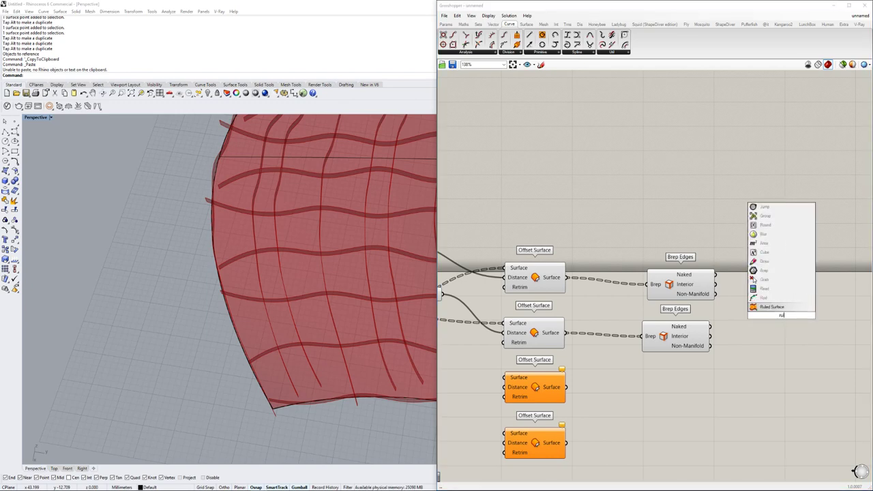
pyautogui.press('Return')
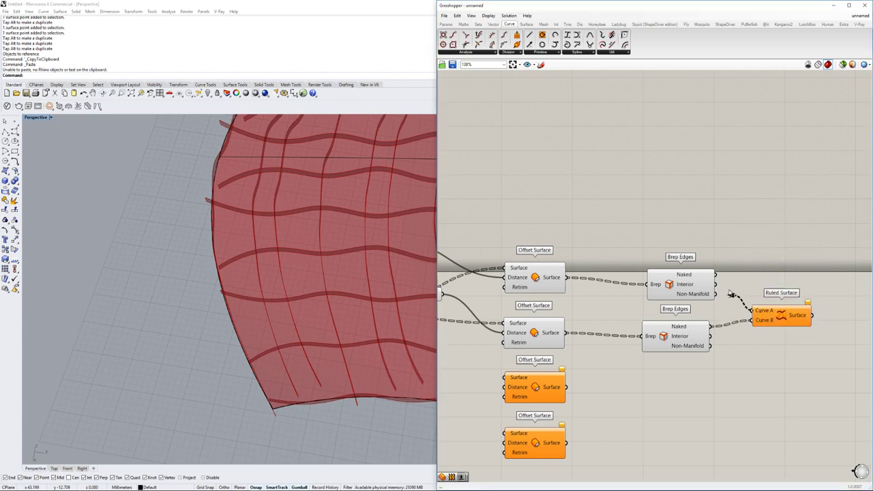
pyautogui.moveTo(740, 300); pyautogui.dragTo(714, 275)
pyautogui.click(778, 315)
pyautogui.moveTo(325, 364); pyautogui.dragTo(222, 335, button='right')
pyautogui.scroll(-4, 254, 330)
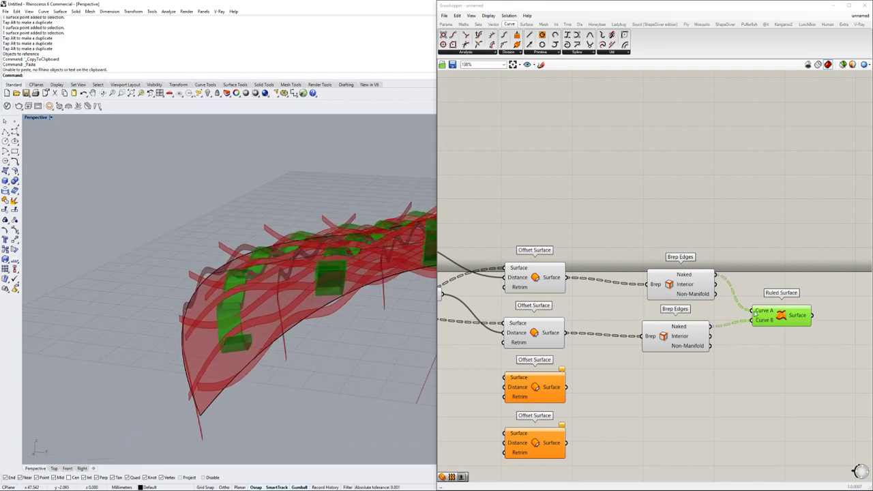
# Set the offset distance slider to 1.28 and check the narrower strips in the perspective view.
pyautogui.moveTo(621, 315); pyautogui.dragTo(684, 312, button='right')
pyautogui.scroll(-1, 687, 312)
pyautogui.moveTo(521, 300); pyautogui.dragTo(581, 300, button='right')
pyautogui.scroll(5, 580, 299)
pyautogui.moveTo(448, 190); pyautogui.dragTo(510, 221, button='right')
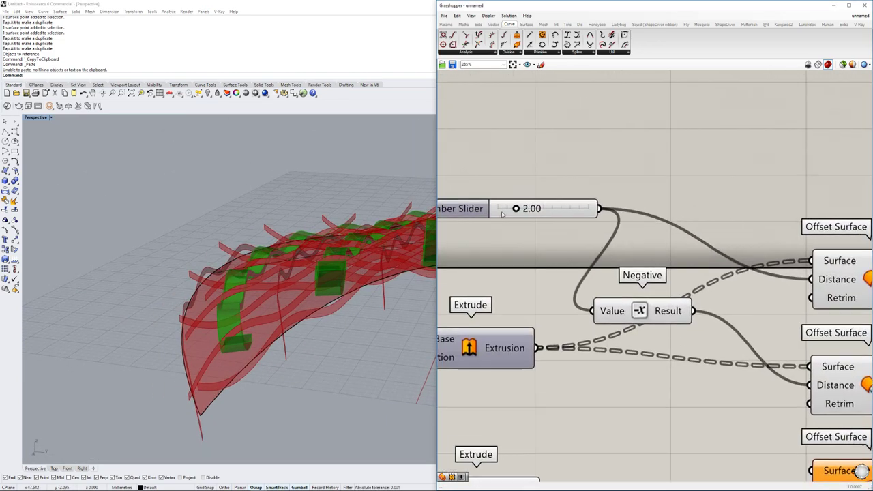
pyautogui.moveTo(520, 211); pyautogui.dragTo(512, 211)
pyautogui.moveTo(286, 325); pyautogui.dragTo(326, 306, button='right')
pyautogui.scroll(3, 292, 327)
pyautogui.moveTo(290, 327); pyautogui.dragTo(292, 346, button='right')
pyautogui.scroll(-3, 250, 335)
pyautogui.scroll(-1, 292, 346)
pyautogui.scroll(-2, 728, 315)
# Delete the two unused Offset Surface components below the connected pair.
pyautogui.moveTo(728, 315); pyautogui.dragTo(550, 260, button='right')
pyautogui.scroll(-3, 654, 288)
pyautogui.moveTo(798, 299); pyautogui.dragTo(775, 282, button='right')
pyautogui.scroll(-2, 775, 281)
pyautogui.moveTo(696, 306); pyautogui.dragTo(672, 319, button='right')
pyautogui.moveTo(673, 352); pyautogui.dragTo(603, 311)
pyautogui.press('Delete')
# Try to duplicate the chain of Offset Surface, Brep Edges and Ruled Surface components.
pyautogui.moveTo(781, 311); pyautogui.dragTo(617, 218)
pyautogui.moveTo(631, 281); pyautogui.dragTo(603, 256, button='right')
pyautogui.moveTo(673, 342); pyautogui.dragTo(593, 443)
pyautogui.press('Delete')
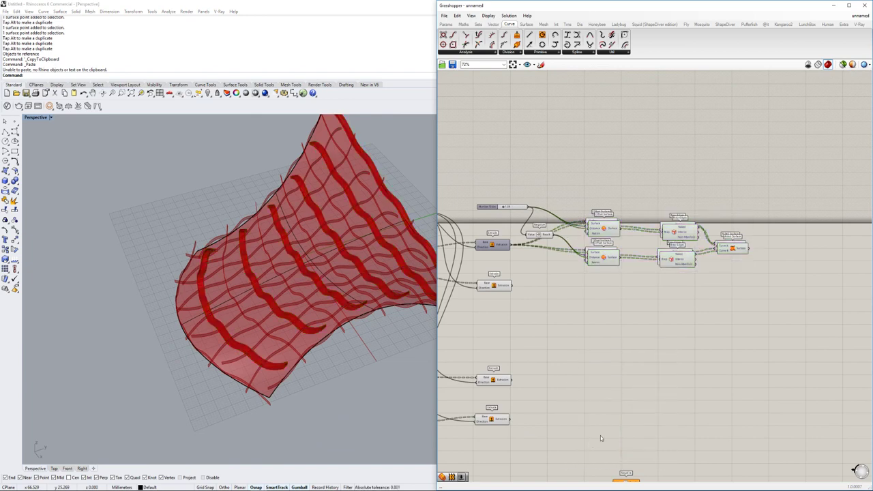
pyautogui.moveTo(713, 324); pyautogui.dragTo(702, 325, button='right')
pyautogui.hotkey('ctrl', 'z')
pyautogui.hotkey('ctrl', 'z')
pyautogui.hotkey('ctrl', 'z')
pyautogui.hotkey('ctrl', 'y')
pyautogui.moveTo(747, 301); pyautogui.dragTo(622, 223)
pyautogui.click(660, 326)
pyautogui.press('Delete')
# Duplicate the Offset Surface, Brep Edges and Ruled Surface chain three times, one copy for each remaining Extrude component.
pyautogui.moveTo(731, 316); pyautogui.dragTo(581, 191)
pyautogui.keyDown('alt'); pyautogui.moveTo(588, 224); pyautogui.dragTo(587, 275); pyautogui.keyUp('alt')
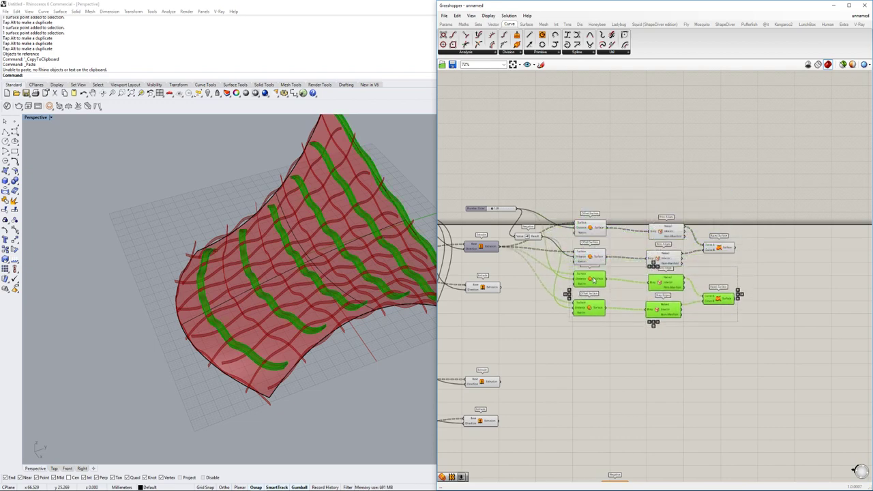
pyautogui.moveTo(595, 270); pyautogui.dragTo(590, 200, button='right')
pyautogui.keyDown('alt'); pyautogui.moveTo(592, 241); pyautogui.dragTo(586, 400); pyautogui.keyUp('alt')
pyautogui.click(495, 295)
pyautogui.moveTo(499, 221); pyautogui.dragTo(501, 229, button='right')
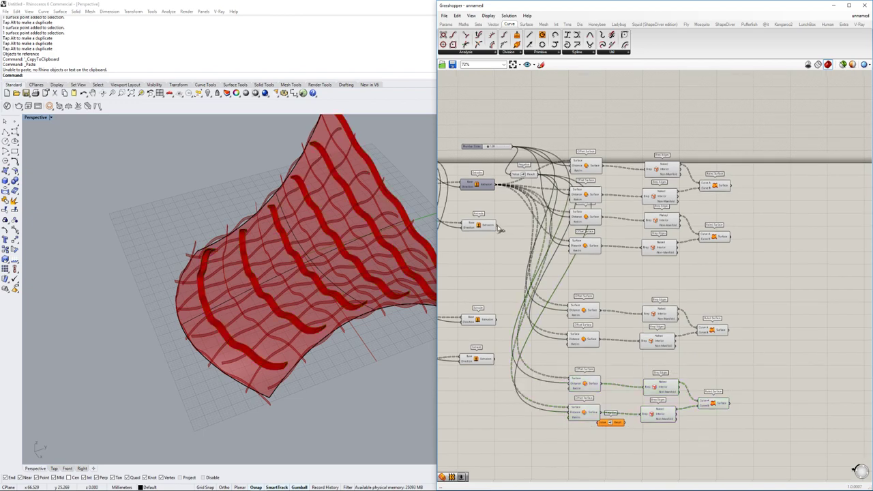
# Connect the second, third and fourth Extrude outputs to the Surface inputs of their own Offset Surface pairs.
pyautogui.moveTo(556, 219); pyautogui.dragTo(572, 212)
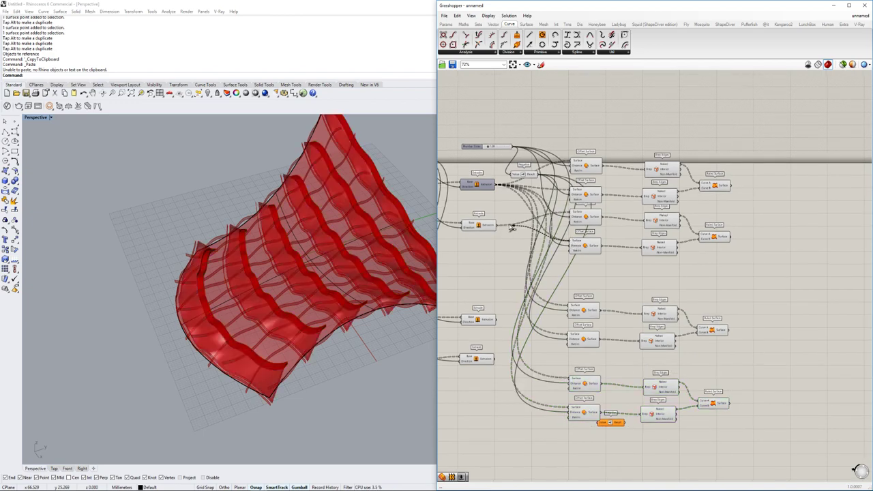
pyautogui.moveTo(514, 227); pyautogui.dragTo(497, 226)
pyautogui.moveTo(565, 308); pyautogui.dragTo(570, 337)
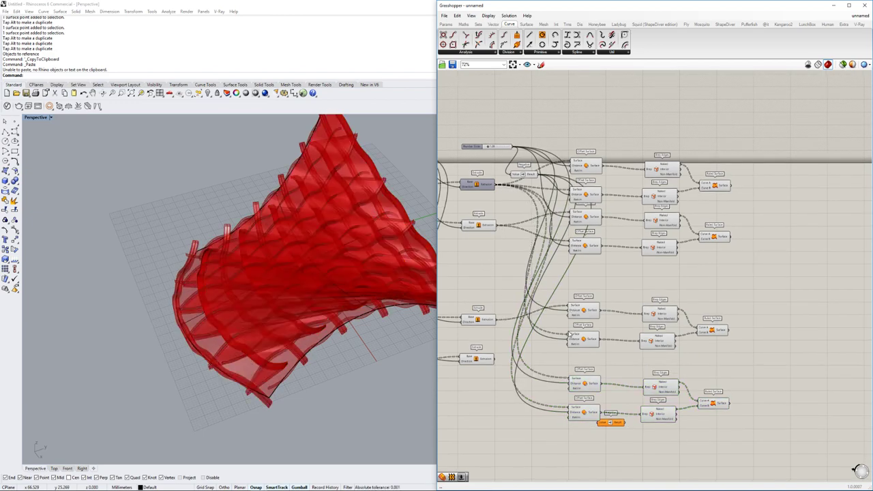
pyautogui.moveTo(513, 326); pyautogui.dragTo(497, 320)
pyautogui.moveTo(563, 381); pyautogui.dragTo(498, 360)
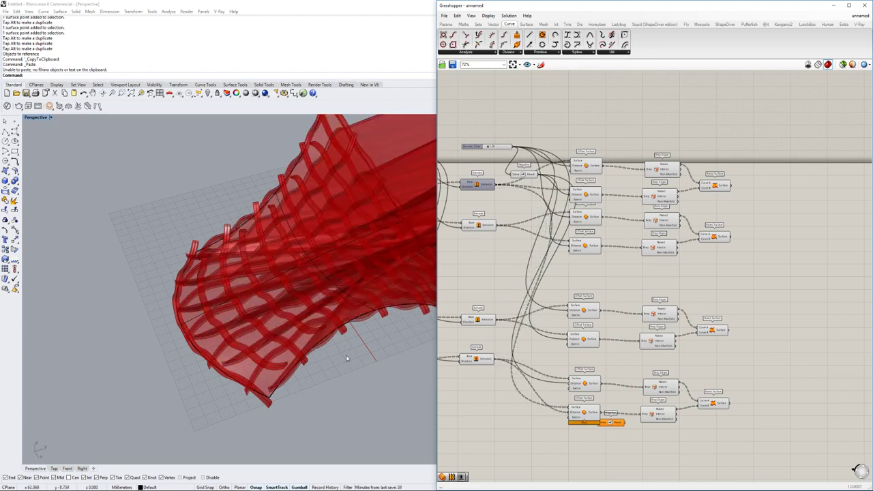
pyautogui.moveTo(350, 358); pyautogui.dragTo(350, 362, button='right')
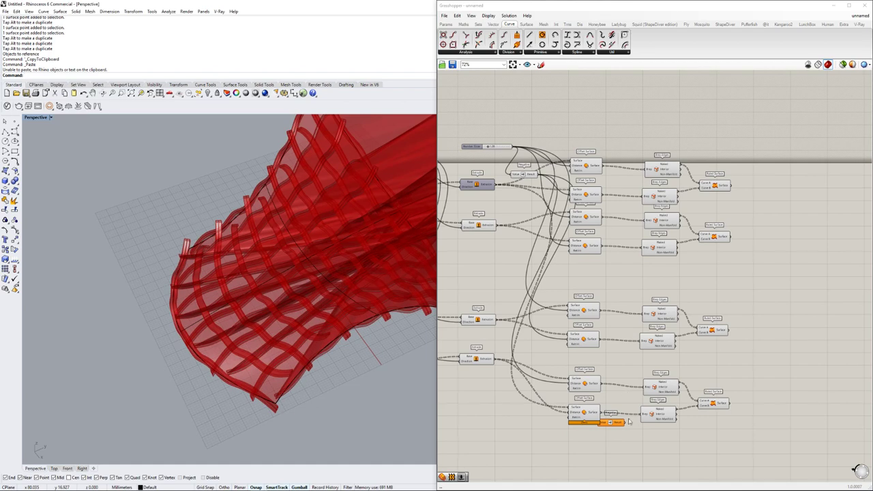
# Try to repair the fourth chain by rewiring its last Offset Surface to the fourth Extrude and the Negative result.
pyautogui.moveTo(566, 286); pyautogui.dragTo(574, 300, button='right')
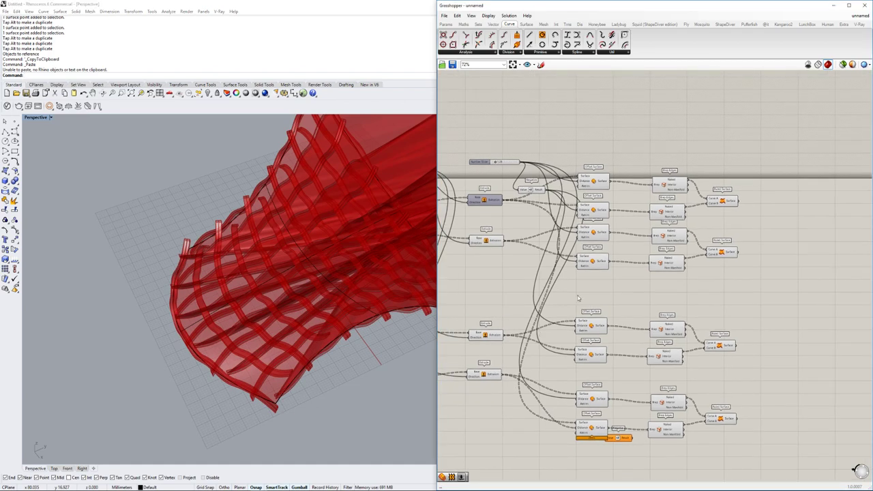
pyautogui.click(727, 420)
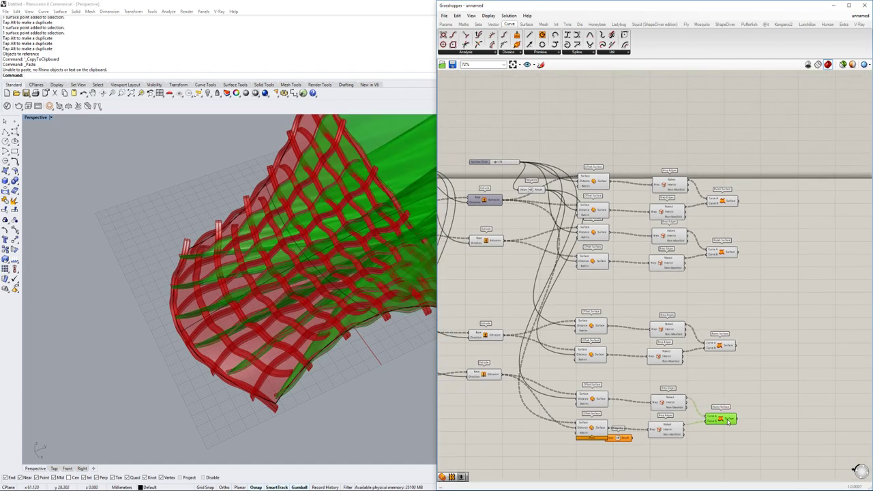
pyautogui.scroll(2, 516, 402)
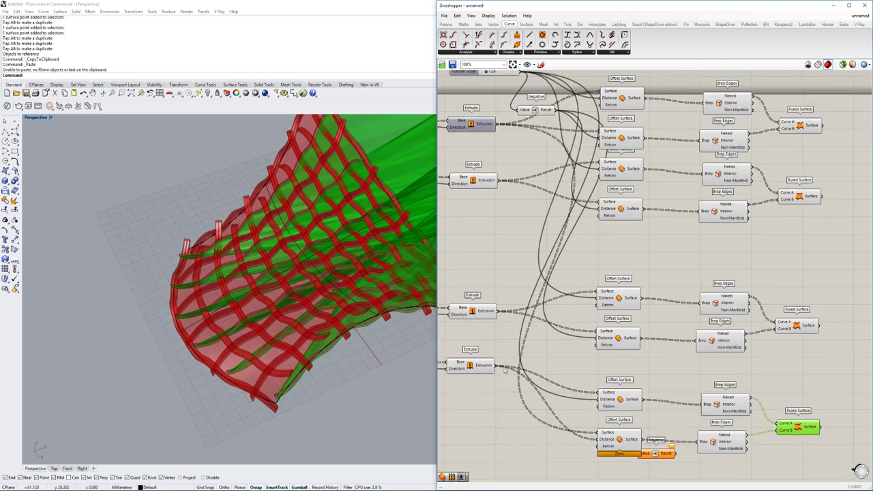
pyautogui.moveTo(499, 366); pyautogui.dragTo(599, 432)
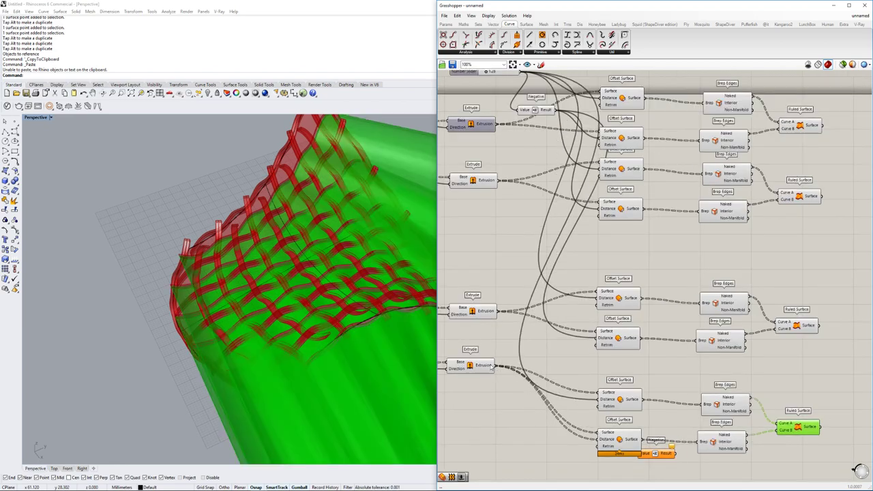
pyautogui.scroll(-2, 572, 390)
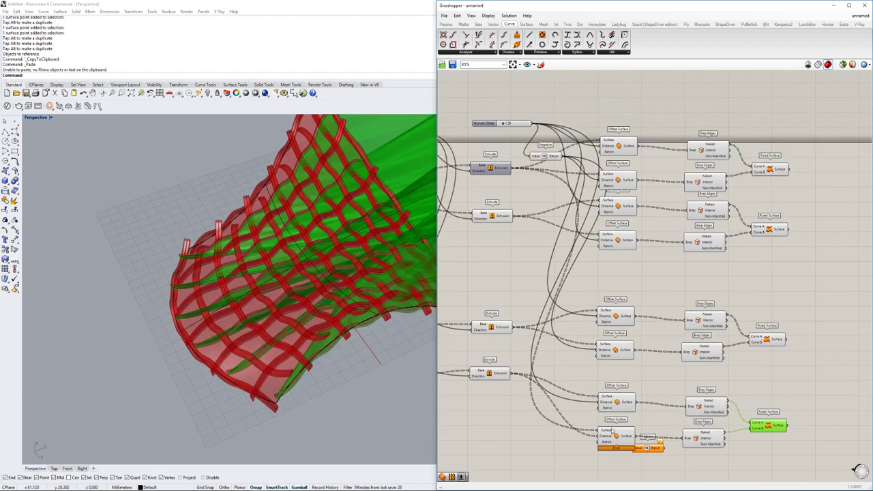
pyautogui.click(616, 435)
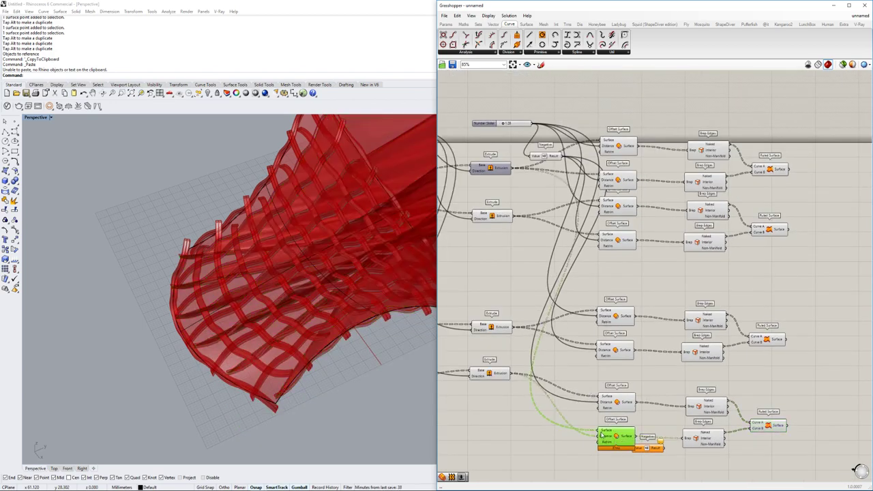
pyautogui.moveTo(565, 253); pyautogui.dragTo(599, 437)
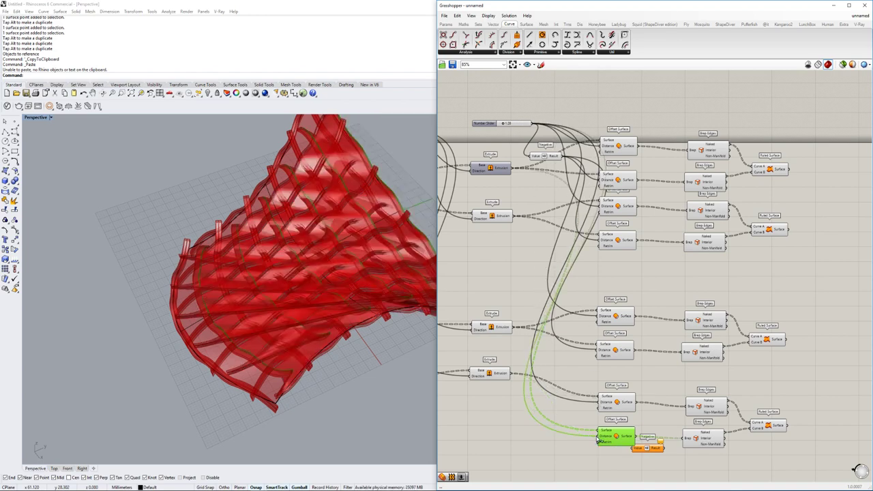
pyautogui.moveTo(549, 159); pyautogui.dragTo(606, 440)
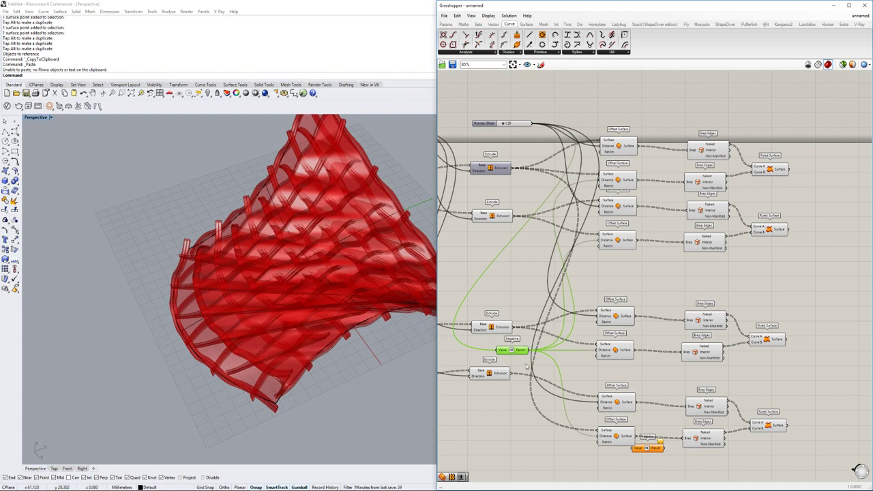
# Move the Negative component beside the second Extrude and replace the fourth offset-and-ruled-surface chain with a copy of the third.
pyautogui.moveTo(518, 349); pyautogui.dragTo(539, 203)
pyautogui.moveTo(803, 459); pyautogui.dragTo(576, 389)
pyautogui.press('Delete')
pyautogui.moveTo(790, 400); pyautogui.dragTo(595, 289)
pyautogui.hotkey('ctrl', 'c')
pyautogui.hotkey('ctrl', 'v')
pyautogui.moveTo(638, 321); pyautogui.dragTo(640, 410)
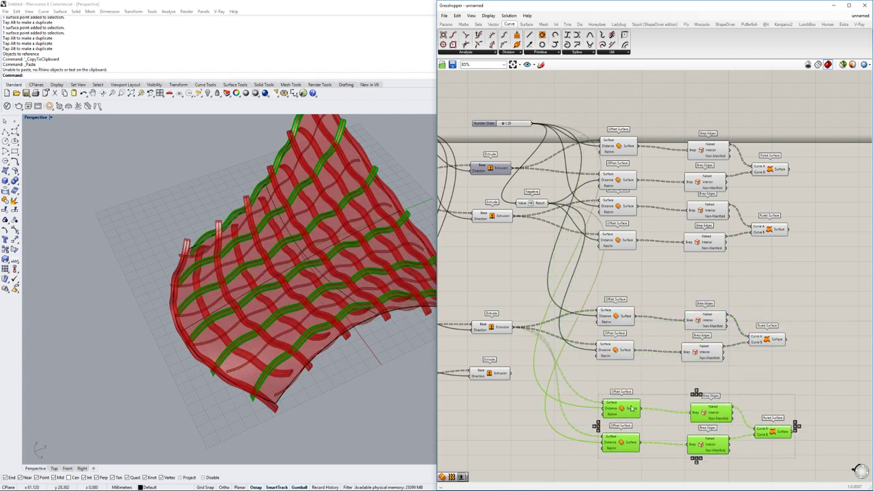
# Connect the fourth Extrude's output to the Surface inputs of both Offset Surfaces in the new chain.
pyautogui.click(521, 376)
pyautogui.moveTo(511, 374); pyautogui.dragTo(606, 403)
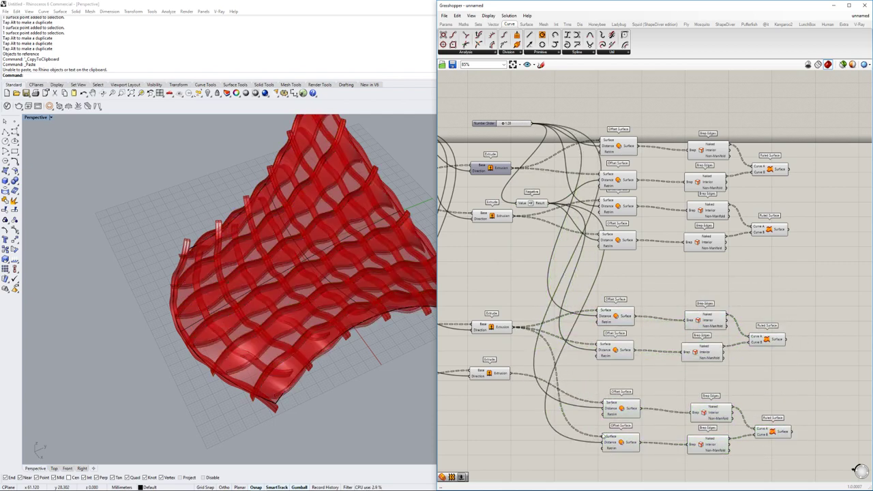
pyautogui.moveTo(527, 382); pyautogui.dragTo(525, 382)
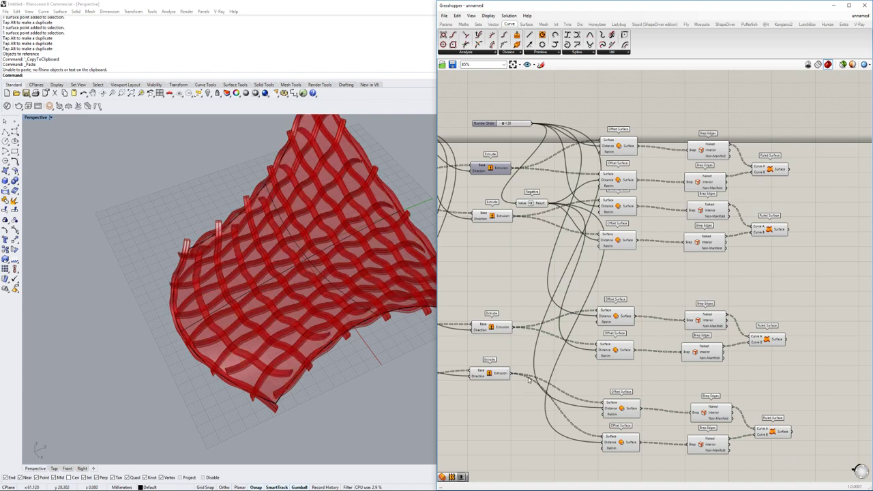
# Examine the four sets of ruled strips together as a weave in the perspective view.
pyautogui.scroll(-3, 528, 382)
pyautogui.moveTo(755, 169); pyautogui.dragTo(652, 446)
pyautogui.moveTo(263, 385); pyautogui.dragTo(326, 392, button='right')
pyautogui.scroll(5, 303, 355)
pyautogui.scroll(-5, 304, 353)
pyautogui.click(696, 298)
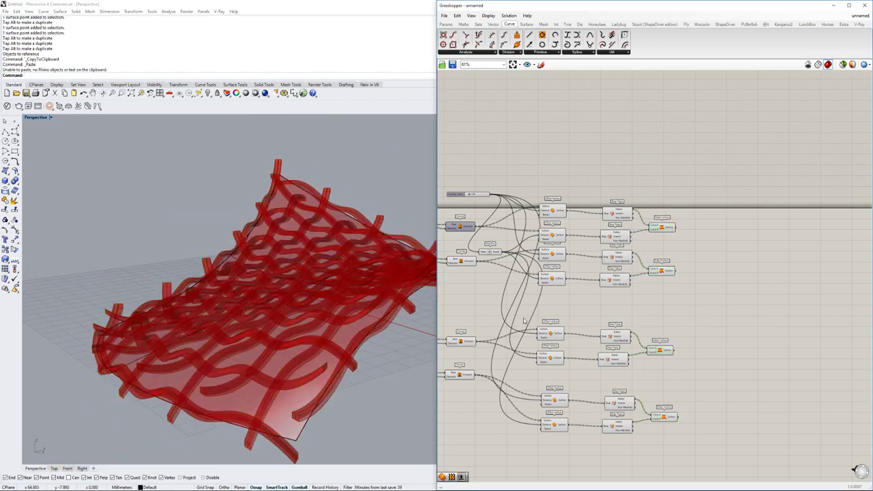
# Turn off the preview of the Geometry component that feeds Divide Surface and check the woven strips alone.
pyautogui.click(298, 422)
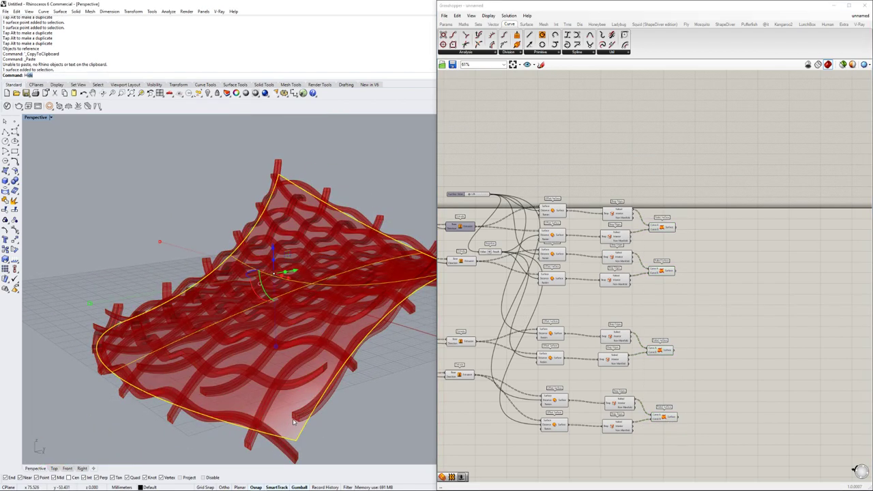
pyautogui.moveTo(541, 319); pyautogui.dragTo(487, 294, button='right')
pyautogui.scroll(1, 594, 312)
pyautogui.moveTo(595, 306); pyautogui.dragTo(846, 324, button='right')
pyautogui.scroll(4, 641, 270)
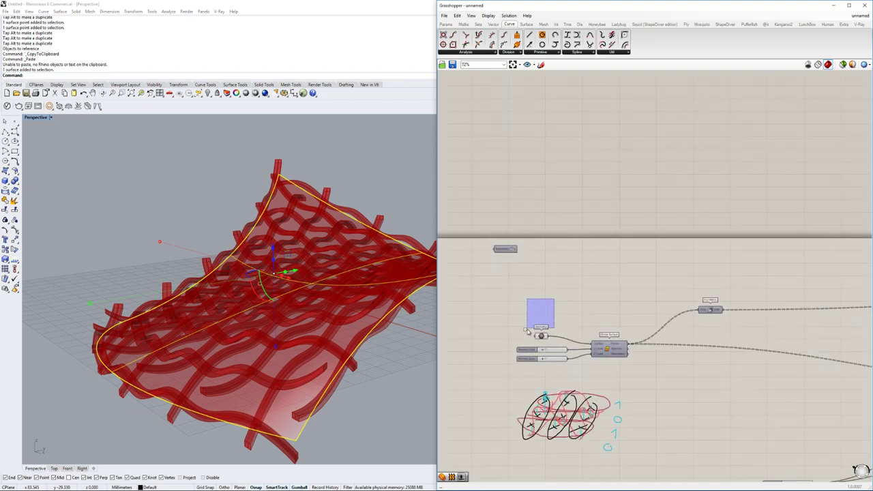
pyautogui.middleClick(542, 336)
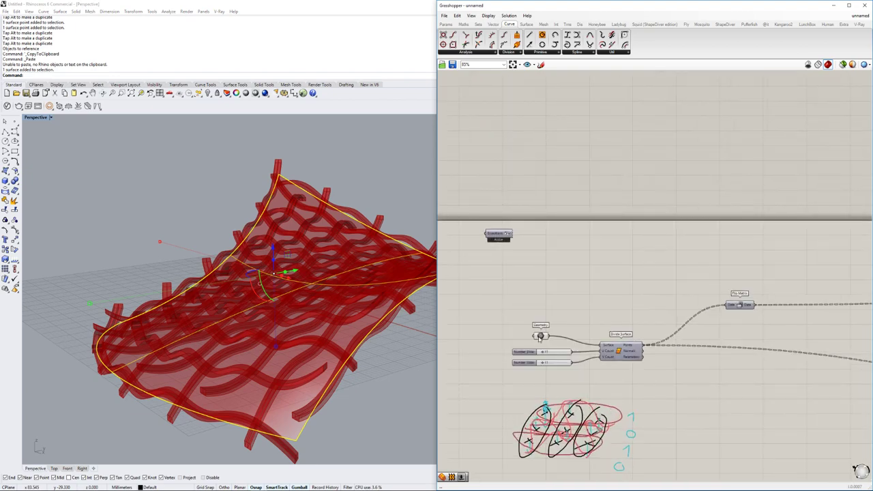
pyautogui.click(539, 337)
pyautogui.middleClick(541, 332)
pyautogui.click(564, 311)
pyautogui.moveTo(289, 335); pyautogui.dragTo(329, 355, button='right')
pyautogui.scroll(-4, 409, 419)
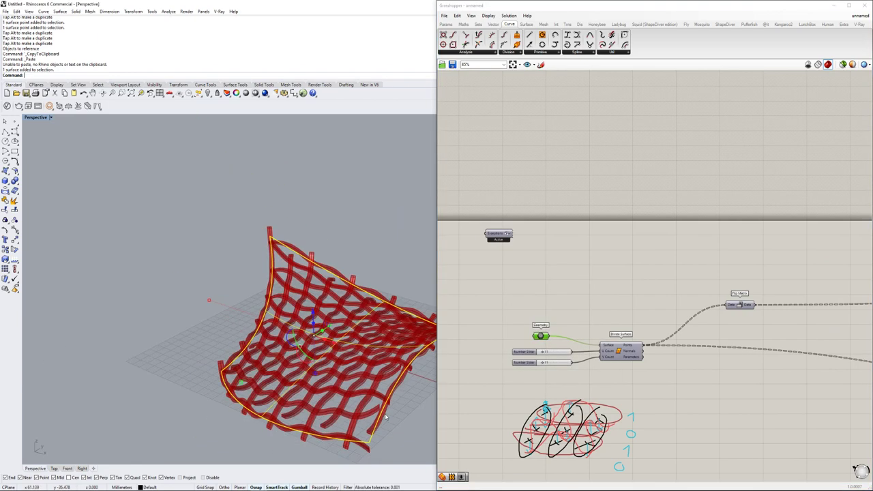
pyautogui.scroll(3, 618, 341)
# Gather the extrusion height slider and the offset distance slider above the Geometry component, near the other input sliders.
pyautogui.scroll(-8, 613, 334)
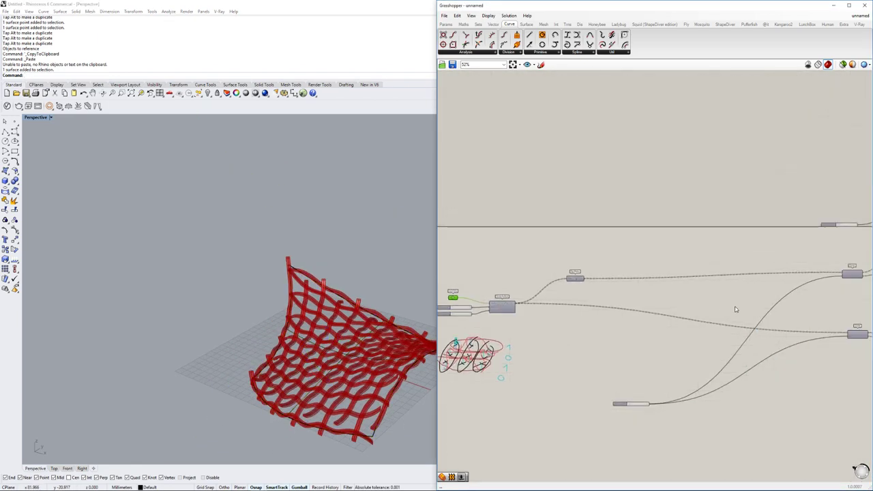
pyautogui.scroll(6, 475, 371)
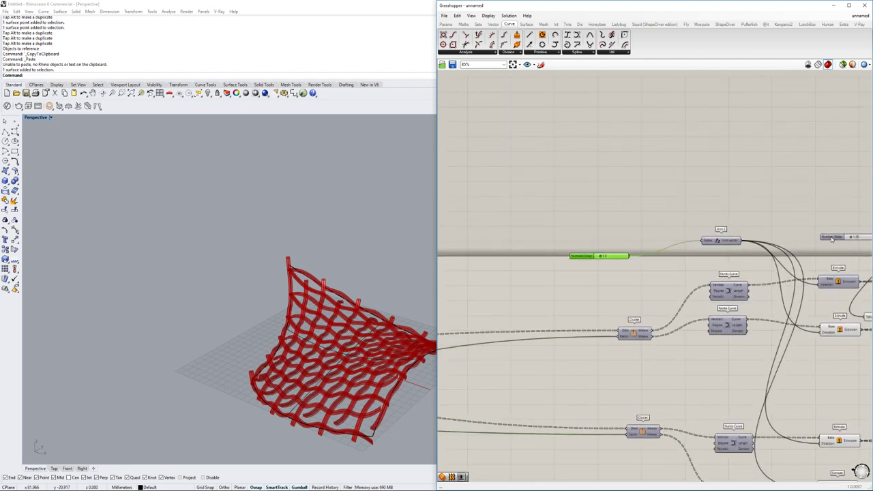
pyautogui.scroll(-5, 831, 239)
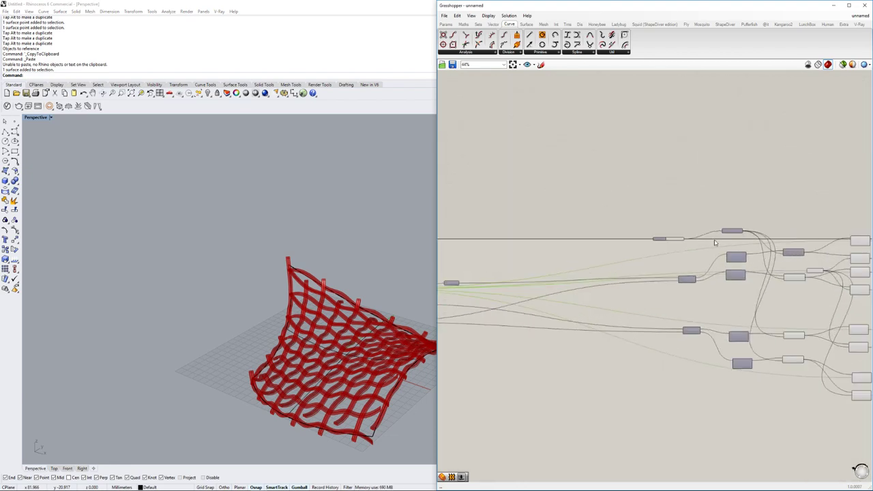
pyautogui.scroll(-3, 614, 259)
pyautogui.scroll(6, 489, 235)
pyautogui.scroll(4, 488, 235)
# Set the extrusion height slider to 1.8 and the offset distance slider to 0.88, checking the strips' proportions.
pyautogui.moveTo(568, 237); pyautogui.dragTo(573, 237)
pyautogui.scroll(5, 354, 325)
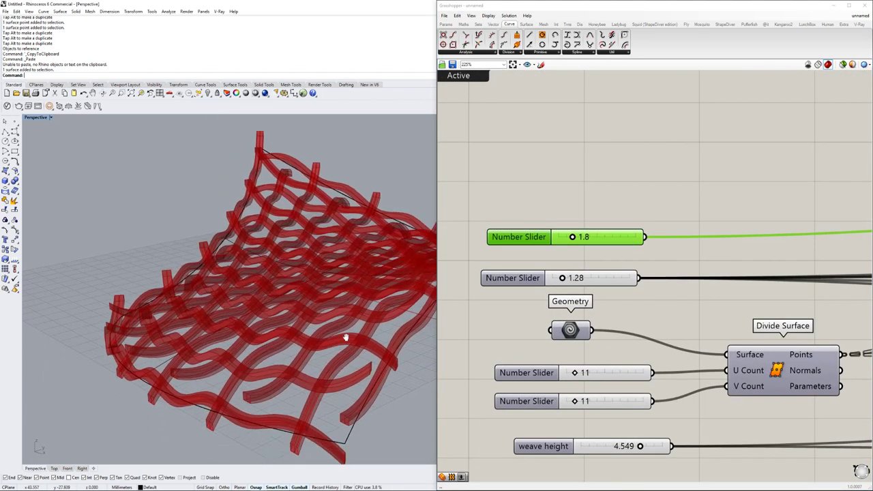
pyautogui.scroll(-6, 354, 325)
pyautogui.moveTo(354, 324); pyautogui.dragTo(338, 375, button='right')
pyautogui.scroll(5, 372, 392)
pyautogui.scroll(-7, 373, 391)
pyautogui.moveTo(566, 279); pyautogui.dragTo(560, 280)
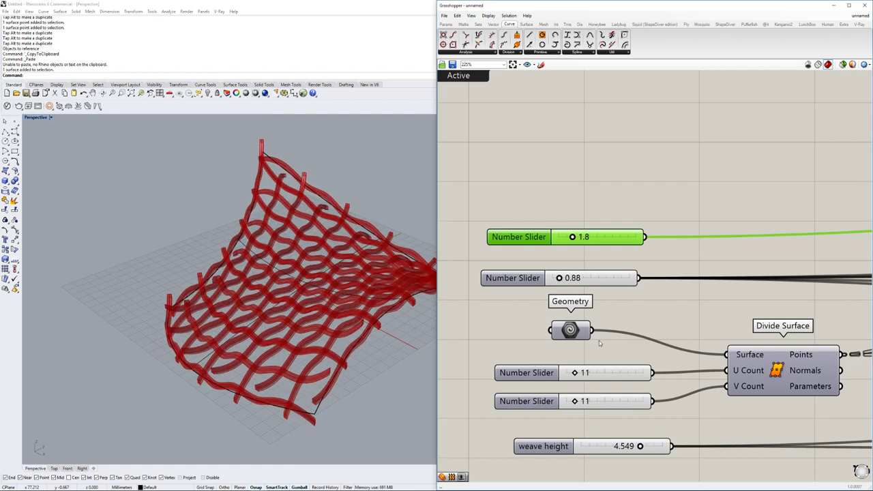
# Scale up the base surface uniformly in the Rhino perspective view and check the woven strips on it.
pyautogui.moveTo(603, 342); pyautogui.dragTo(644, 314, button='right')
pyautogui.scroll(-4, 347, 323)
pyautogui.click(299, 306)
pyautogui.keyDown('shift'); pyautogui.moveTo(304, 323); pyautogui.dragTo(306, 348); pyautogui.keyUp('shift')
pyautogui.click(317, 382)
pyautogui.moveTo(318, 382); pyautogui.dragTo(292, 336, button='right')
pyautogui.scroll(-2, 579, 355)
pyautogui.scroll(4, 570, 324)
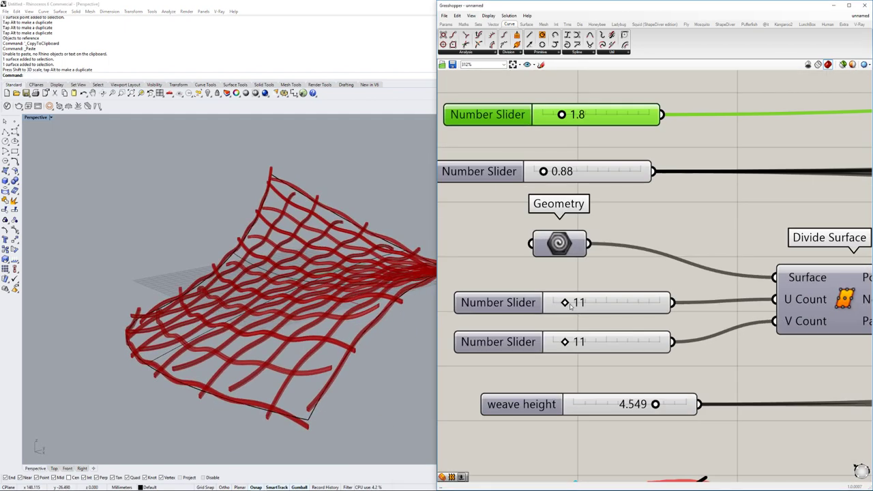
# Set the V Count slider of Divide Surface to 17 and the weave height slider to 2.674.
pyautogui.moveTo(570, 302); pyautogui.dragTo(564, 302)
pyautogui.moveTo(564, 342); pyautogui.dragTo(573, 343)
pyautogui.moveTo(647, 404); pyautogui.dragTo(497, 403)
pyautogui.moveTo(606, 405); pyautogui.dragTo(648, 405)
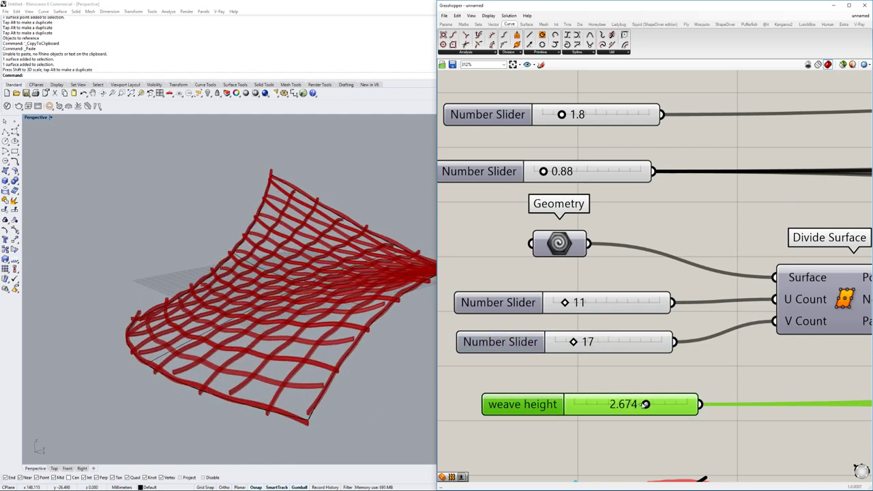
# Make the weave denser by setting the U Count slider to 42 and the V Count slider to 36.
pyautogui.scroll(-3, 634, 338)
pyautogui.moveTo(614, 330); pyautogui.dragTo(636, 329)
pyautogui.moveTo(618, 358)
pyautogui.mouseDown()
pyautogui.moveTo(635, 358)
pyautogui.moveTo(613, 360)
pyautogui.mouseUp()
# Set the offset distance slider to 2.52 and the extrusion height slider to 0.4 for wide, thin strips.
pyautogui.scroll(5, 307, 341)
pyautogui.moveTo(293, 334); pyautogui.dragTo(461, 347, button='right')
pyautogui.scroll(-3, 333, 338)
pyautogui.scroll(4, 333, 339)
pyautogui.click(597, 235)
pyautogui.moveTo(604, 236); pyautogui.dragTo(609, 236)
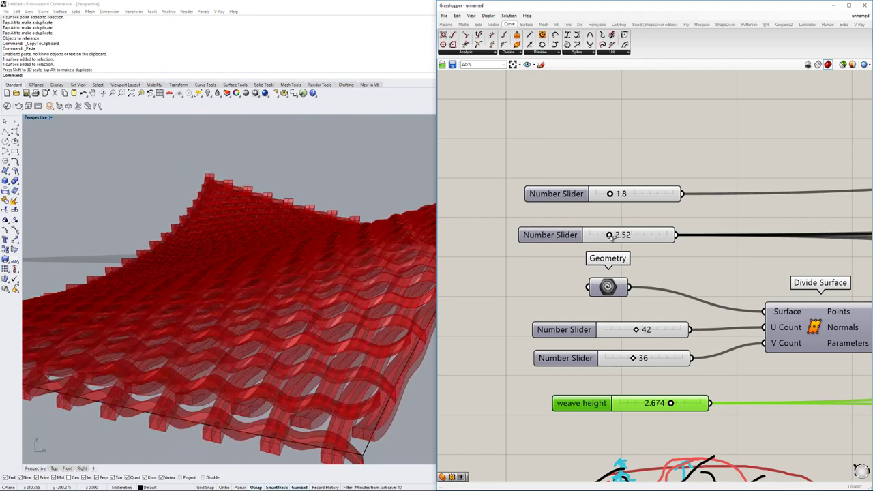
pyautogui.moveTo(607, 195); pyautogui.dragTo(597, 196)
# Examine the dense weave of thin strips up close and across the whole surface.
pyautogui.scroll(-5, 288, 343)
pyautogui.moveTo(294, 324); pyautogui.dragTo(301, 352, button='right')
pyautogui.scroll(5, 284, 360)
pyautogui.scroll(2, 301, 353)
pyautogui.scroll(-5, 302, 353)
pyautogui.scroll(8, 321, 376)
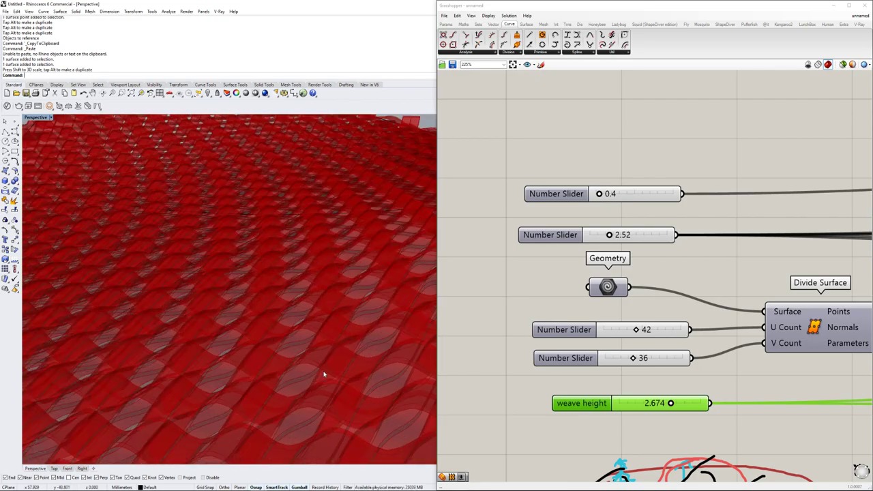
pyautogui.scroll(-9, 321, 377)
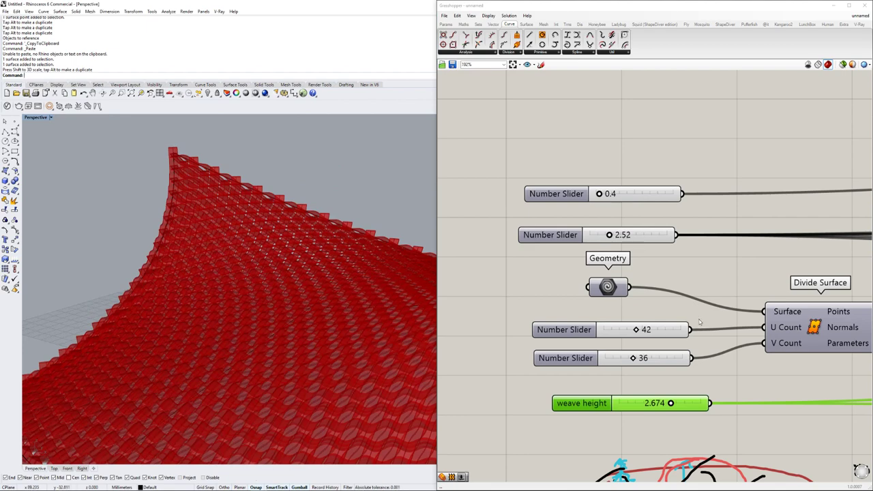
# Review the Extrude, Offset Surface, Brep Edges and Ruled Surface chains, comparing them with the weave in the perspective view.
pyautogui.scroll(-8, 699, 322)
pyautogui.scroll(5, 687, 312)
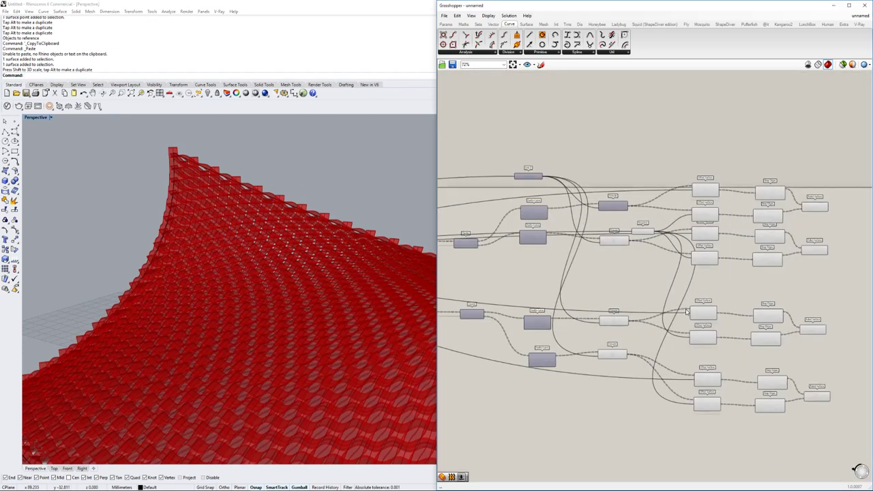
pyautogui.scroll(1, 686, 312)
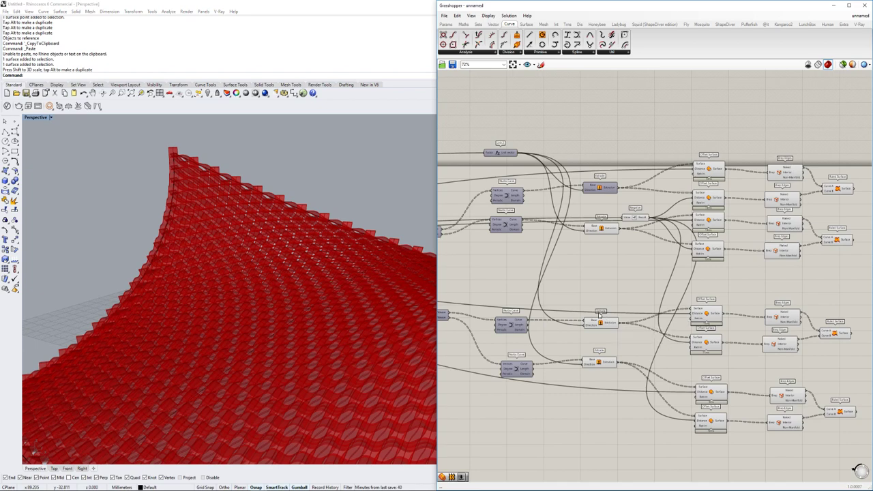
pyautogui.moveTo(605, 314); pyautogui.dragTo(655, 311, button='right')
pyautogui.moveTo(324, 303); pyautogui.dragTo(331, 336, button='right')
pyautogui.scroll(-3, 330, 336)
pyautogui.scroll(3, 337, 335)
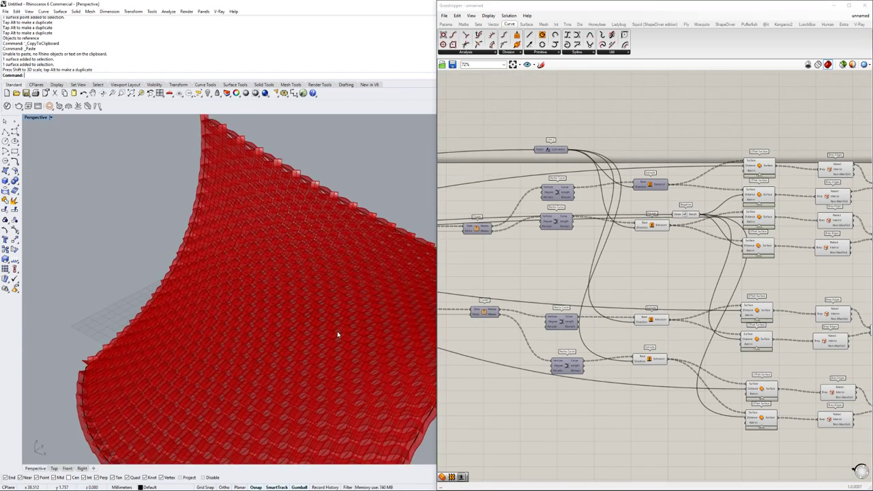
pyautogui.moveTo(627, 304); pyautogui.dragTo(668, 306, button='right')
# Open the cluster feeding the lower curves to review its Move and Weave components, save and close it, and look over the definition.
pyautogui.doubleClick(539, 308)
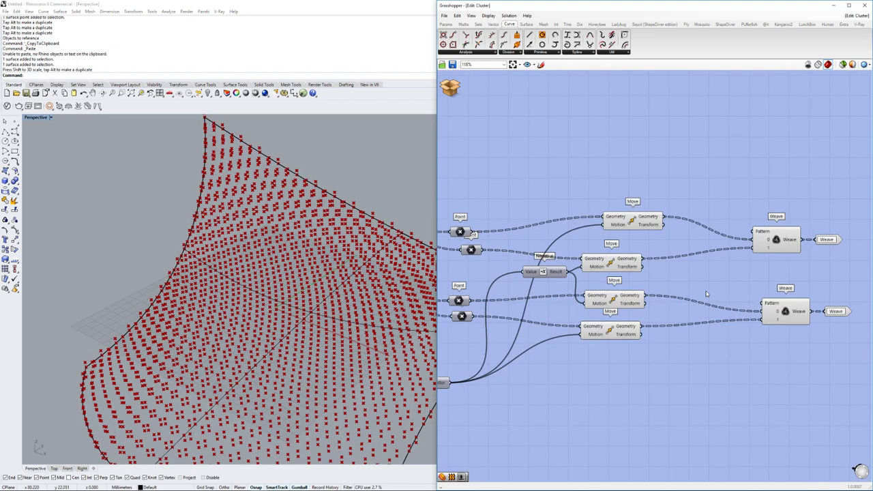
pyautogui.click(450, 86)
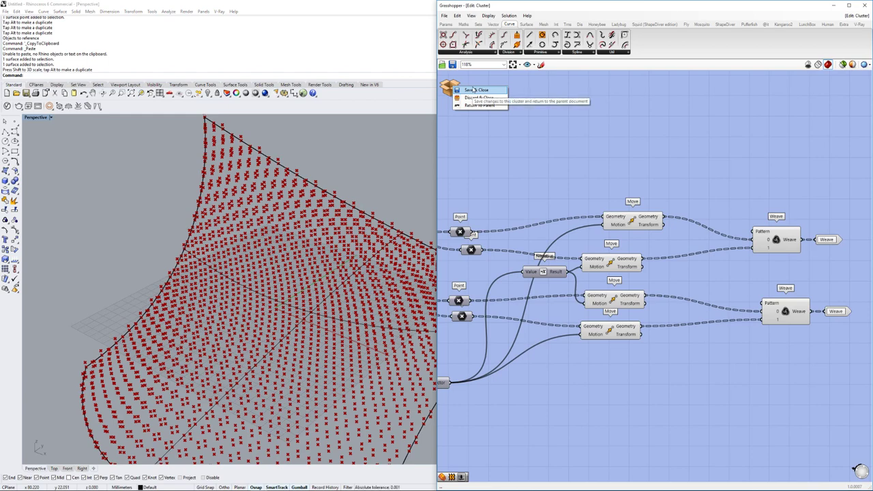
pyautogui.click(474, 90)
pyautogui.scroll(-2, 673, 304)
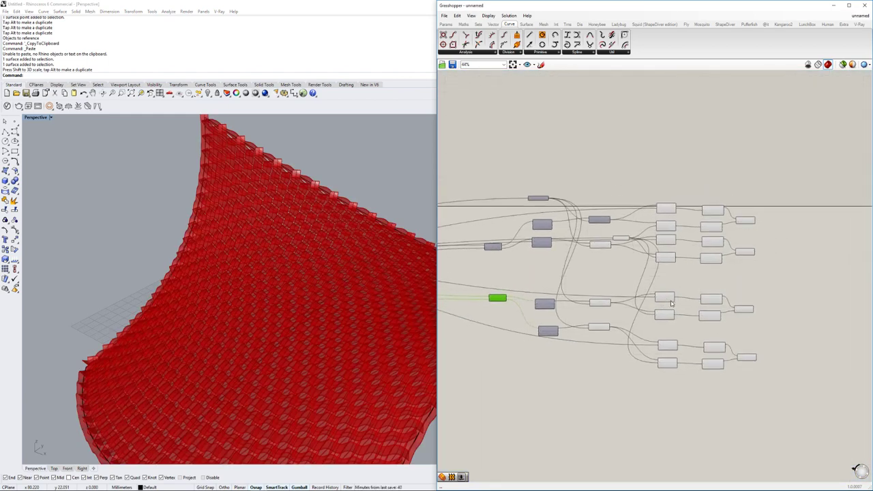
pyautogui.scroll(2, 707, 281)
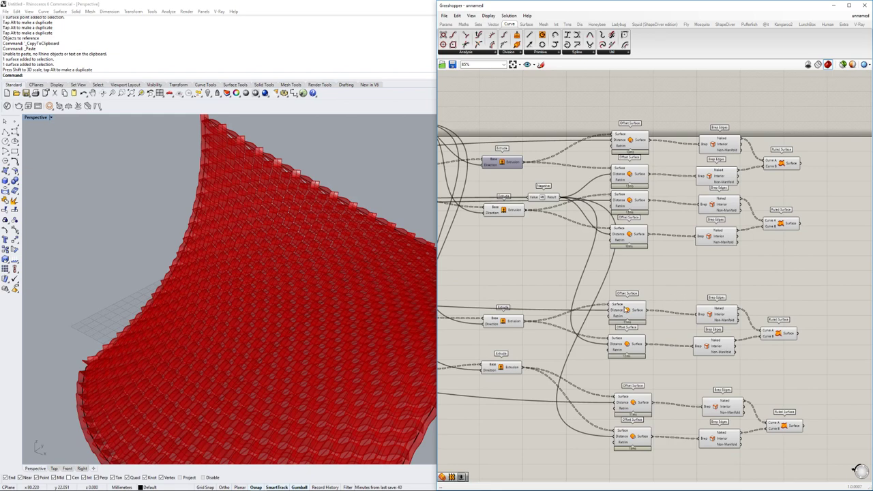
pyautogui.scroll(-2, 624, 310)
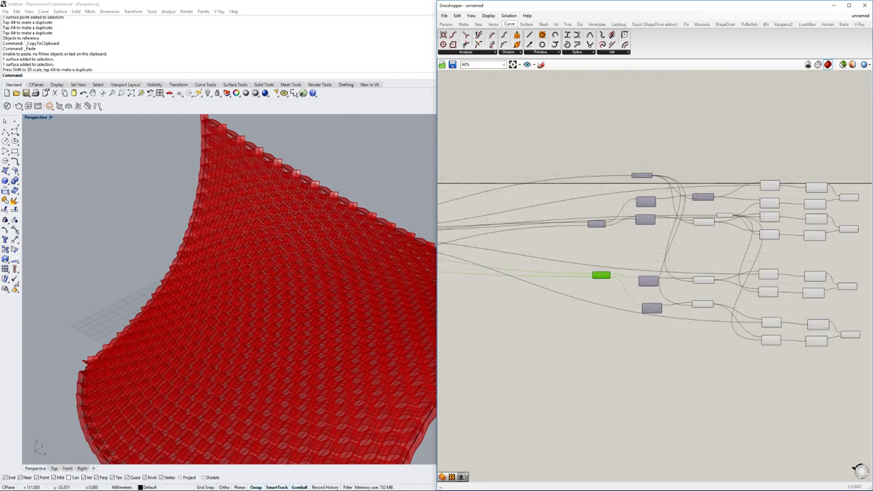
# Switch to the browser's image search to view the woven strip reference picture, and return to Rhino and Grasshopper.
pyautogui.moveTo(92, 489)
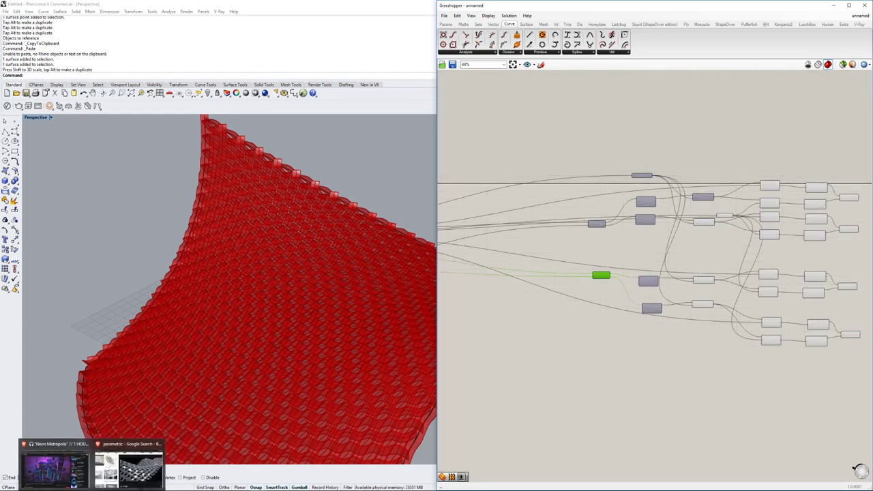
pyautogui.click(139, 469)
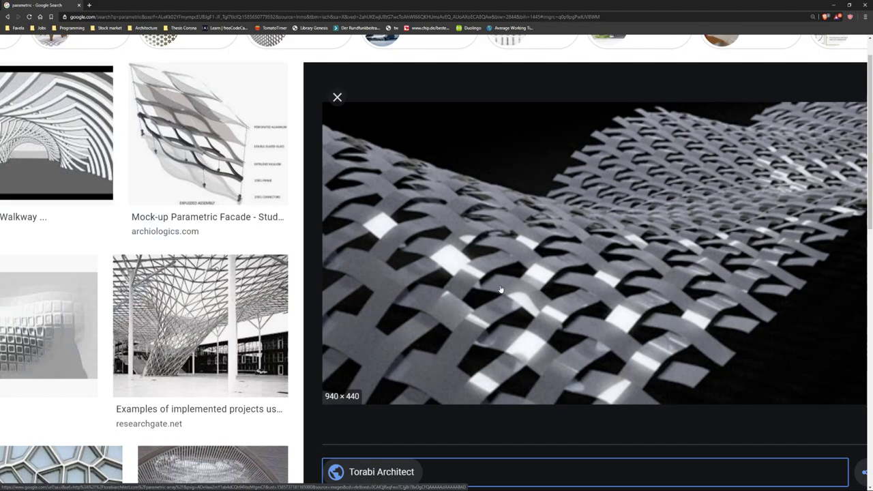
pyautogui.click(831, 6)
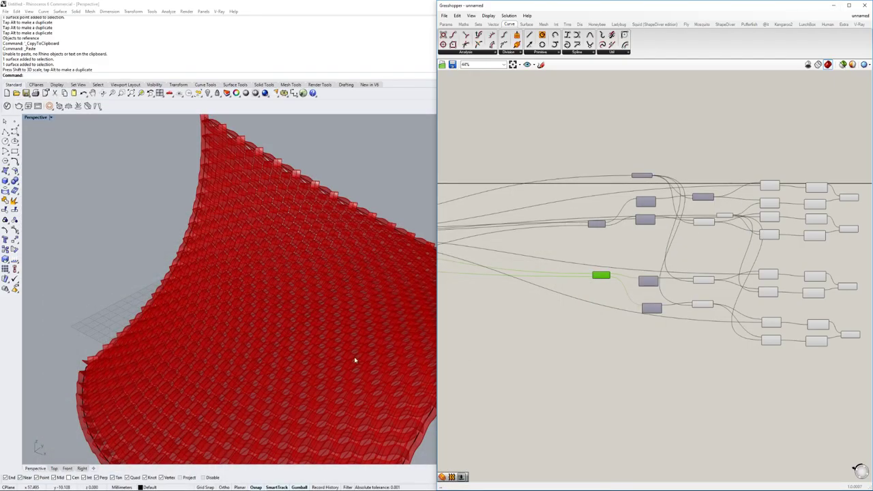
# Inspect the woven surface from other angles and look over the complete Grasshopper definition.
pyautogui.moveTo(304, 370); pyautogui.dragTo(299, 352, button='right')
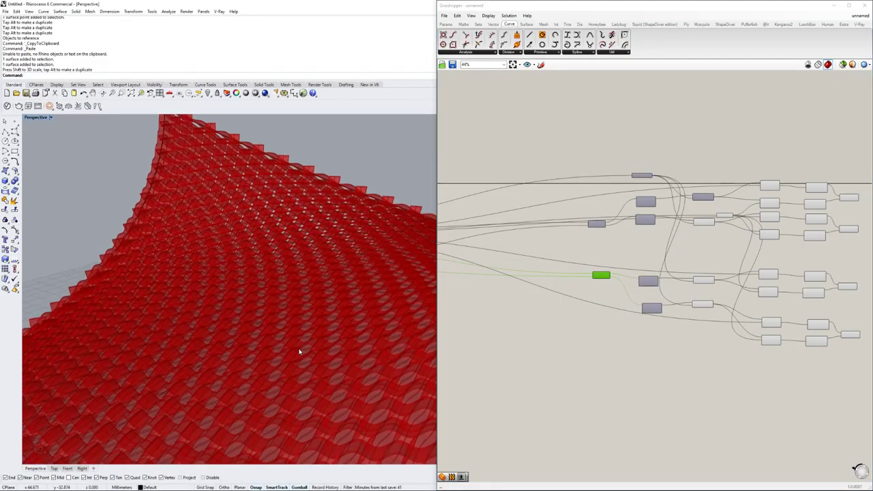
pyautogui.moveTo(570, 340); pyautogui.dragTo(702, 316, button='right')
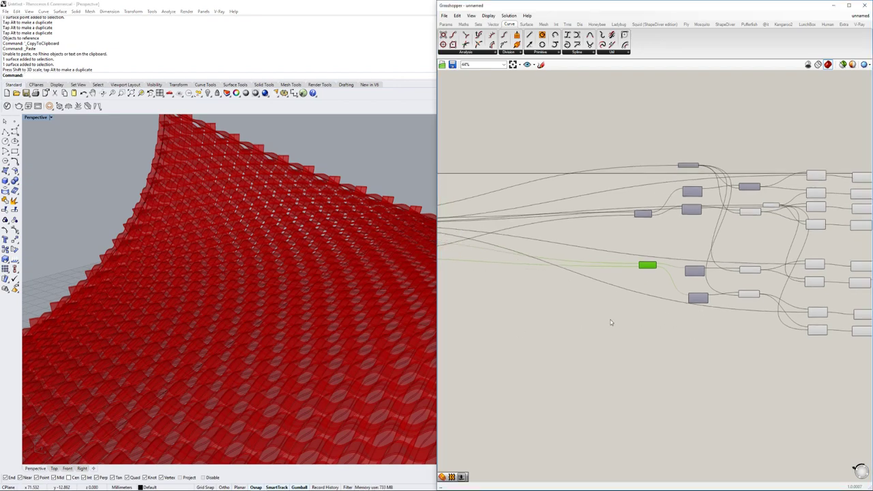
pyautogui.scroll(-3, 621, 324)
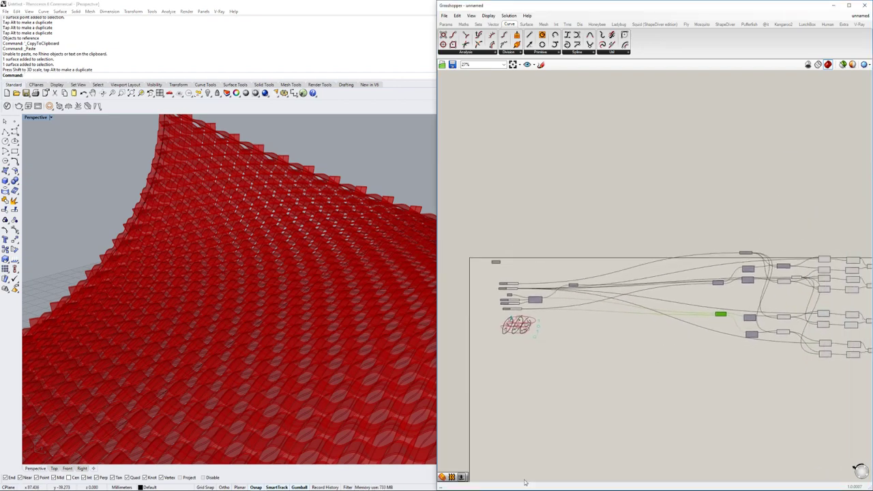
pyautogui.moveTo(306, 444); pyautogui.dragTo(307, 378, button='right')
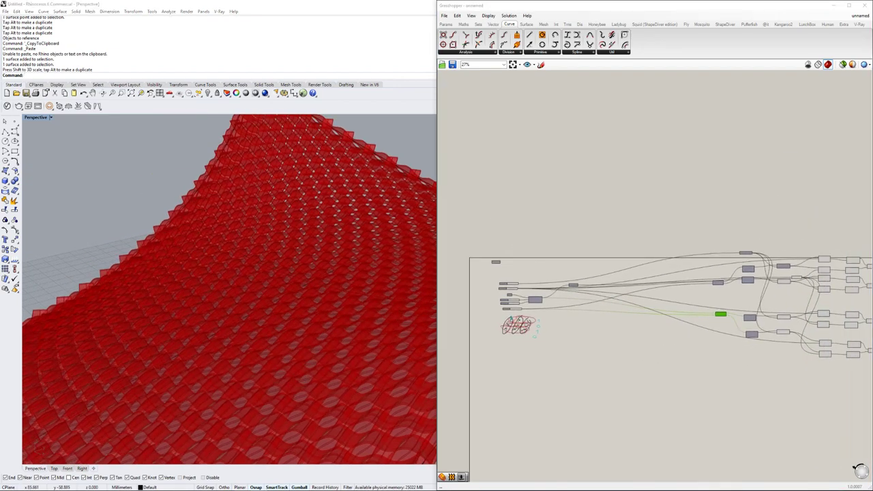